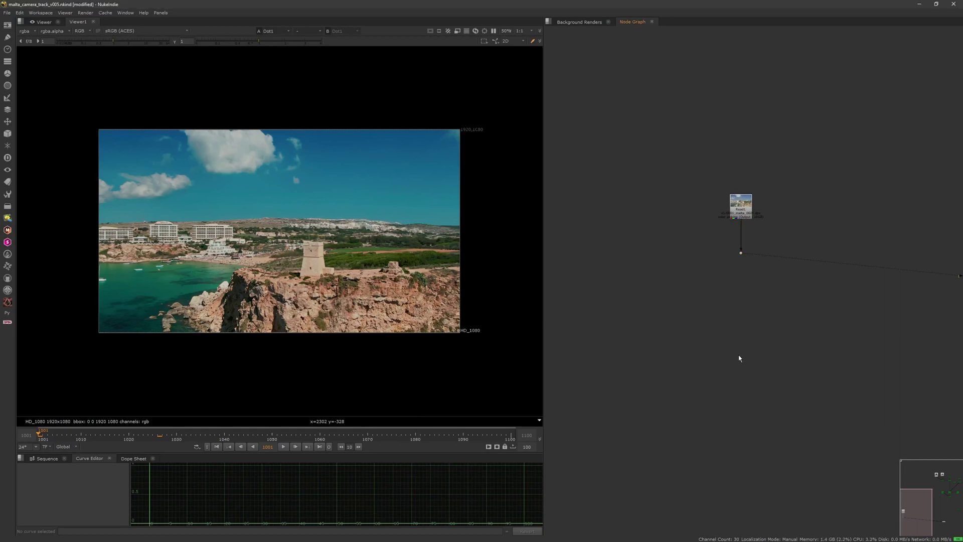
Play through the coastal tower footage to review the camera movement, and return to the first frame.
{"action": "scroll", "coordinate": [747, 311], "scroll_direction": "up", "scroll_amount": 2}
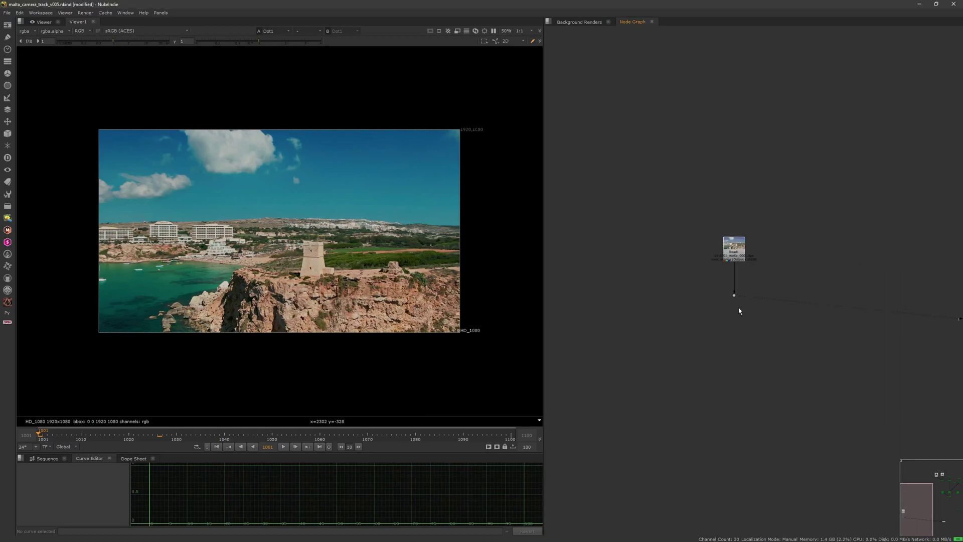
{"action": "left_click", "coordinate": [284, 447]}
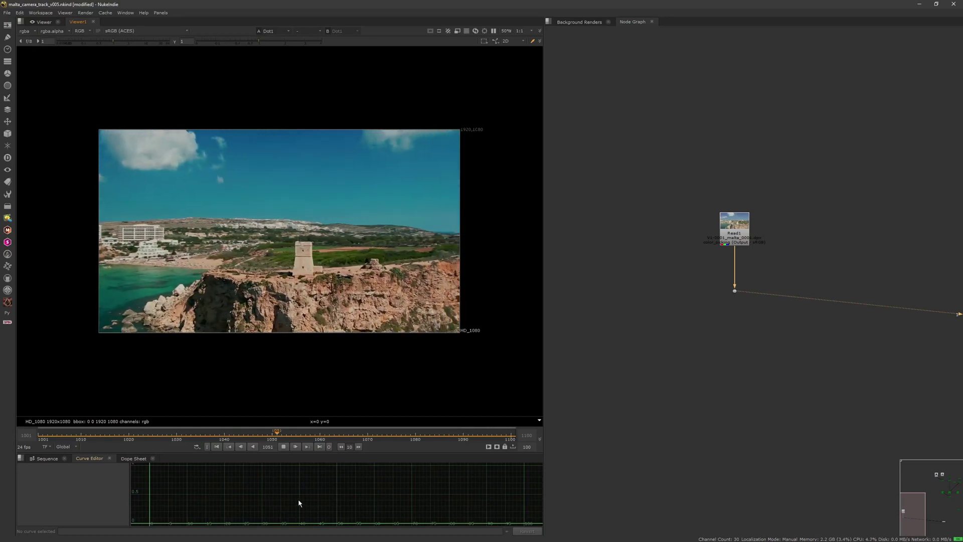
{"action": "left_click", "coordinate": [133, 458]}
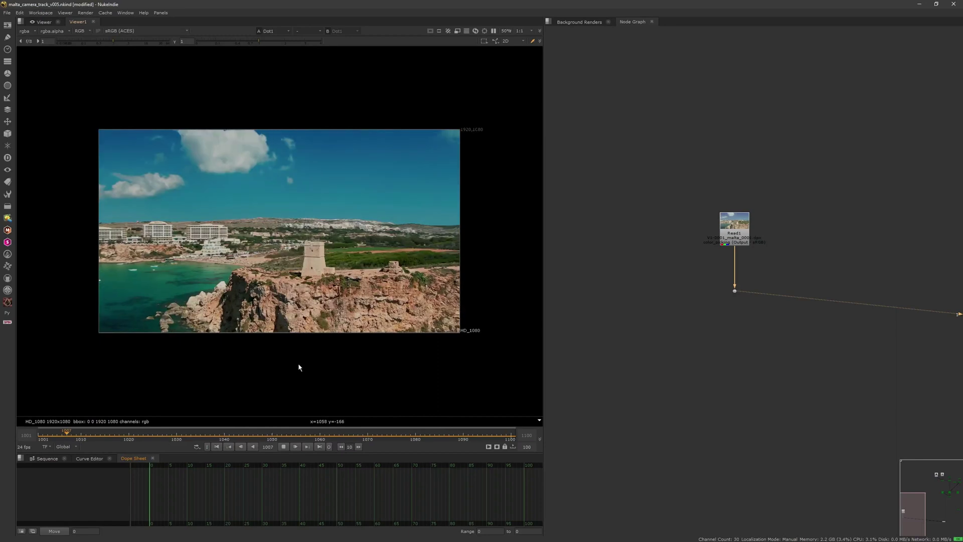
{"action": "left_click", "coordinate": [282, 447]}
{"action": "left_click", "coordinate": [217, 447]}
Add a classic 3D CameraTracker node, connect its source to the dot below the footage's Read node, and view it.
{"action": "left_click", "coordinate": [752, 333]}
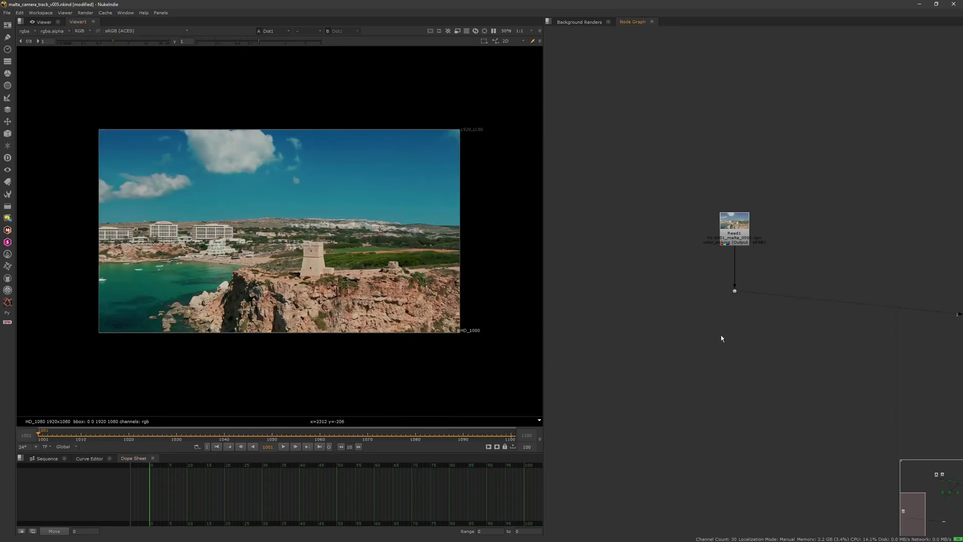
{"action": "key", "text": "Tab"}
{"action": "type", "text": "camera"}
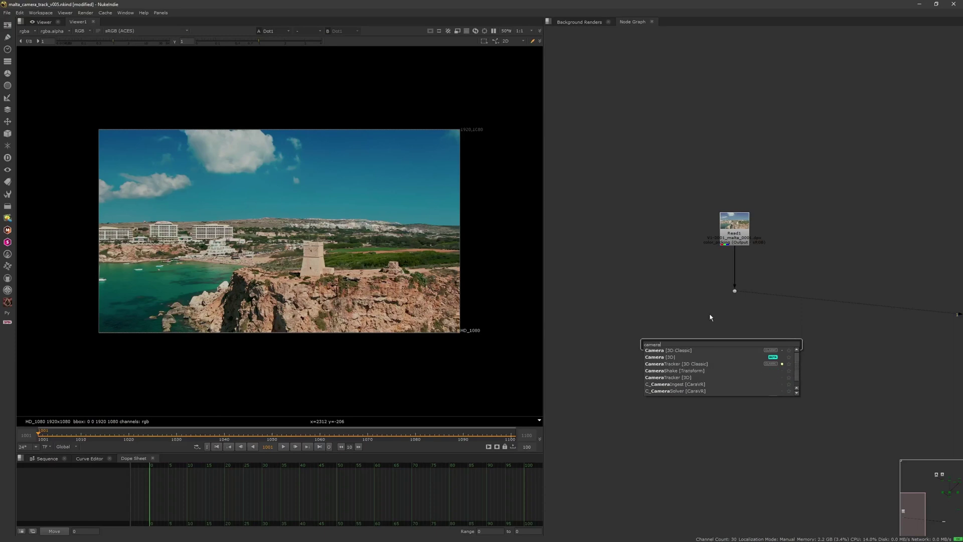
{"action": "left_click", "coordinate": [685, 366]}
{"action": "left_click", "coordinate": [703, 251]}
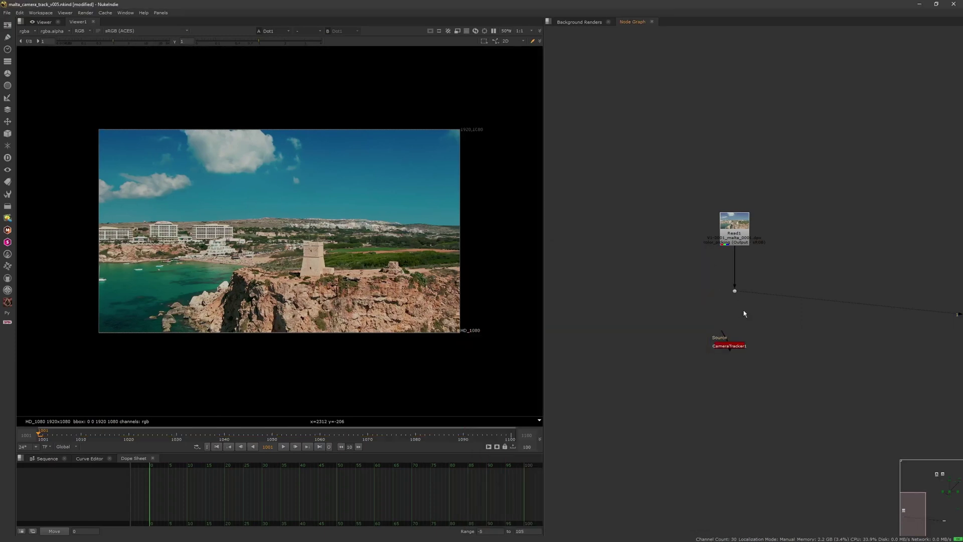
{"action": "left_click_drag", "start_coordinate": [733, 347], "coordinate": [739, 350]}
{"action": "key", "text": "1"}
{"action": "double_click", "coordinate": [740, 351]}
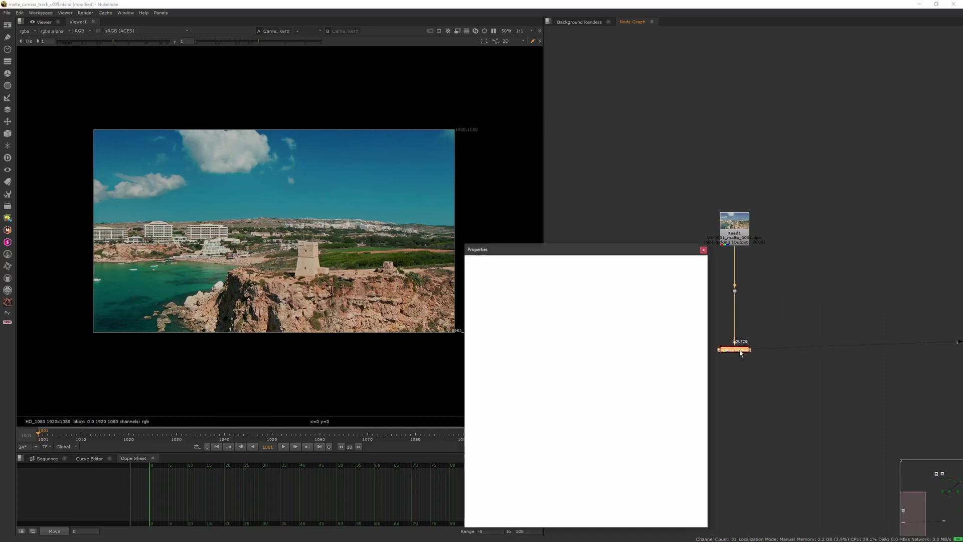
{"action": "left_click_drag", "start_coordinate": [671, 254], "coordinate": [776, 82]}
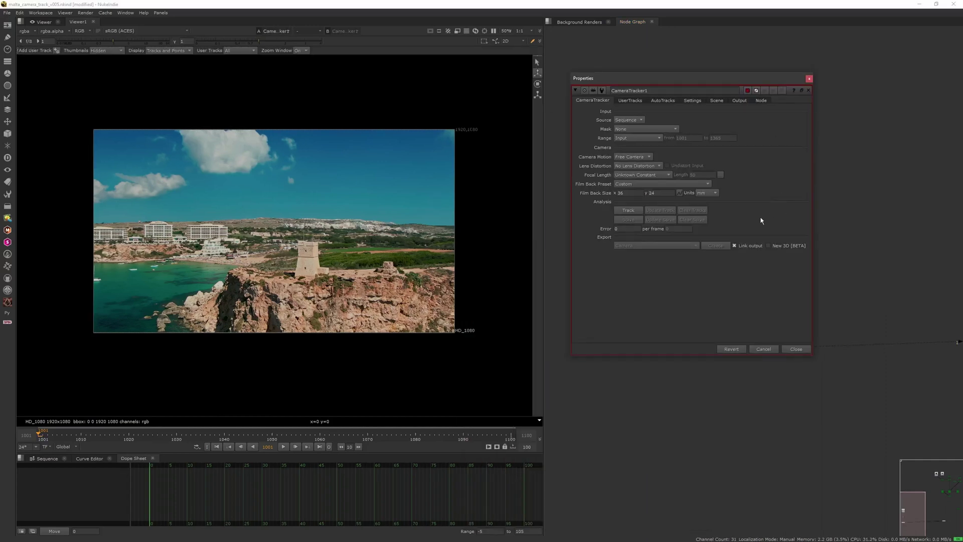
Set the CameraTracker's lens distortion to Unknown Lens and look through its UserTracks, AutoTracks and Settings options.
{"action": "left_click", "coordinate": [647, 166]}
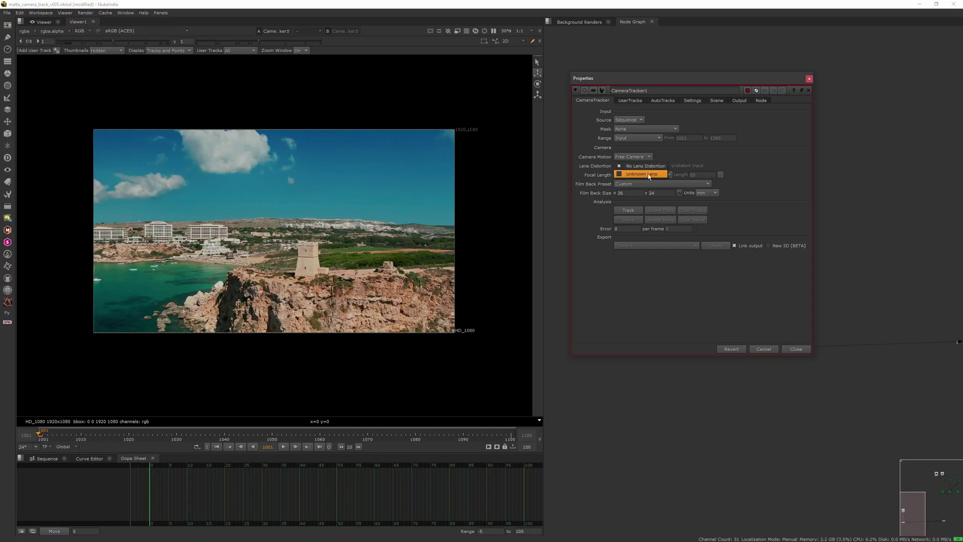
{"action": "left_click", "coordinate": [649, 175]}
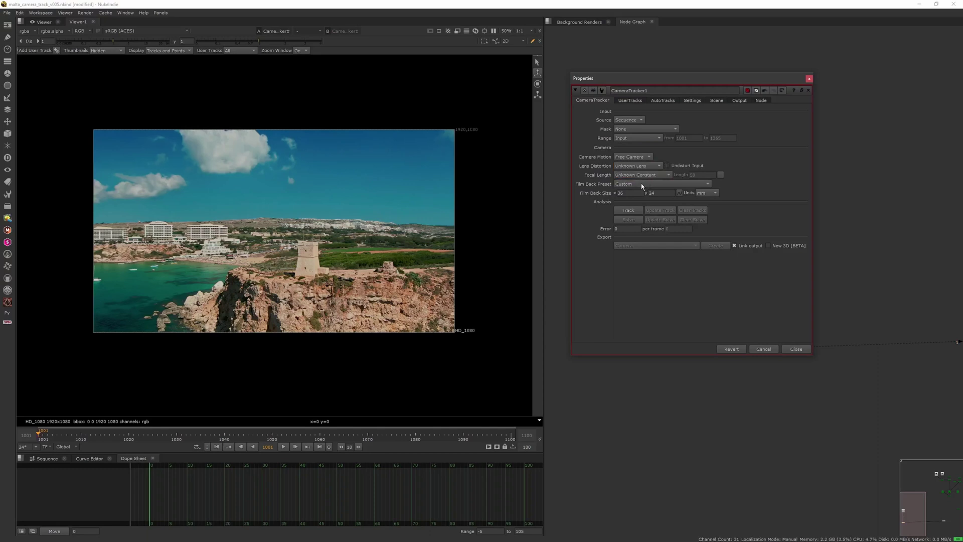
{"action": "left_click", "coordinate": [636, 102]}
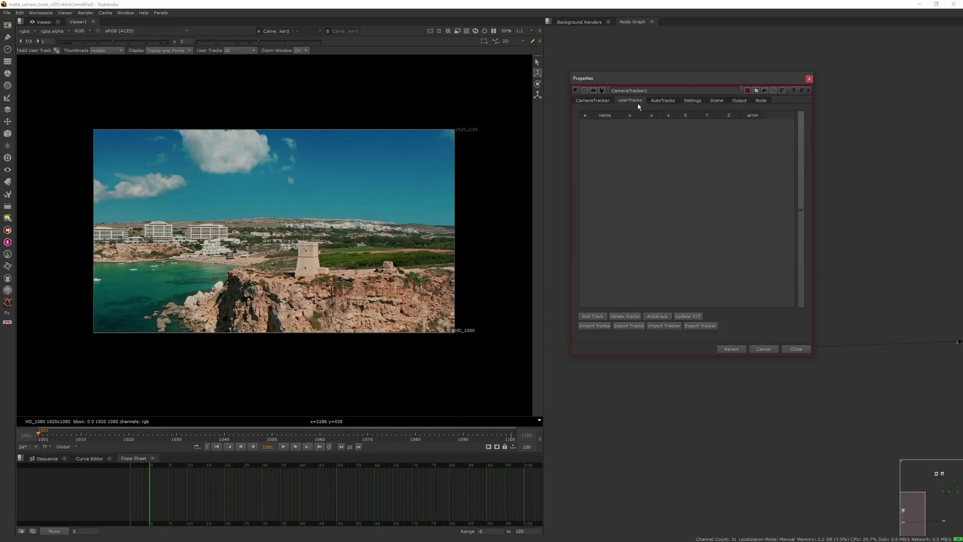
{"action": "left_click", "coordinate": [670, 102]}
{"action": "left_click", "coordinate": [693, 101]}
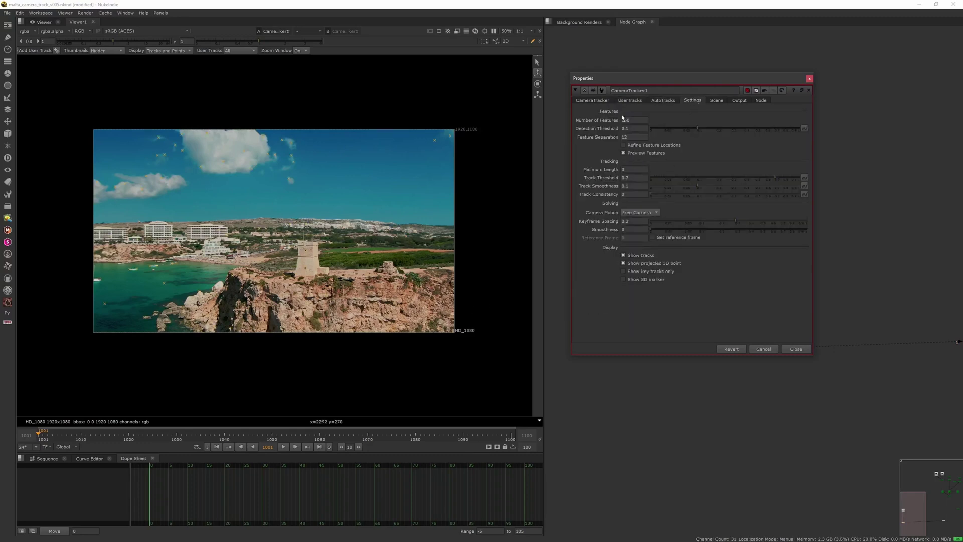
Try to track the footage over the full input range, then cancel the analysis and close the tracker's properties.
{"action": "left_click", "coordinate": [593, 101]}
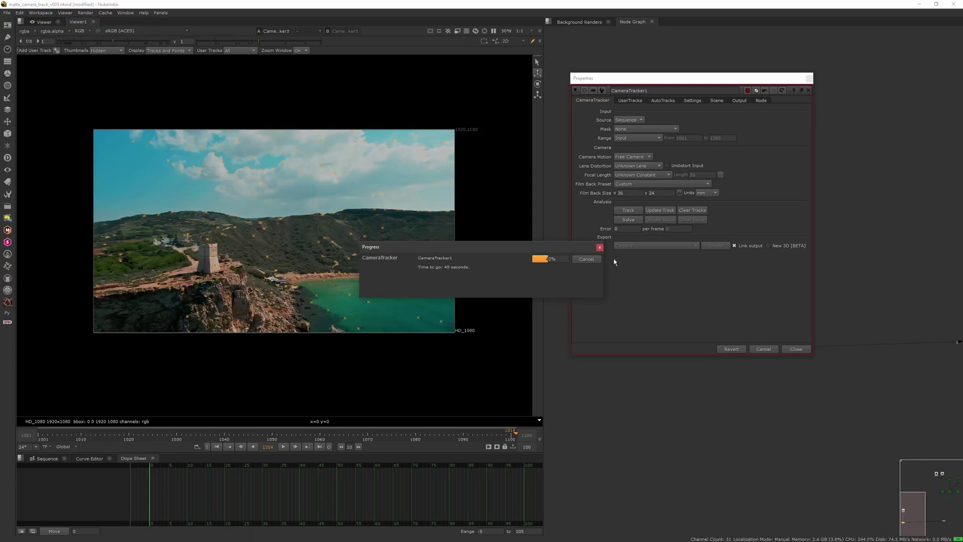
{"action": "left_click", "coordinate": [586, 259]}
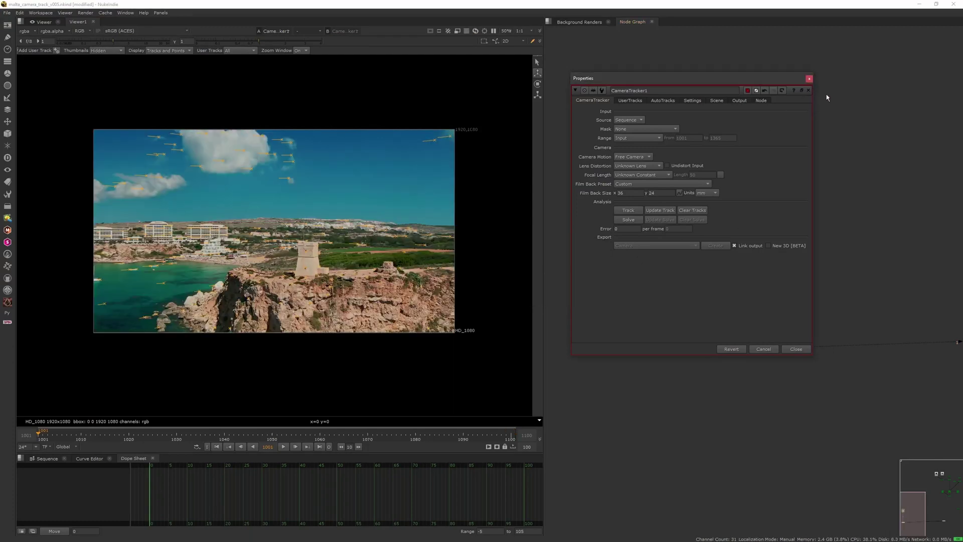
{"action": "left_click", "coordinate": [809, 79]}
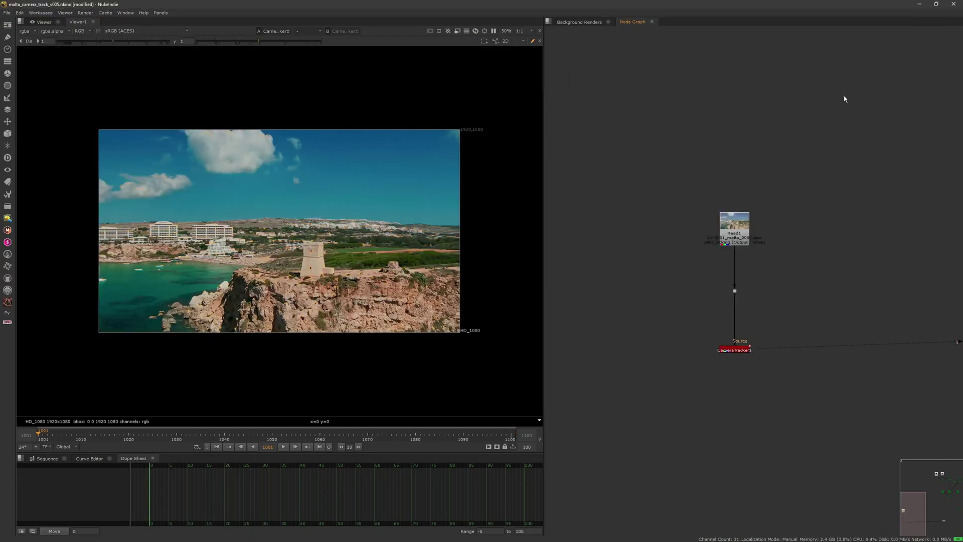
Set the last frame of the Read node's frame range to 200 and view the footage.
{"action": "double_click", "coordinate": [737, 233]}
{"action": "left_click_drag", "start_coordinate": [535, 161], "coordinate": [638, 132]}
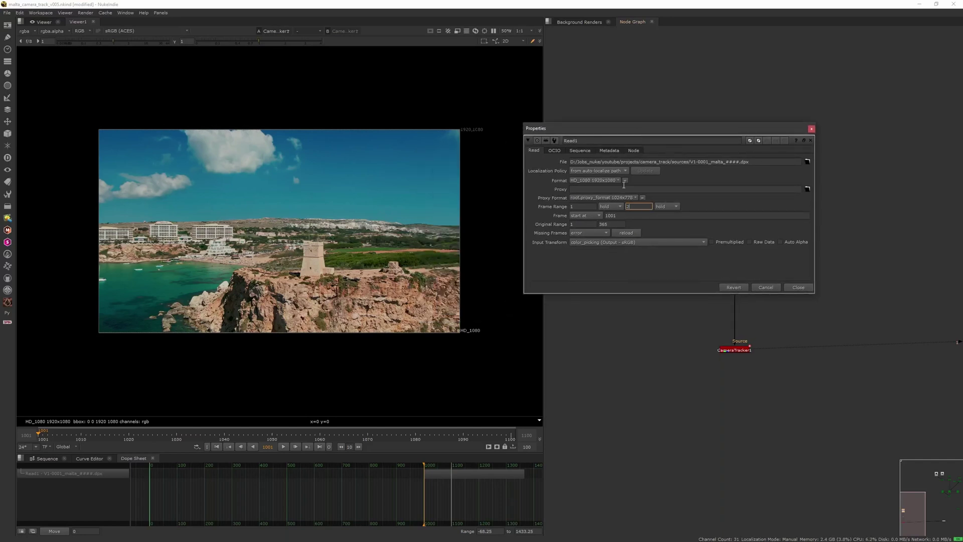
{"action": "key", "text": "Return"}
{"action": "left_click", "coordinate": [798, 287]}
{"action": "key", "text": "1"}
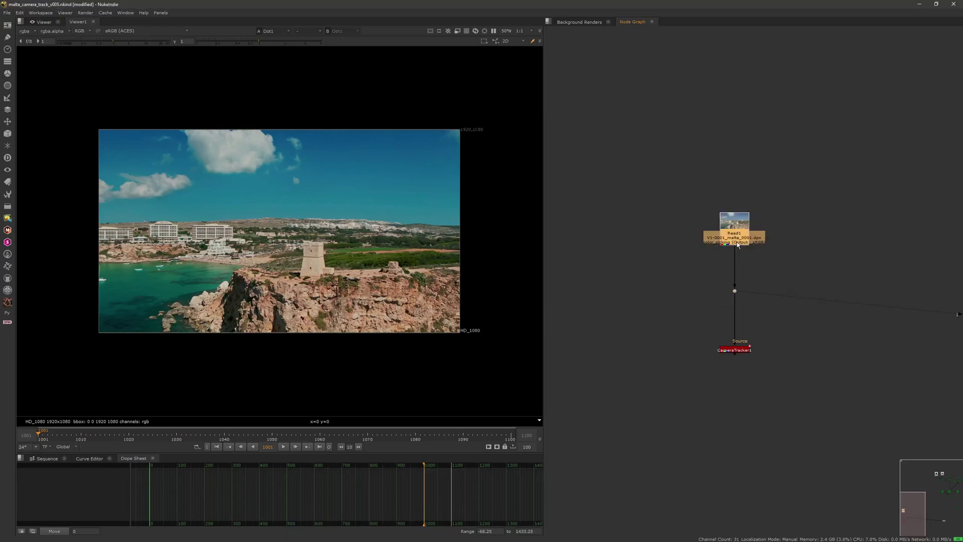
Set the last frame of the Read node's frame range to 100 and return to the first frame.
{"action": "double_click", "coordinate": [738, 245]}
{"action": "key", "text": "l"}
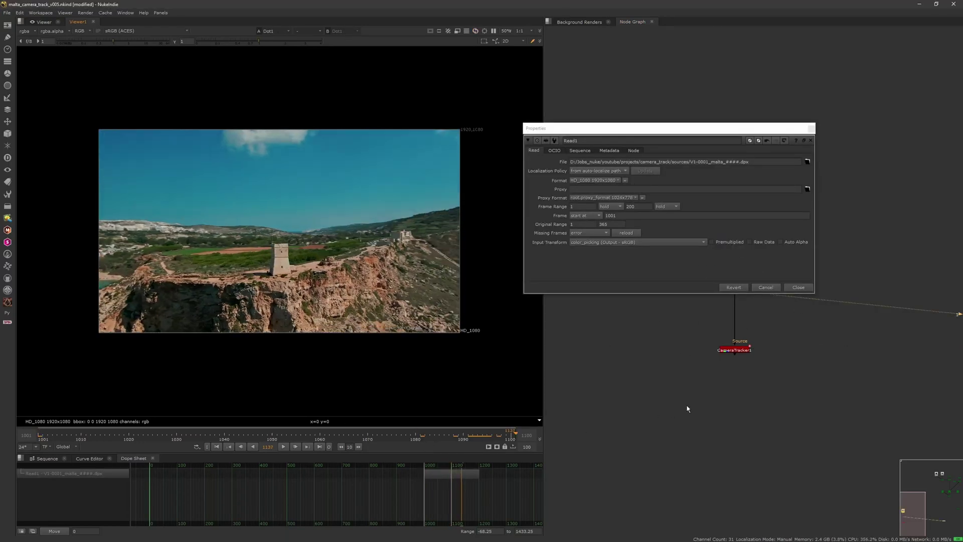
{"action": "left_click", "coordinate": [511, 435]}
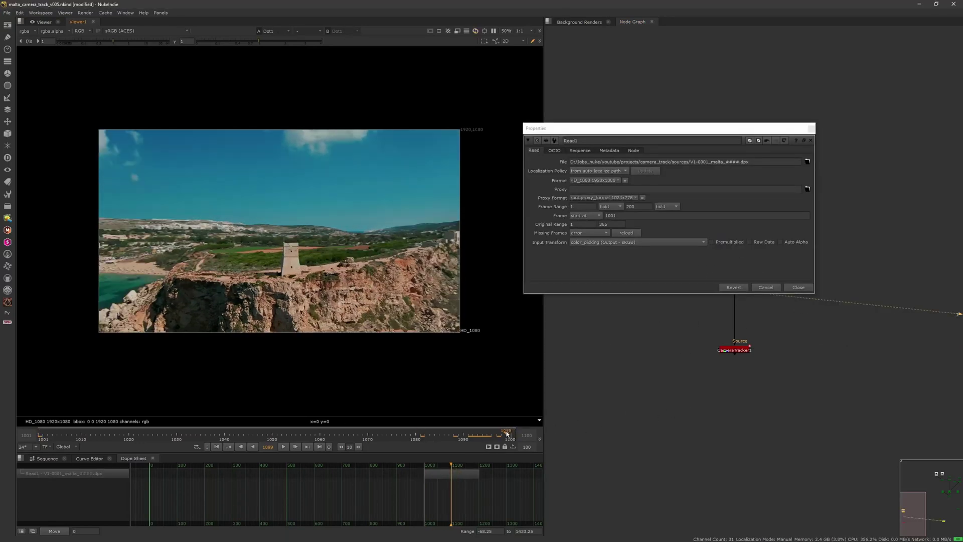
{"action": "double_click", "coordinate": [634, 207]}
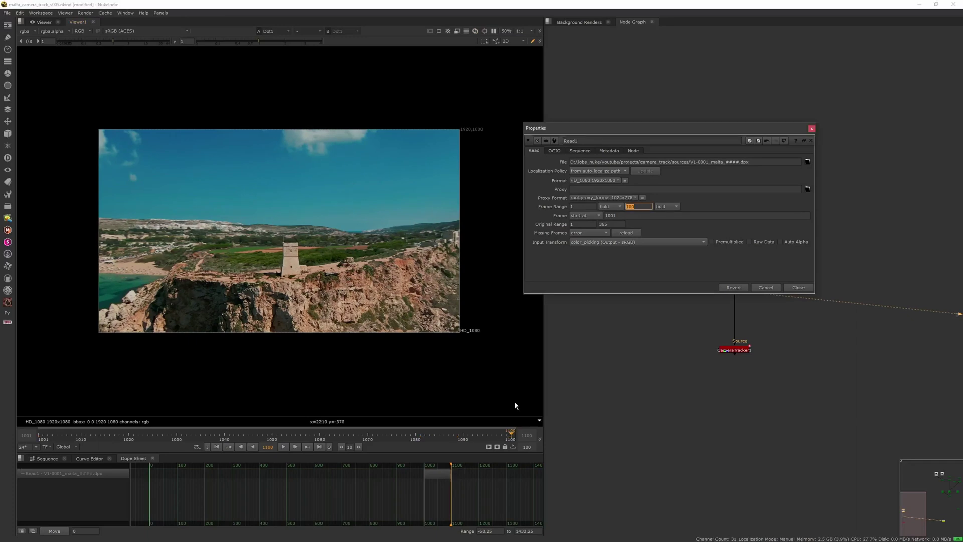
{"action": "left_click", "coordinate": [217, 446]}
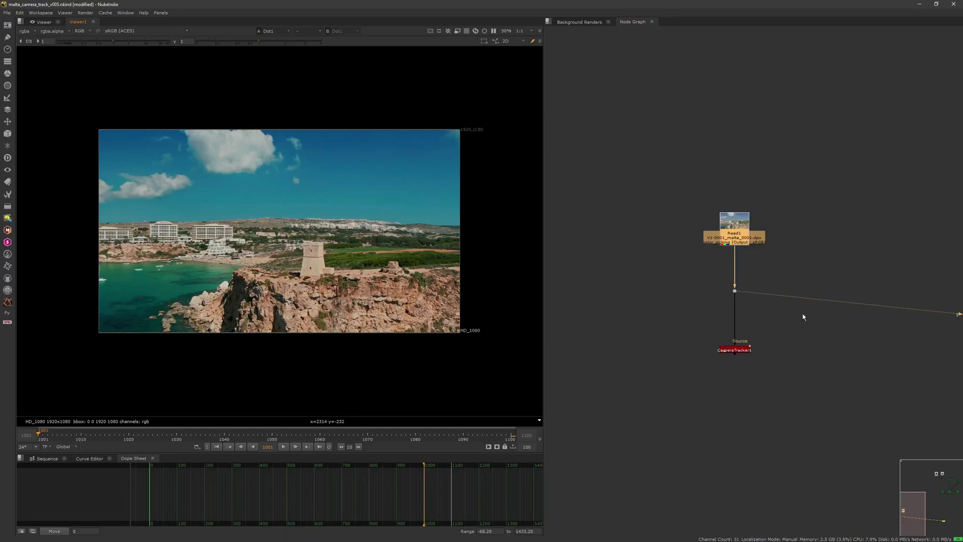
{"action": "left_click", "coordinate": [798, 288]}
Check the existing CameraTracker's properties, close them and delete the node.
{"action": "left_click", "coordinate": [737, 350]}
{"action": "double_click", "coordinate": [740, 352]}
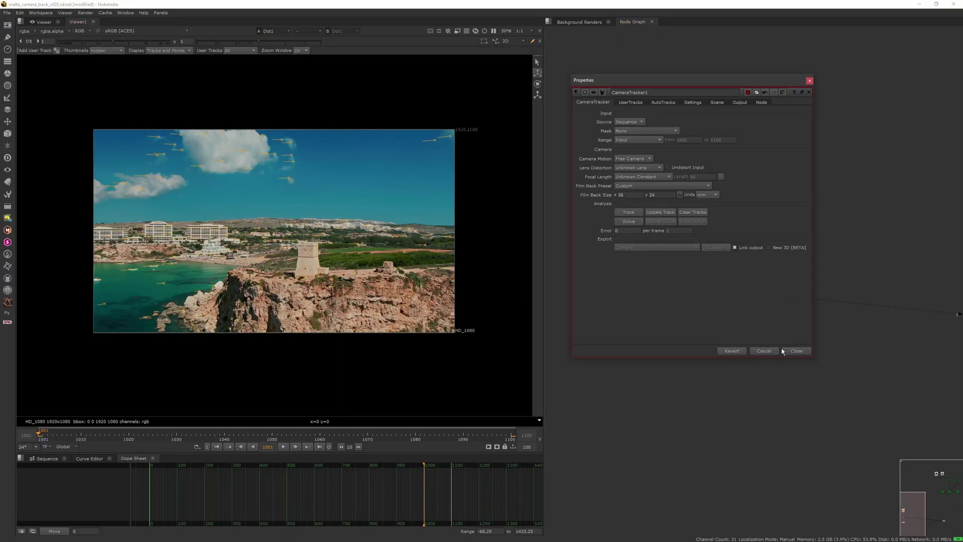
{"action": "left_click", "coordinate": [786, 351]}
{"action": "left_click", "coordinate": [735, 345]}
{"action": "key", "text": "Delete"}
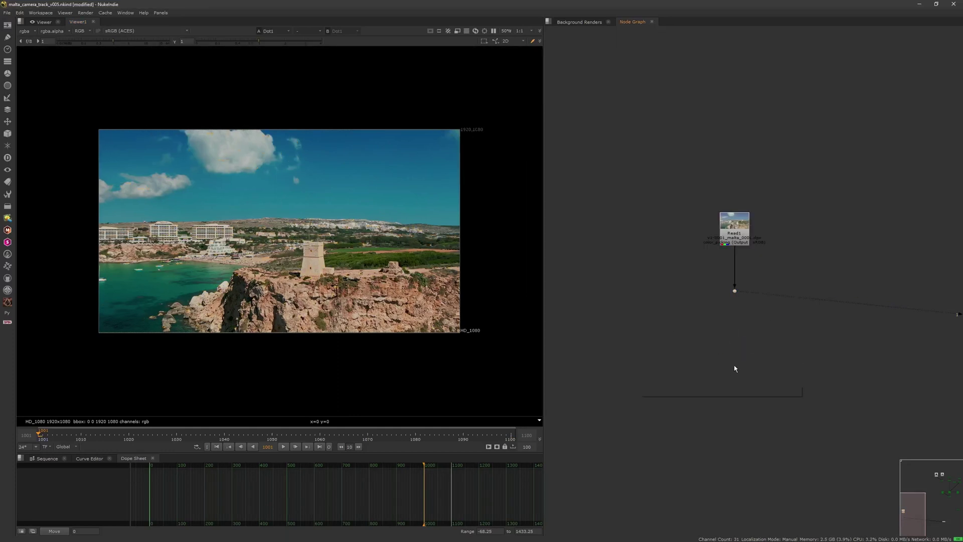
Add a new classic 3D CameraTracker node below the dot, connect its source to the dot, and view it.
{"action": "type", "text": "camera"}
{"action": "key", "text": "Down"}
{"action": "key", "text": "Down"}
{"action": "key", "text": "Down"}
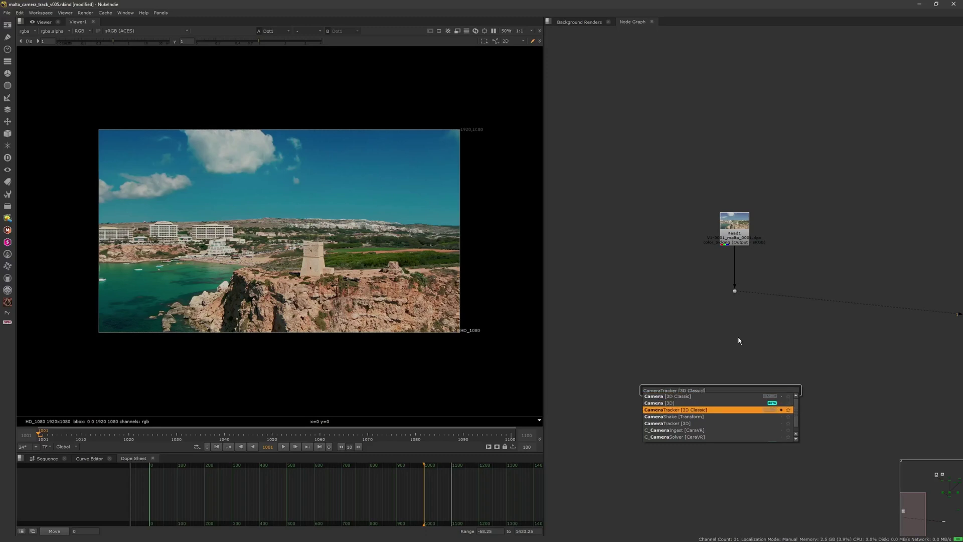
{"action": "key", "text": "Return"}
{"action": "left_click", "coordinate": [737, 376]}
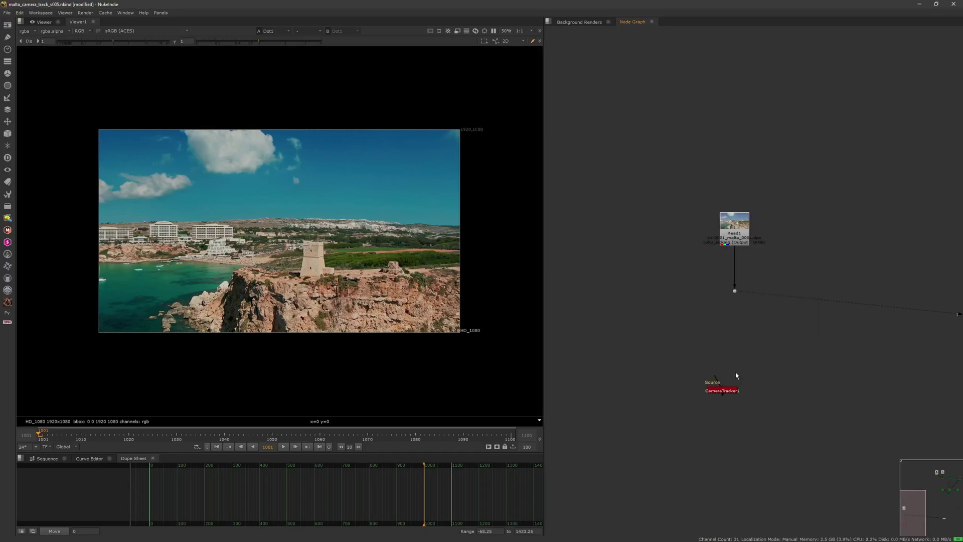
{"action": "left_click_drag", "start_coordinate": [747, 297], "coordinate": [735, 291]}
{"action": "left_click_drag", "start_coordinate": [729, 392], "coordinate": [741, 364]}
{"action": "key", "text": "1"}
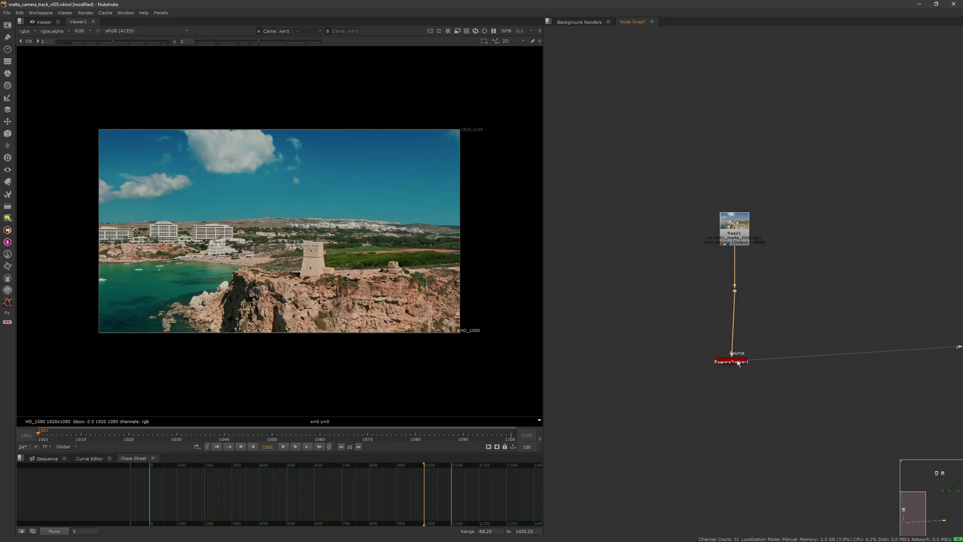
Set the new CameraTracker's lens distortion to Unknown Lens and track the shortened footage.
{"action": "double_click", "coordinate": [741, 364]}
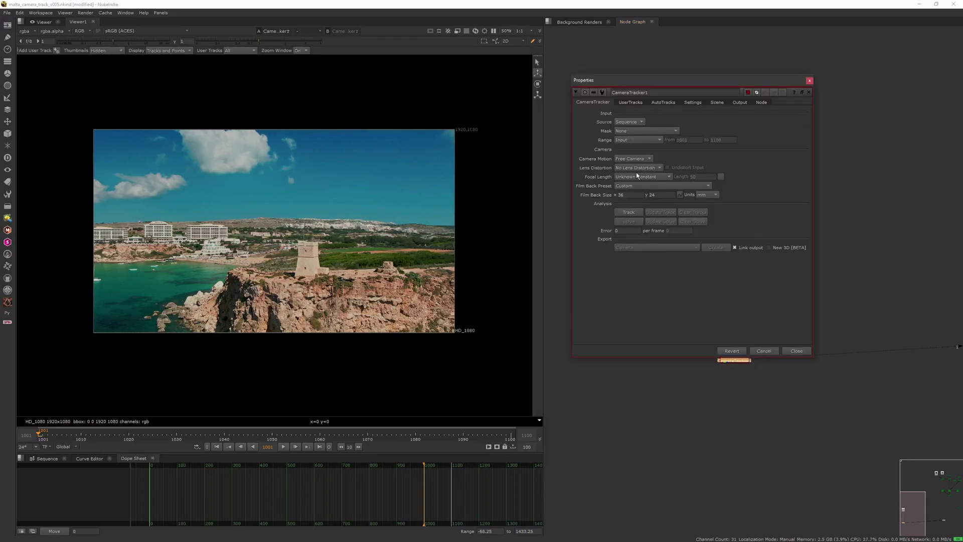
{"action": "left_click", "coordinate": [638, 168]}
{"action": "left_click", "coordinate": [637, 176]}
{"action": "left_click", "coordinate": [629, 212]}
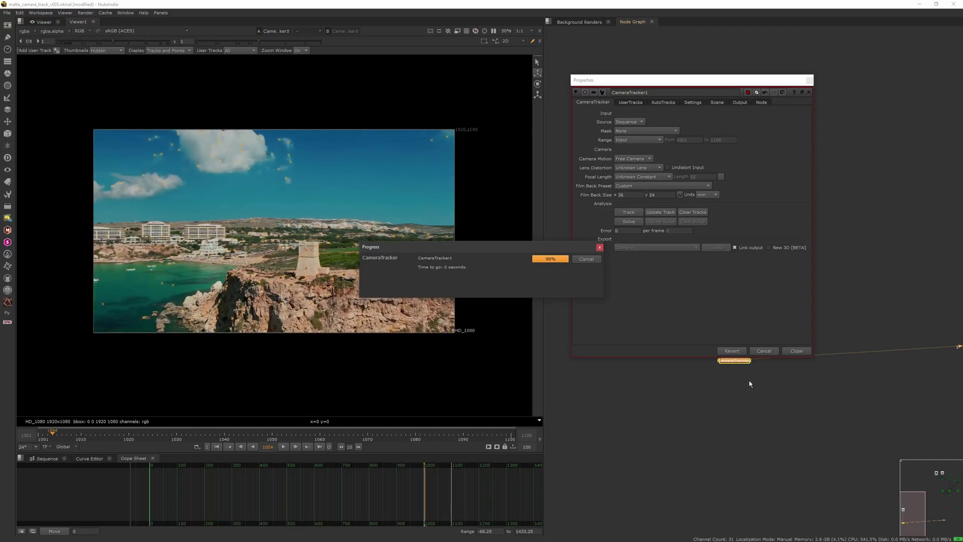
Check the AutoTracks and Settings options, then solve the camera from the tracked features.
{"action": "left_click", "coordinate": [670, 103]}
{"action": "left_click", "coordinate": [691, 103]}
{"action": "left_click", "coordinate": [672, 103]}
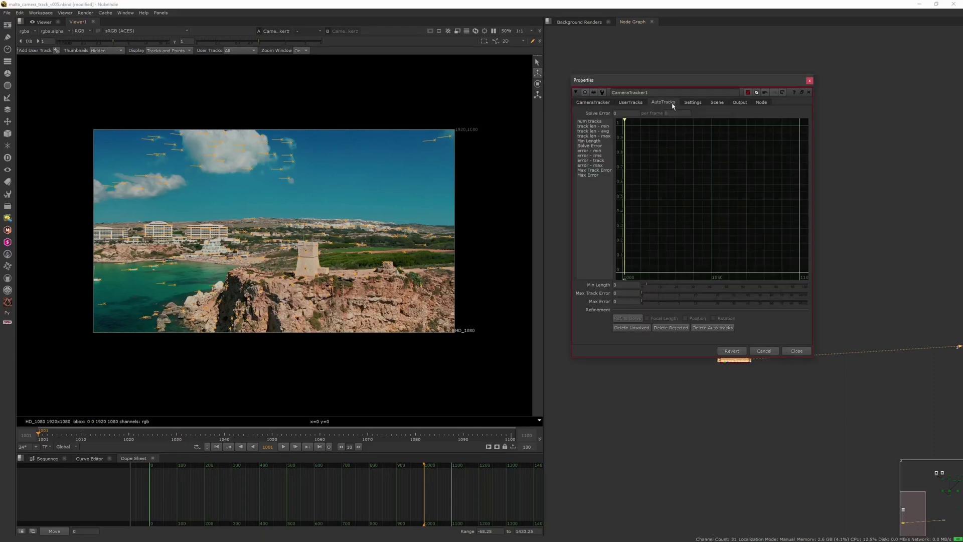
{"action": "left_click", "coordinate": [610, 104]}
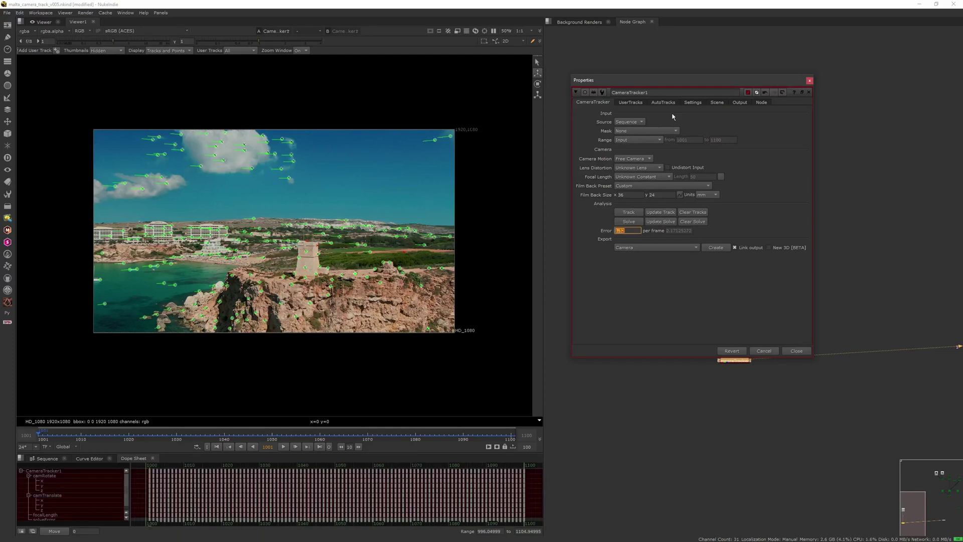
Set Max Track Error to 3 and Max Error to 6, then delete the rejected and unsolved auto-tracks.
{"action": "left_click", "coordinate": [662, 103]}
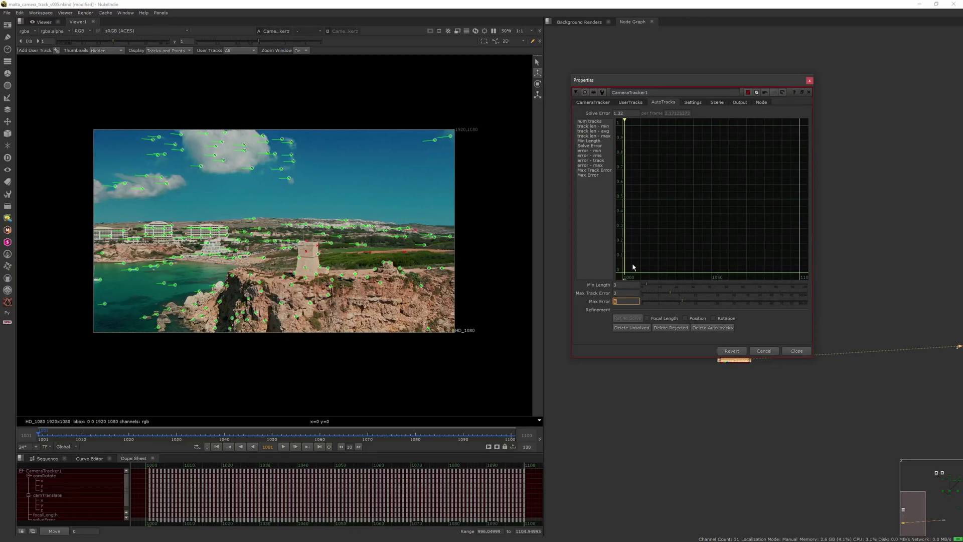
{"action": "left_click", "coordinate": [670, 327]}
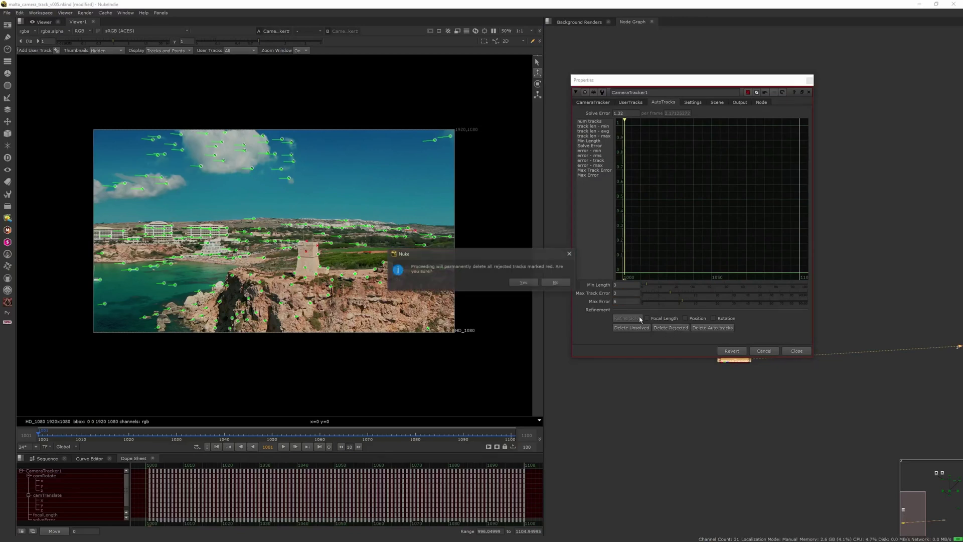
{"action": "left_click", "coordinate": [524, 282]}
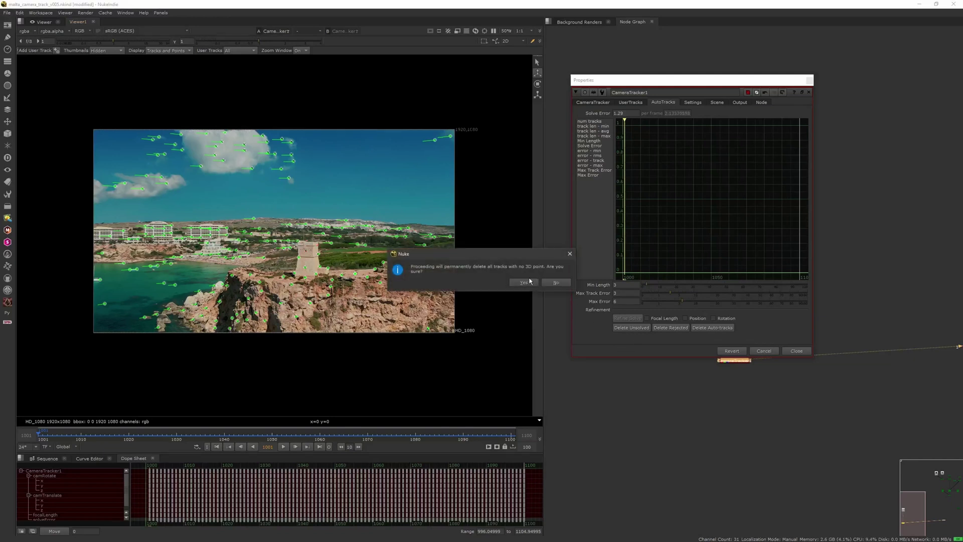
Set Max Track Error to 2 and Max Error to 5, then delete the rejected and unsolved tracks.
{"action": "left_click", "coordinate": [622, 293]}
{"action": "key", "text": "Tab"}
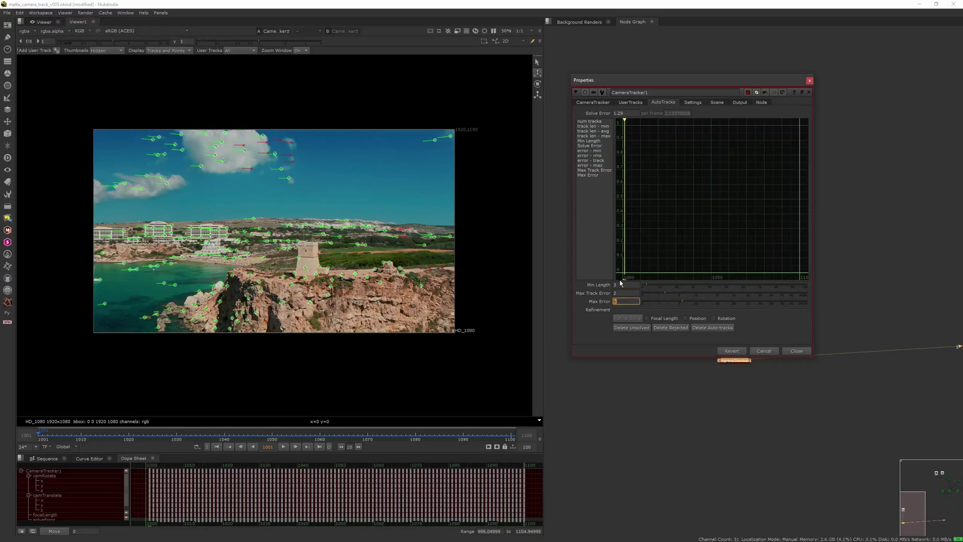
{"action": "left_click", "coordinate": [646, 327]}
{"action": "key", "text": "Return"}
{"action": "left_click", "coordinate": [662, 329]}
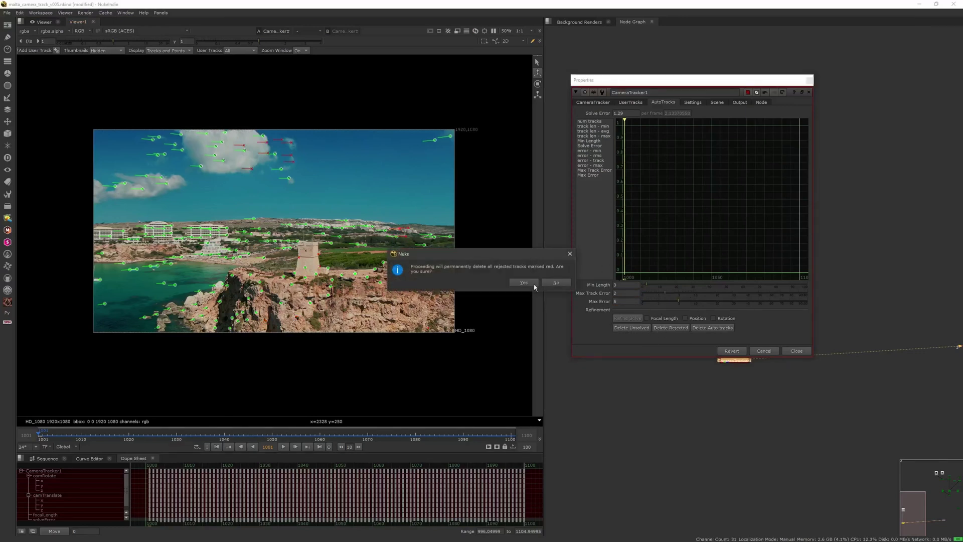
{"action": "left_click", "coordinate": [534, 284]}
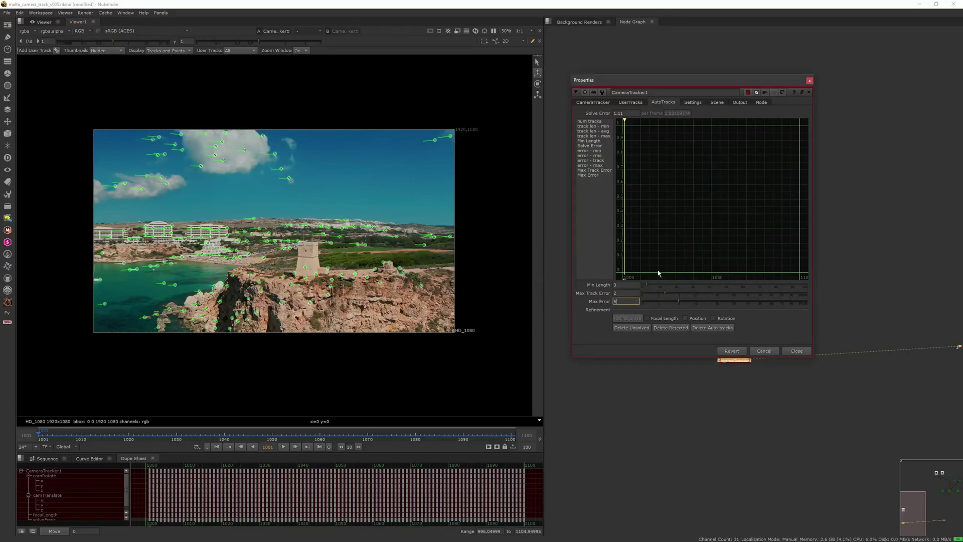
{"action": "left_click", "coordinate": [641, 327]}
{"action": "left_click", "coordinate": [533, 284]}
Delete the rejected tracks at Max Error 4, lower Max Error to 3.5, and delete the rejected and unsolved tracks.
{"action": "left_click", "coordinate": [664, 329]}
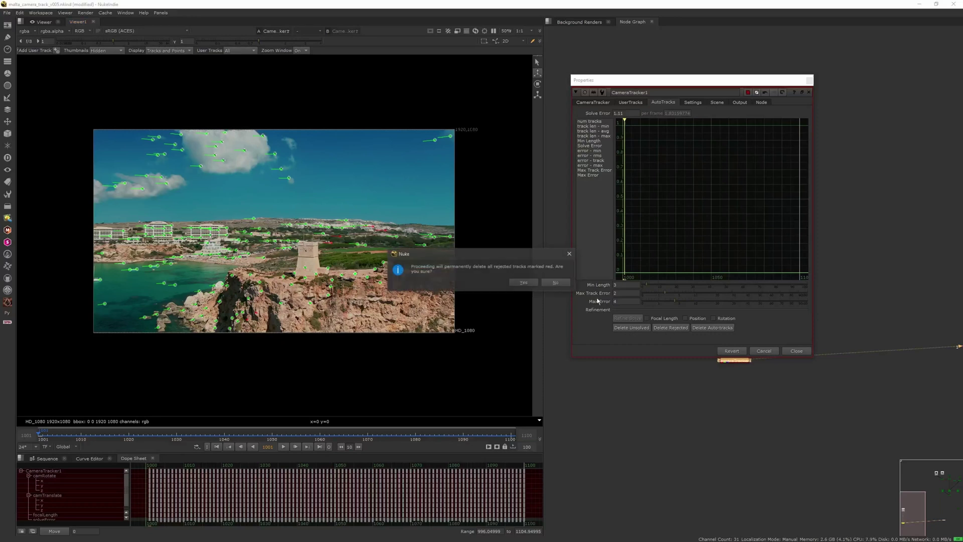
{"action": "left_click", "coordinate": [524, 283]}
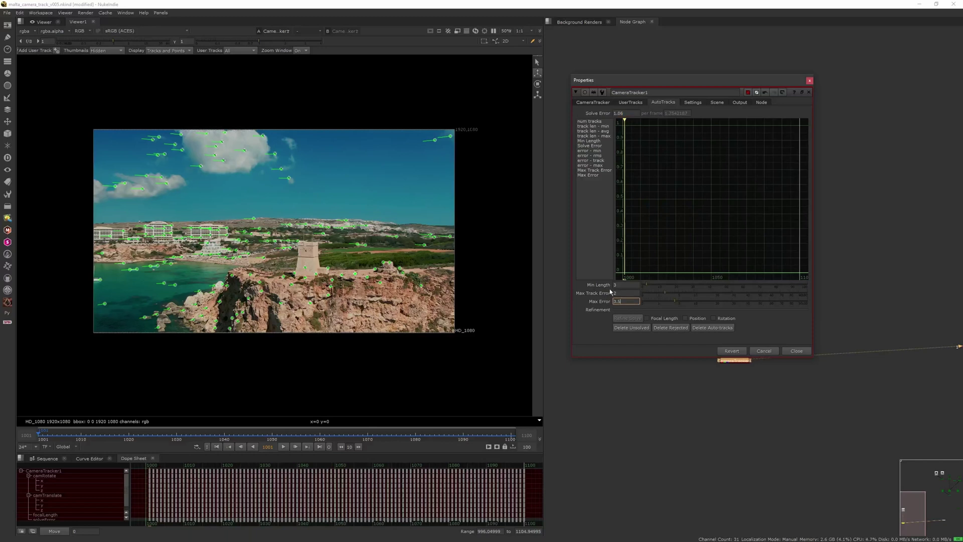
{"action": "left_click", "coordinate": [671, 328]}
{"action": "left_click", "coordinate": [524, 282]}
{"action": "left_click", "coordinate": [634, 328]}
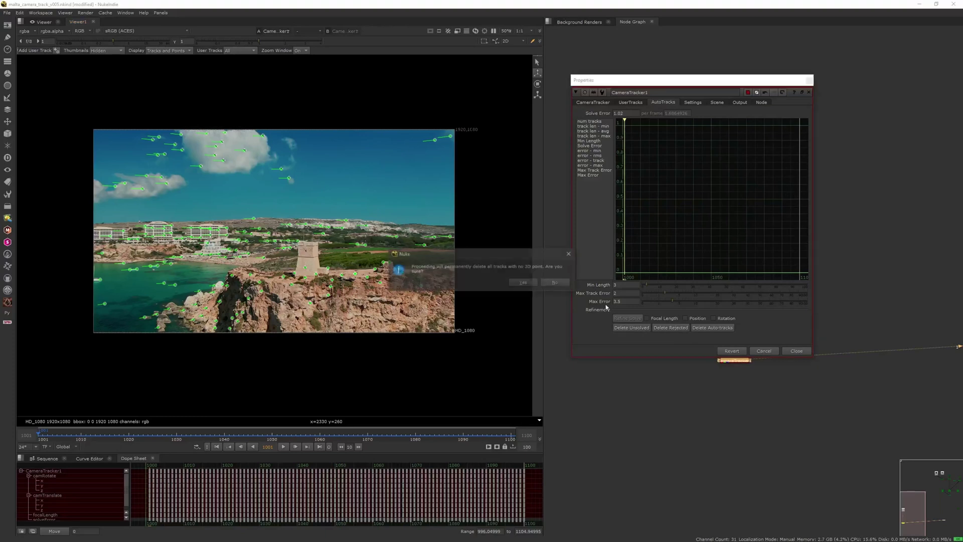
{"action": "left_click", "coordinate": [537, 283]}
Set Max Error to 3.1, delete the rejected tracks, and close the CameraTracker properties.
{"action": "left_click", "coordinate": [626, 301]}
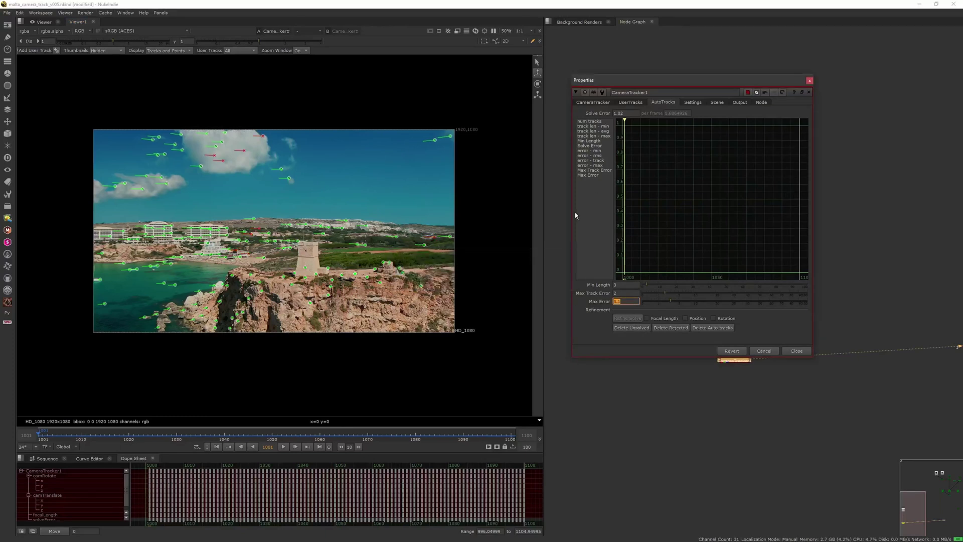
{"action": "left_click", "coordinate": [657, 328]}
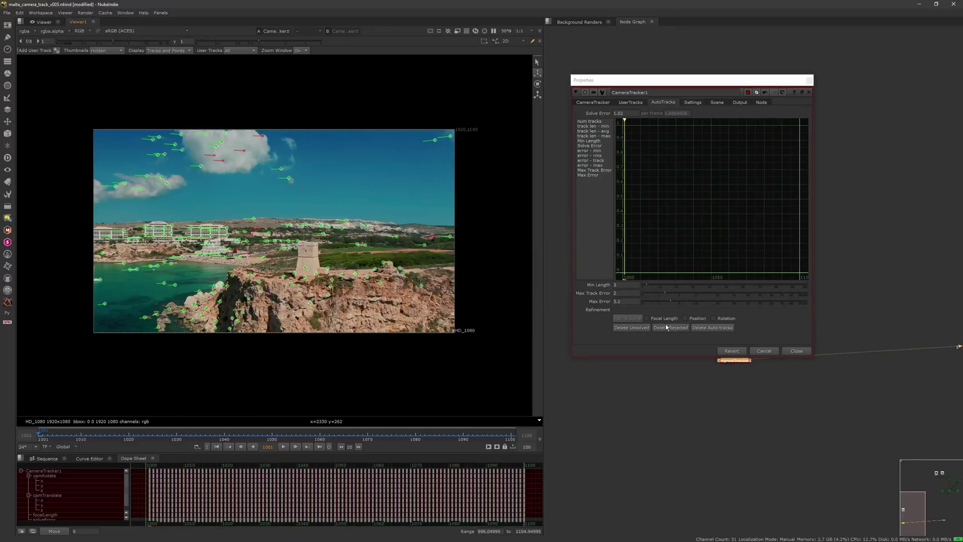
{"action": "left_click", "coordinate": [535, 282]}
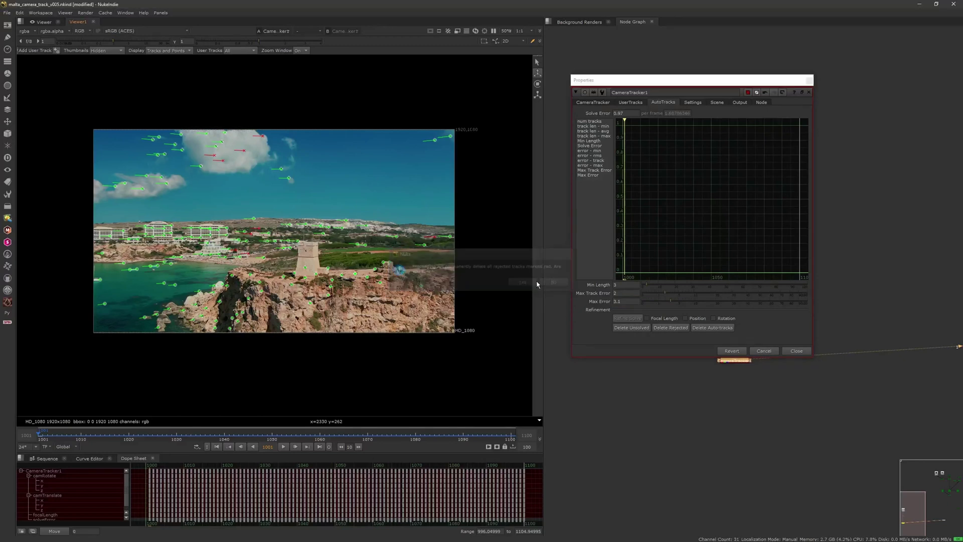
{"action": "left_click", "coordinate": [596, 103]}
{"action": "left_click", "coordinate": [796, 350]}
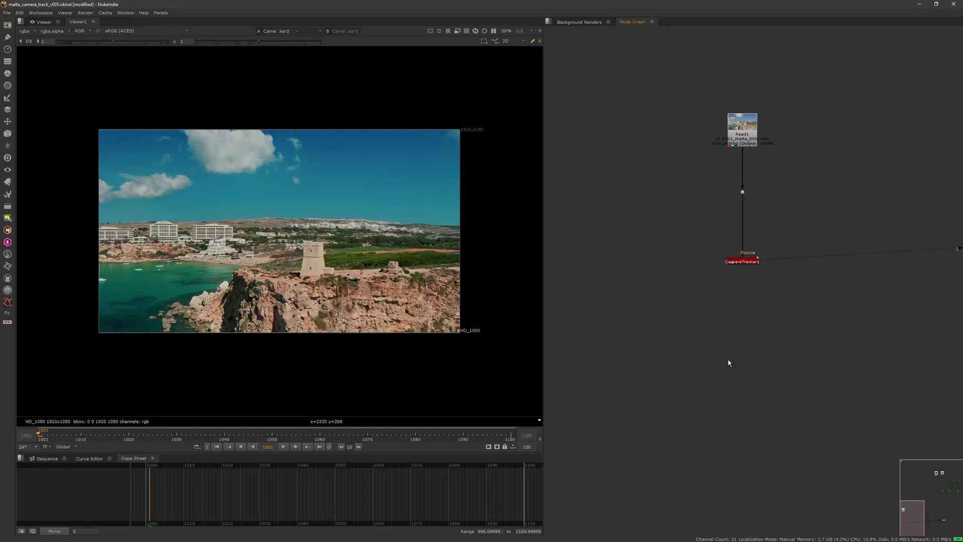
Export the solved camera from CameraTracker1 as a Scene+ setup with linked output.
{"action": "middle_click_drag", "start_coordinate": [745, 319], "coordinate": [720, 320]}
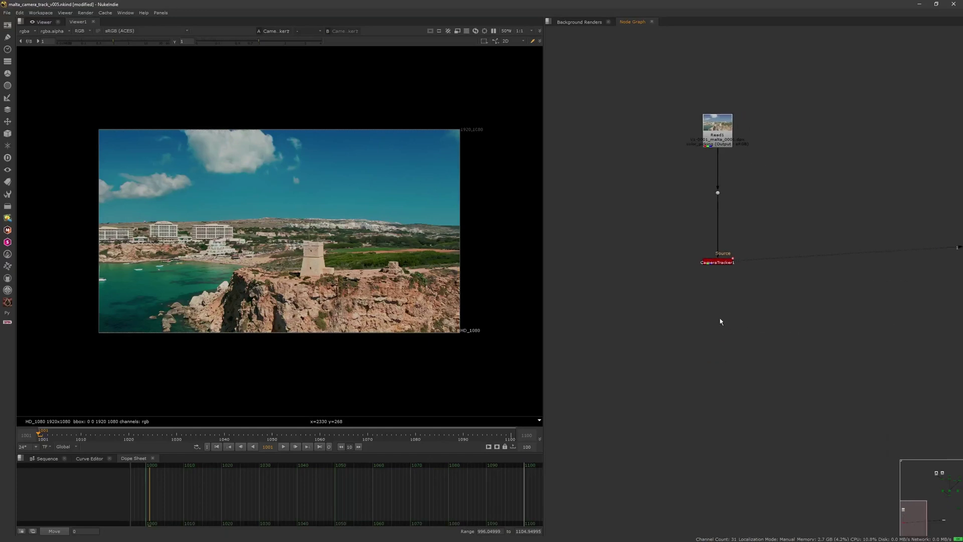
{"action": "double_click", "coordinate": [719, 262]}
{"action": "left_click", "coordinate": [660, 248]}
{"action": "left_click", "coordinate": [675, 280]}
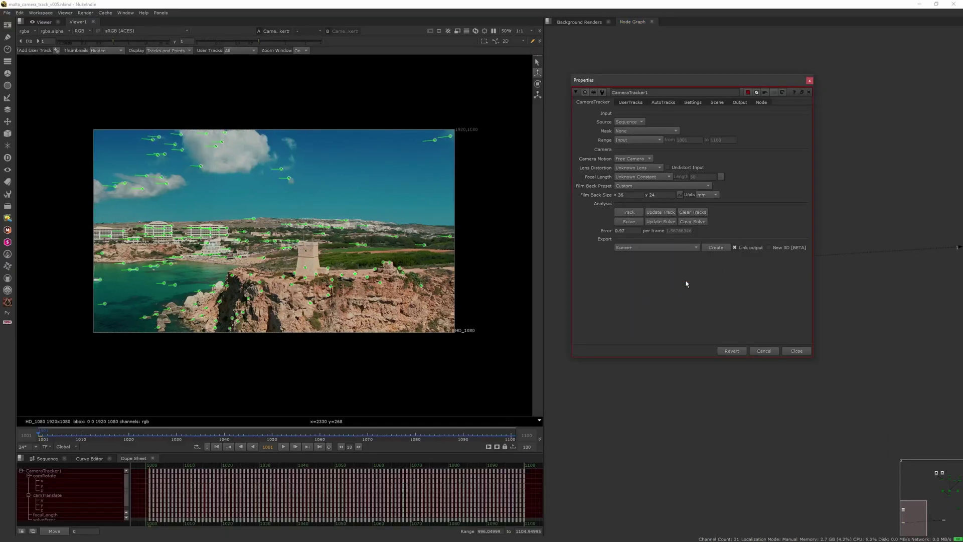
{"action": "left_click", "coordinate": [797, 351]}
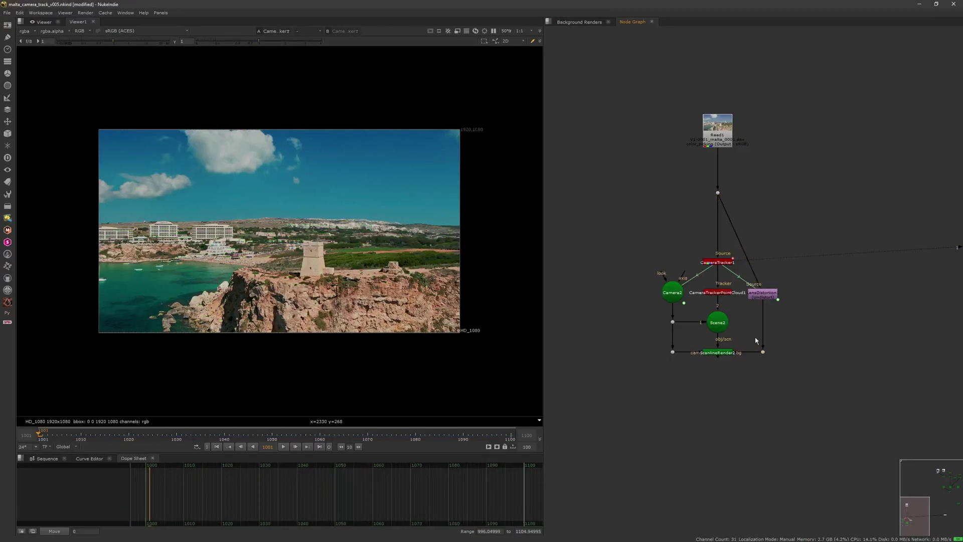
Move the Read node far away from the tracking setup and route its connection through a new dot.
{"action": "middle_click_drag", "start_coordinate": [740, 269], "coordinate": [790, 280]}
{"action": "scroll", "coordinate": [783, 235], "scroll_direction": "down", "scroll_amount": 4}
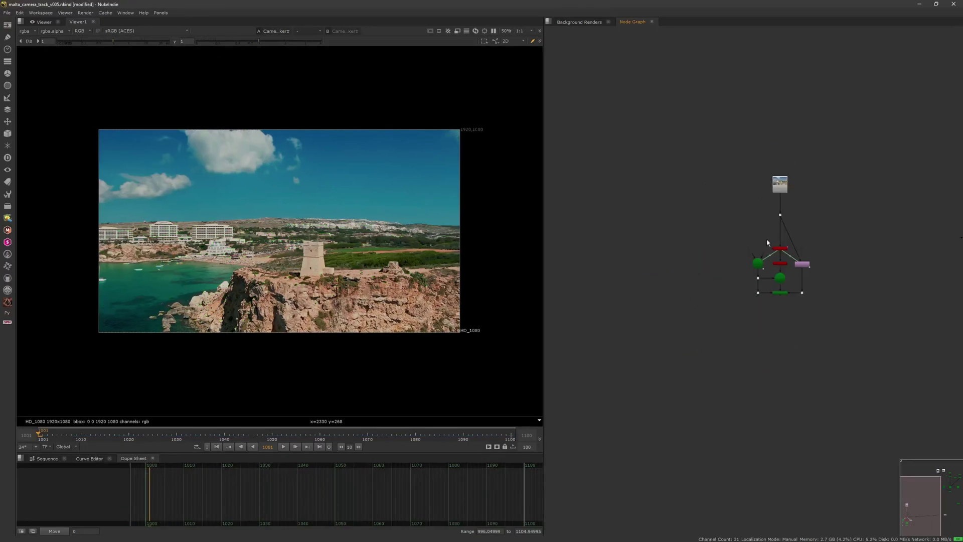
{"action": "middle_click_drag", "start_coordinate": [771, 243], "coordinate": [809, 258]}
{"action": "left_click_drag", "start_coordinate": [820, 207], "coordinate": [595, 167]}
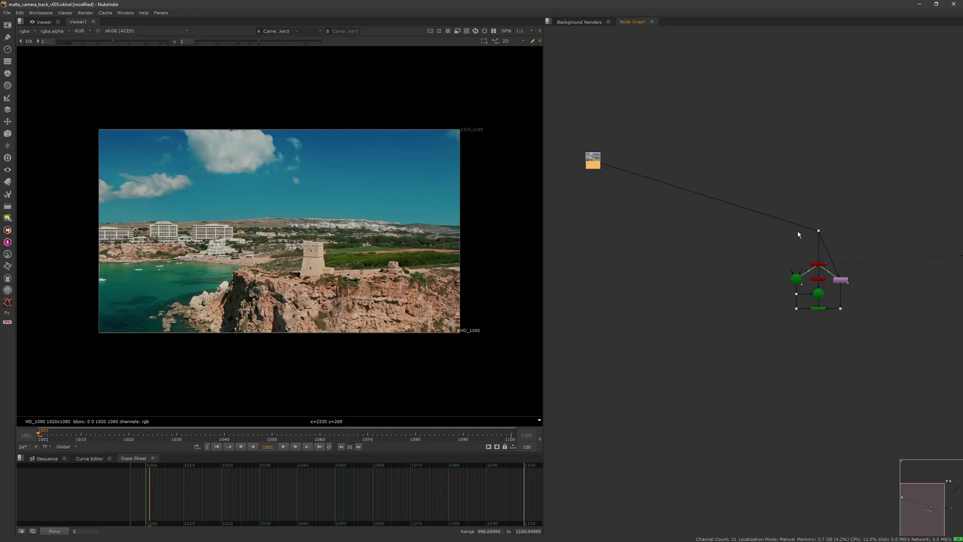
{"action": "middle_click_drag", "start_coordinate": [708, 205], "coordinate": [738, 206]}
{"action": "left_click_drag", "start_coordinate": [735, 201], "coordinate": [619, 235], "text": "ctrl"}
{"action": "middle_click_drag", "start_coordinate": [802, 304], "coordinate": [678, 282]}
{"action": "scroll", "coordinate": [678, 282], "scroll_direction": "up", "scroll_amount": 3}
{"action": "scroll", "coordinate": [680, 284], "scroll_direction": "down", "scroll_amount": 1}
{"action": "middle_click_drag", "start_coordinate": [738, 310], "coordinate": [695, 309]}
{"action": "scroll", "coordinate": [695, 309], "scroll_direction": "up", "scroll_amount": 2}
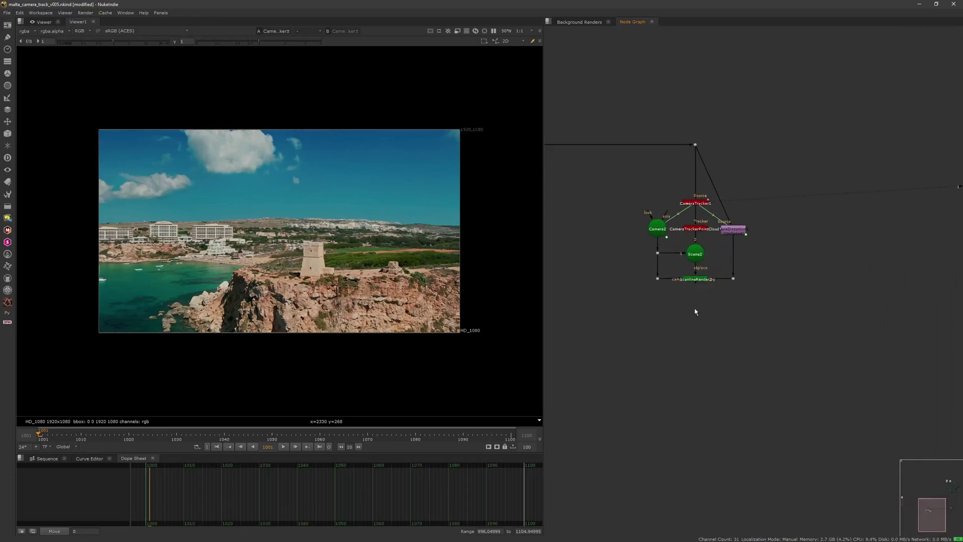
Paste a copy of the LensDistortion node below the render setup and delete it again.
{"action": "left_click", "coordinate": [740, 234]}
{"action": "scroll", "coordinate": [739, 231], "scroll_direction": "up", "scroll_amount": 2}
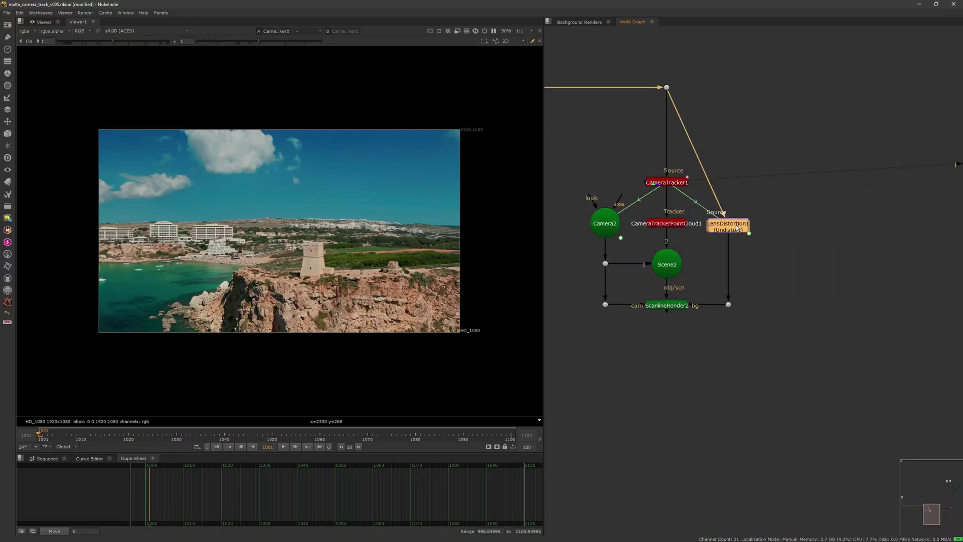
{"action": "middle_click_drag", "start_coordinate": [724, 386], "coordinate": [774, 282]}
{"action": "left_click", "coordinate": [774, 284]}
{"action": "key", "text": "ctrl+v"}
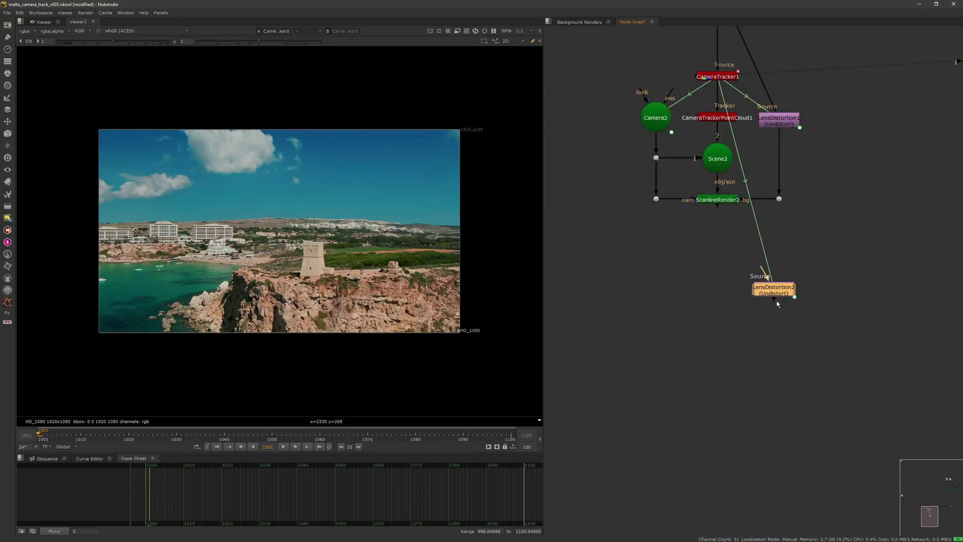
{"action": "scroll", "coordinate": [790, 295], "scroll_direction": "down", "scroll_amount": 5}
{"action": "middle_click_drag", "start_coordinate": [743, 310], "coordinate": [751, 287]}
{"action": "scroll", "coordinate": [792, 279], "scroll_direction": "up", "scroll_amount": 2}
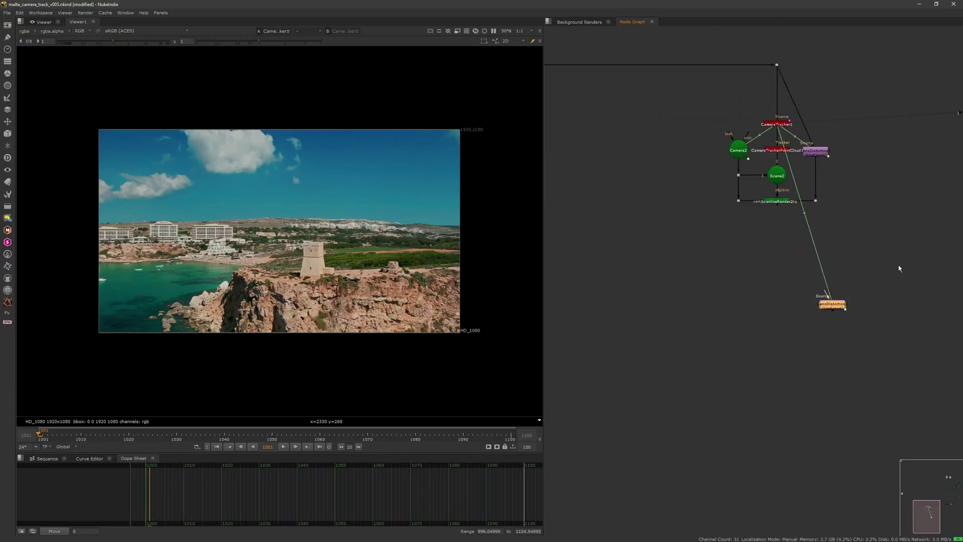
{"action": "key", "text": "Delete"}
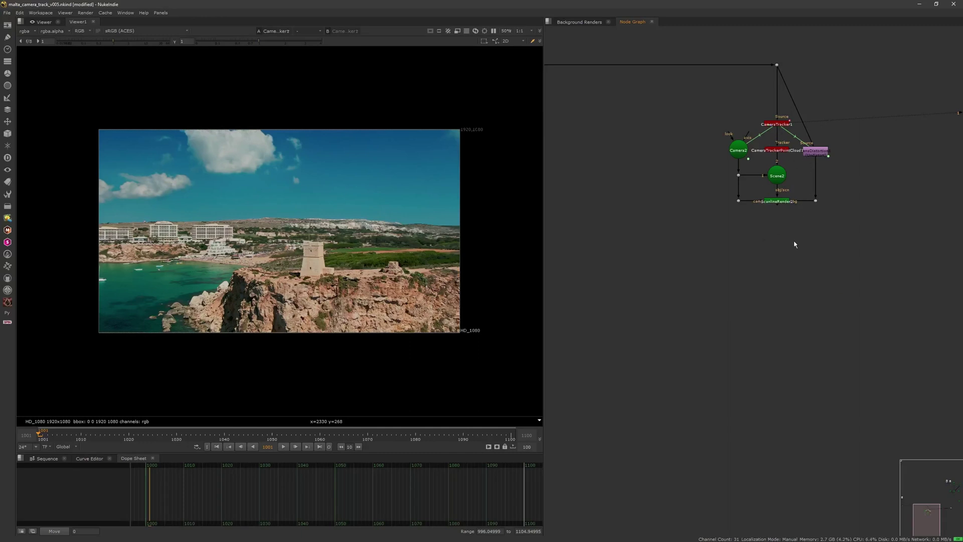
View Scene2 in 3D and examine the solved camera and tracked point cloud from several angles.
{"action": "scroll", "coordinate": [773, 236], "scroll_direction": "down", "scroll_amount": 3}
{"action": "scroll", "coordinate": [783, 243], "scroll_direction": "up", "scroll_amount": 5}
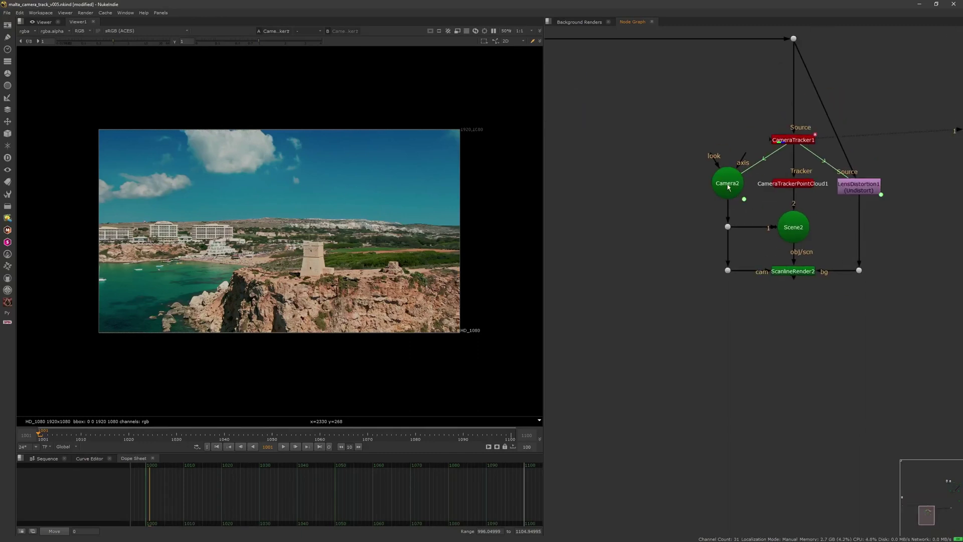
{"action": "left_click", "coordinate": [727, 187]}
{"action": "left_click", "coordinate": [798, 228]}
{"action": "key", "text": "1"}
{"action": "scroll", "coordinate": [368, 281], "scroll_direction": "up", "scroll_amount": 4}
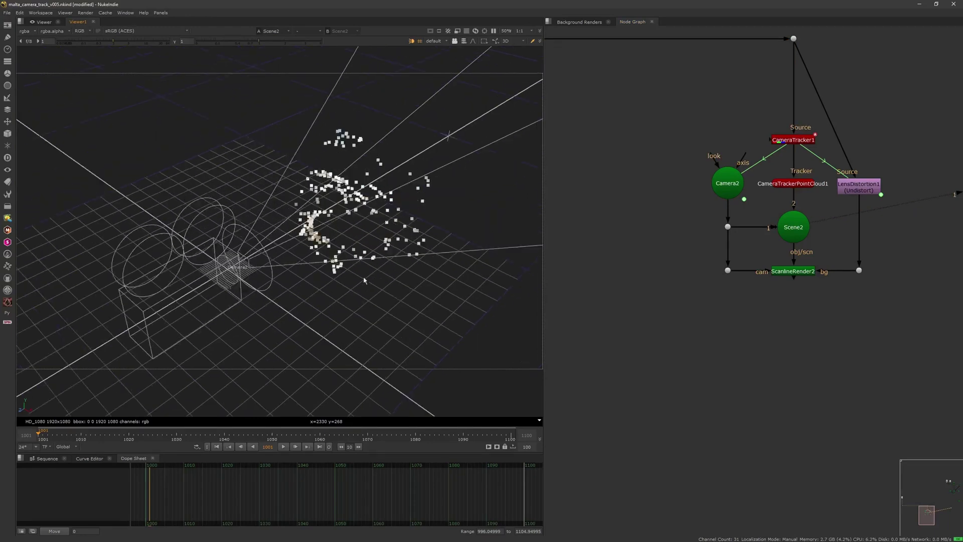
{"action": "scroll", "coordinate": [365, 280], "scroll_direction": "up", "scroll_amount": 3}
{"action": "left_click_drag", "start_coordinate": [341, 321], "coordinate": [403, 283], "text": "ctrl"}
{"action": "scroll", "coordinate": [368, 282], "scroll_direction": "up", "scroll_amount": 3}
{"action": "left_click_drag", "start_coordinate": [391, 242], "coordinate": [400, 214], "text": "ctrl"}
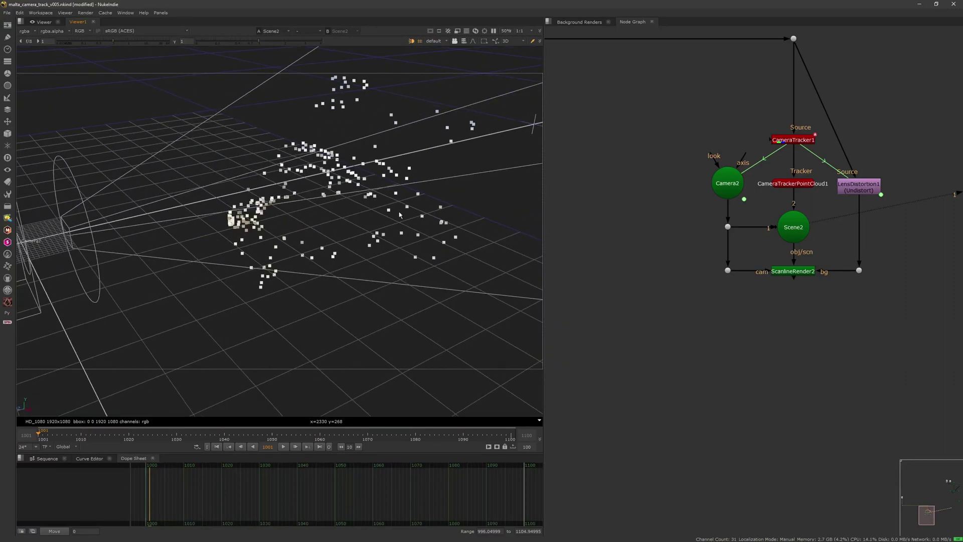
{"action": "left_click_drag", "start_coordinate": [367, 252], "coordinate": [597, 266], "text": "ctrl"}
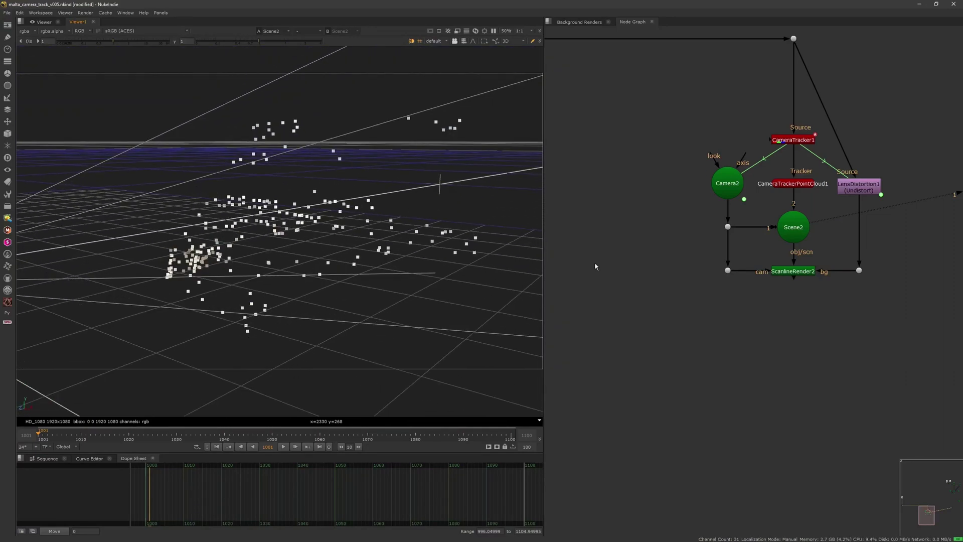
Add a PointCloudGenerator node below the camera and close its properties.
{"action": "key", "text": "Tab"}
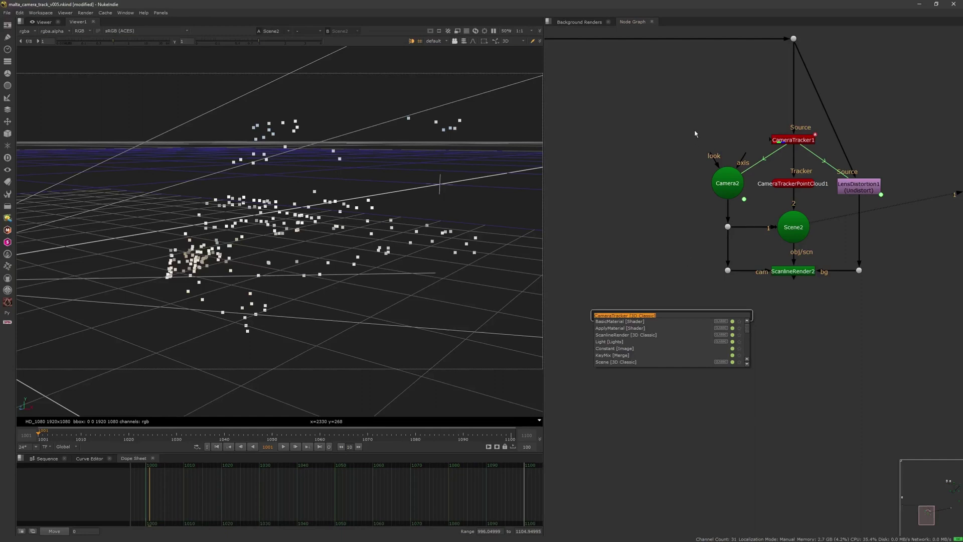
{"action": "type", "text": "point"}
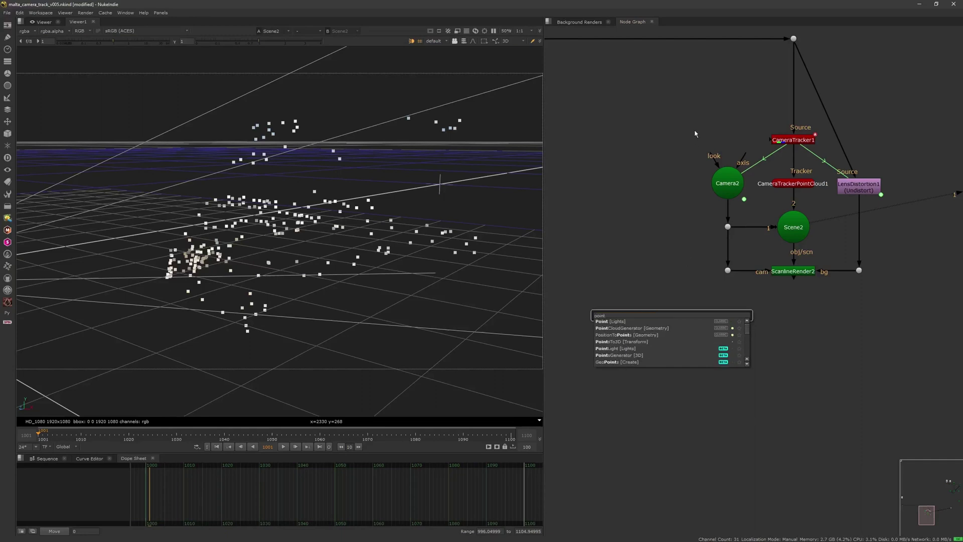
{"action": "key", "text": "Down"}
{"action": "key", "text": "Down"}
{"action": "key", "text": "Return"}
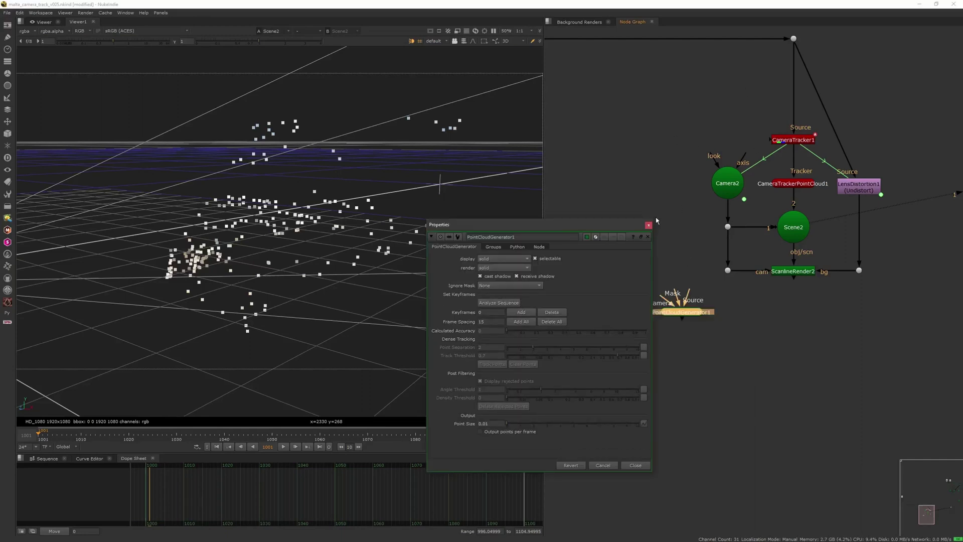
{"action": "left_click", "coordinate": [648, 225]}
Disable the CameraTrackerPointCloud1 node.
{"action": "left_click", "coordinate": [794, 183]}
{"action": "key", "text": "d"}
{"action": "left_click", "coordinate": [702, 270]}
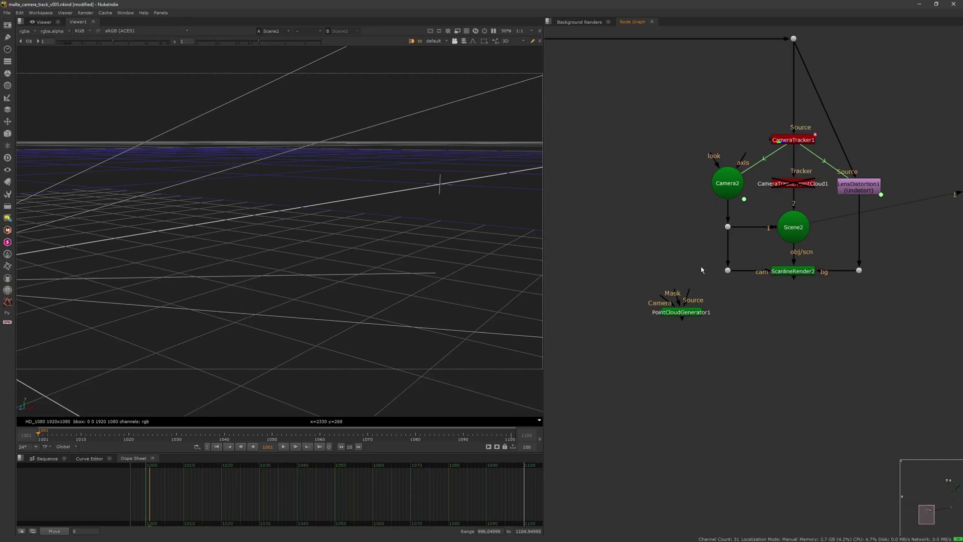
Connect the PointCloudGenerator's Camera input to the lower dot under Camera2 and align the node with it.
{"action": "middle_click_drag", "start_coordinate": [702, 270], "coordinate": [741, 274]}
{"action": "left_click_drag", "start_coordinate": [725, 308], "coordinate": [743, 285]}
{"action": "left_click_drag", "start_coordinate": [670, 296], "coordinate": [768, 274]}
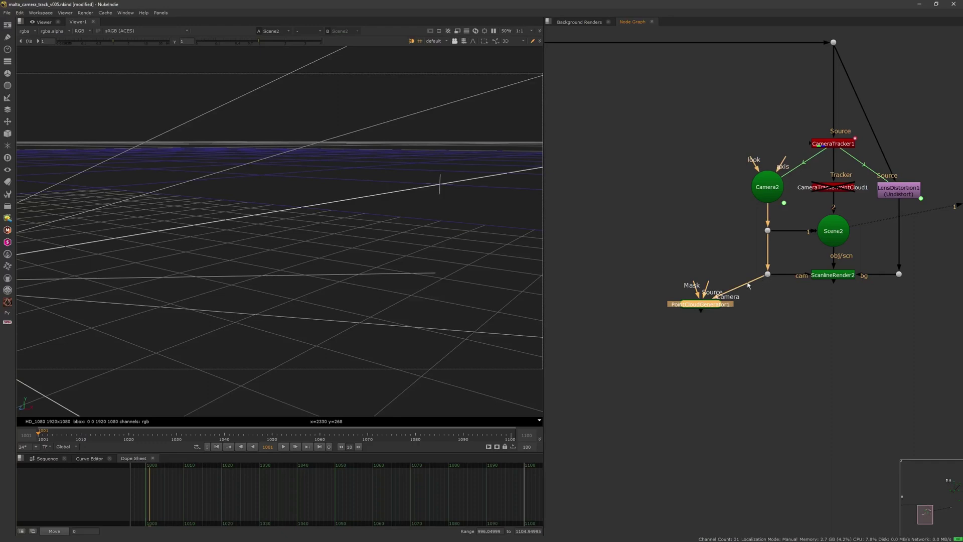
{"action": "left_click_drag", "start_coordinate": [718, 307], "coordinate": [696, 283]}
Insert a dot in the footage connection above the PointCloudGenerator, connect its Source input there, and align the node.
{"action": "middle_click_drag", "start_coordinate": [703, 221], "coordinate": [714, 276]}
{"action": "scroll", "coordinate": [719, 279], "scroll_direction": "down", "scroll_amount": 2}
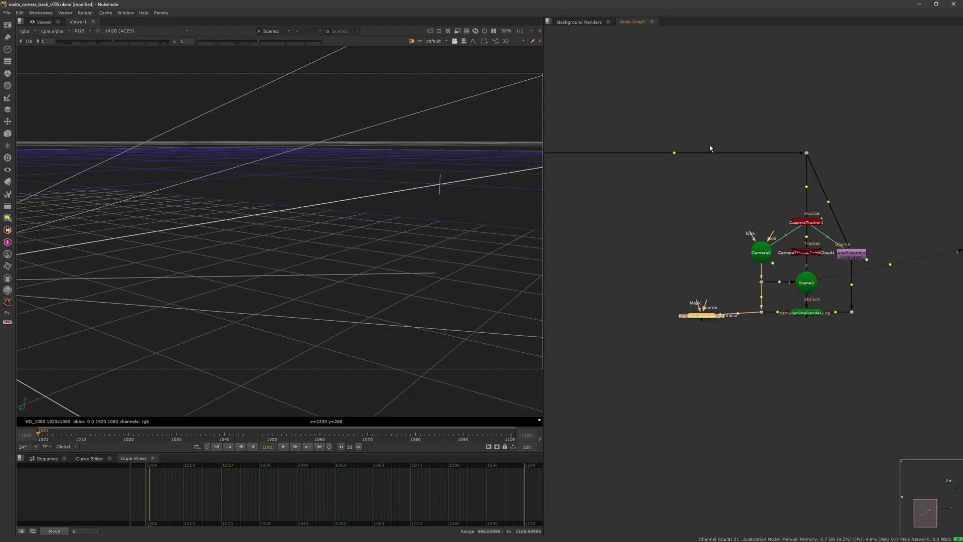
{"action": "middle_click_drag", "start_coordinate": [709, 149], "coordinate": [711, 153]}
{"action": "left_click_drag", "start_coordinate": [675, 157], "coordinate": [697, 156], "text": "ctrl"}
{"action": "left_click_drag", "start_coordinate": [711, 310], "coordinate": [697, 156]}
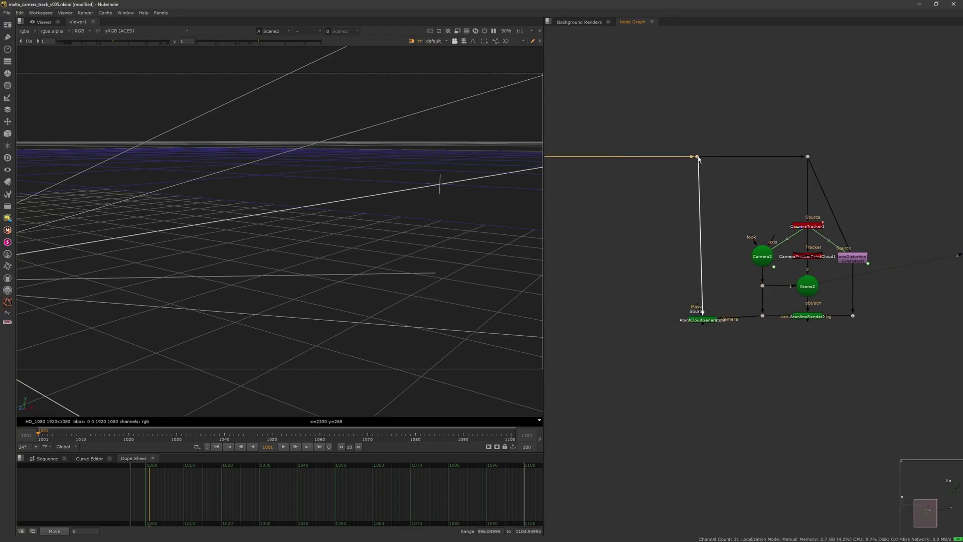
{"action": "left_click_drag", "start_coordinate": [711, 321], "coordinate": [707, 318]}
View the PointCloudGenerator node in the viewer and open its properties.
{"action": "key", "text": "1"}
{"action": "double_click", "coordinate": [706, 318]}
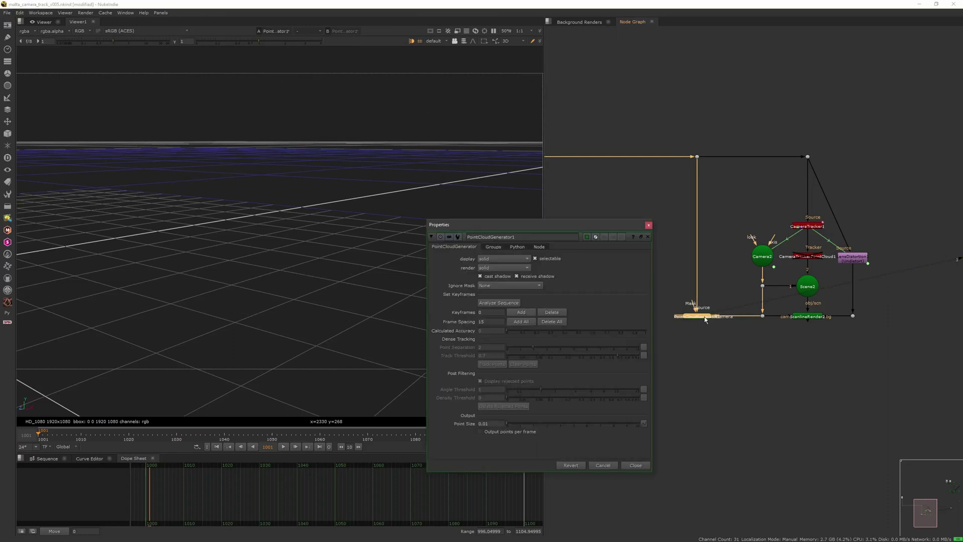
{"action": "key", "text": "Tab"}
{"action": "key", "text": "Tab"}
{"action": "left_click_drag", "start_coordinate": [293, 382], "coordinate": [330, 321], "text": "ctrl"}
View the Scene2 and ScanlineRender2 nodes to examine the 3D scene with the tracker point cloud disabled.
{"action": "left_click", "coordinate": [806, 287]}
{"action": "key", "text": "1"}
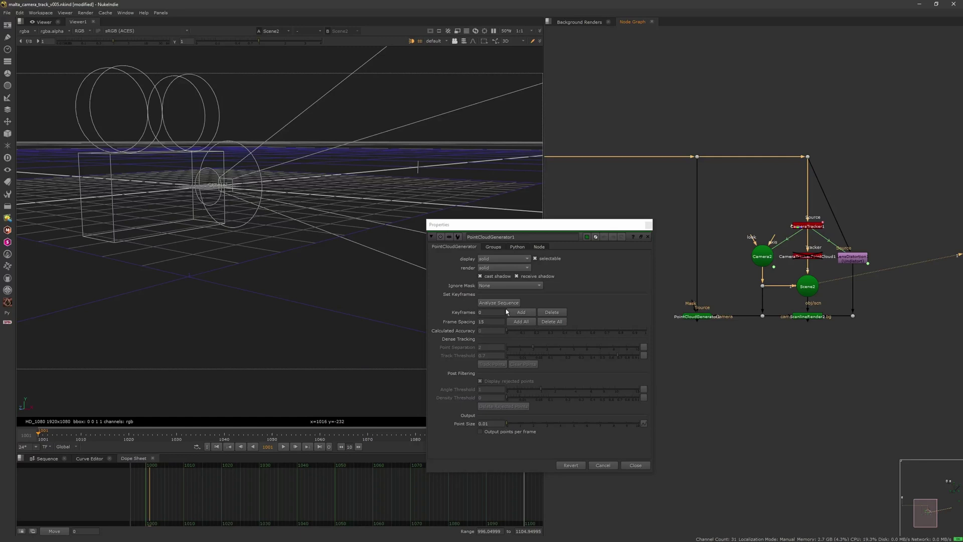
{"action": "scroll", "coordinate": [341, 281], "scroll_direction": "down", "scroll_amount": 3}
{"action": "left_click_drag", "start_coordinate": [342, 241], "coordinate": [296, 301], "text": "alt"}
{"action": "left_click", "coordinate": [814, 320]}
{"action": "key", "text": "1"}
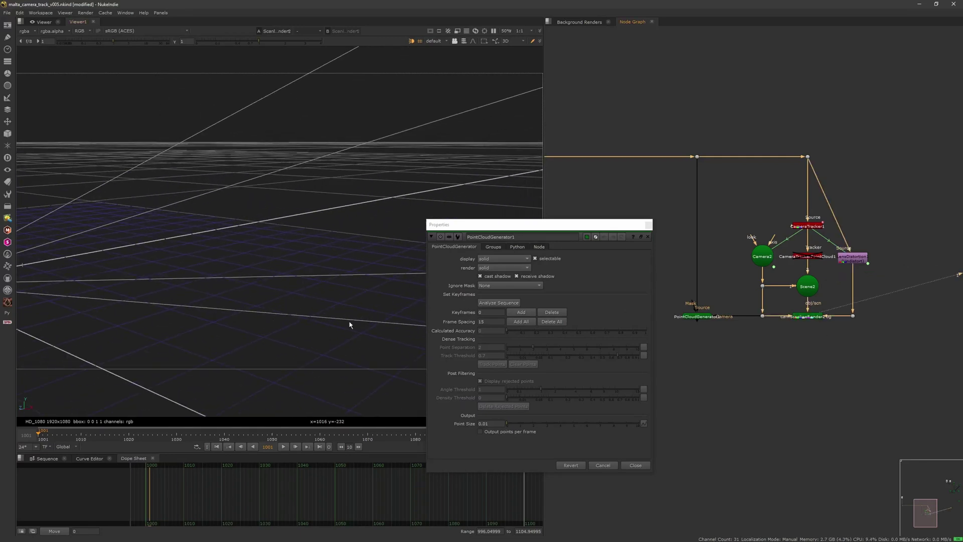
Analyze the sequence in the PointCloudGenerator to set its keyframes.
{"action": "left_click_drag", "start_coordinate": [350, 324], "coordinate": [378, 322], "text": "alt"}
{"action": "left_click", "coordinate": [510, 302]}
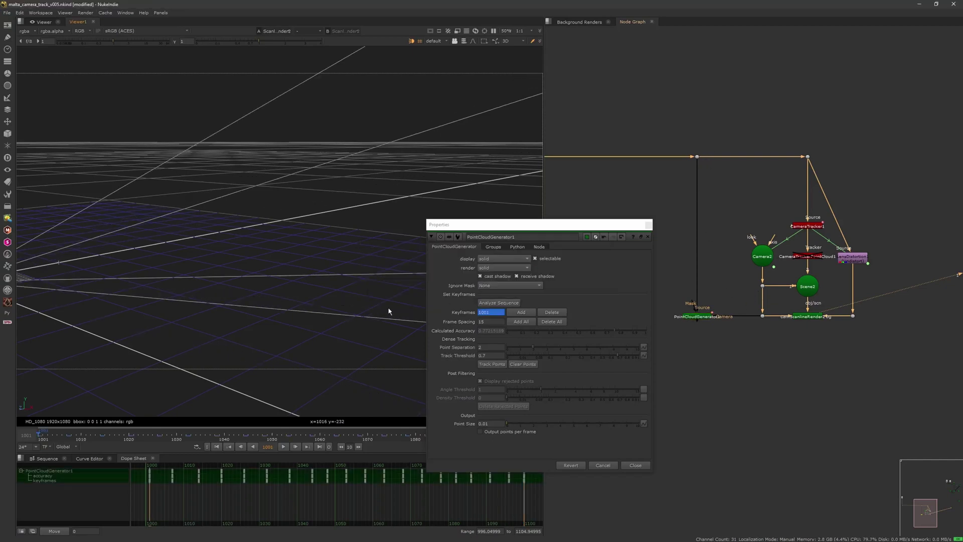
Set the PointCloudGenerator's frame spacing to 5 and track the dense points with the source footage in view.
{"action": "key", "text": "Tab"}
{"action": "key", "text": "1"}
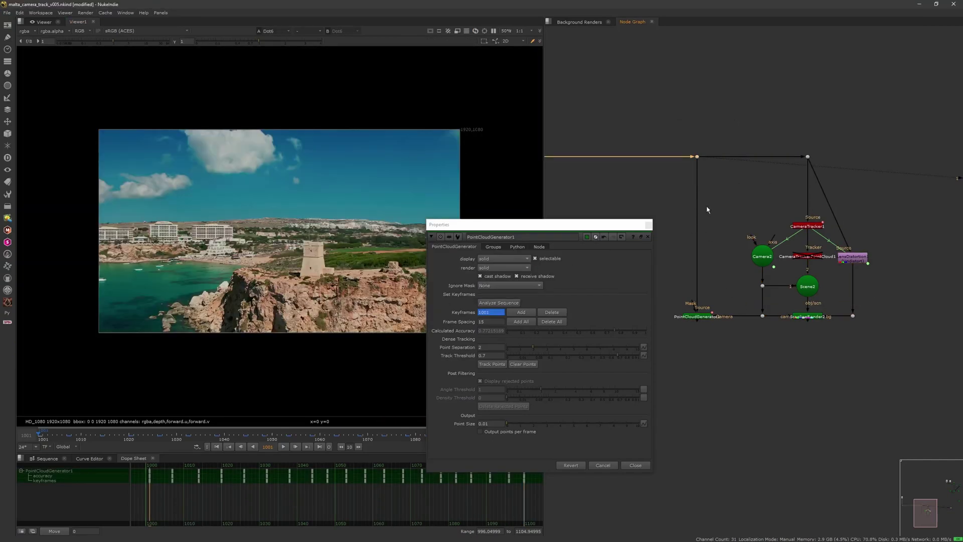
{"action": "left_click_drag", "start_coordinate": [502, 224], "coordinate": [544, 191]}
{"action": "left_click", "coordinate": [533, 288]}
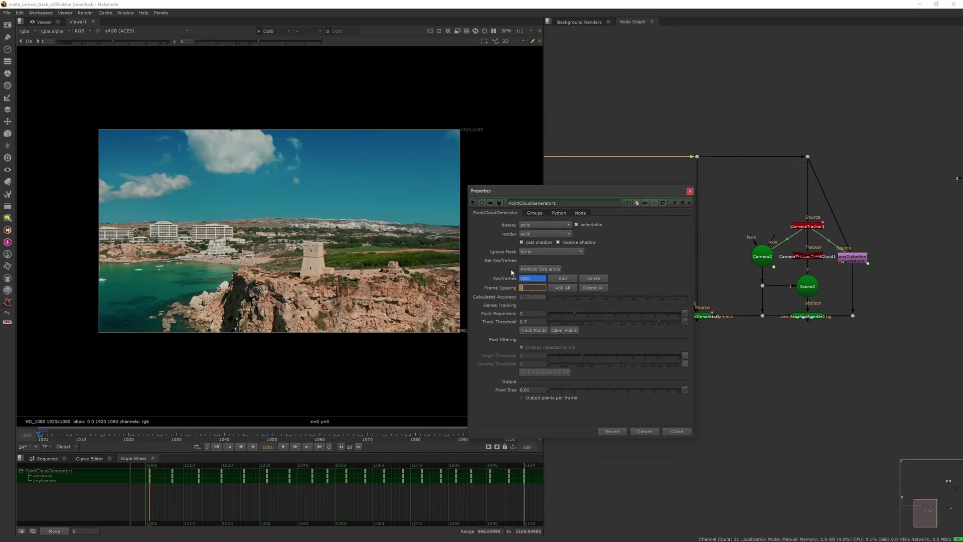
{"action": "left_click", "coordinate": [539, 330]}
{"action": "left_click", "coordinate": [475, 280]}
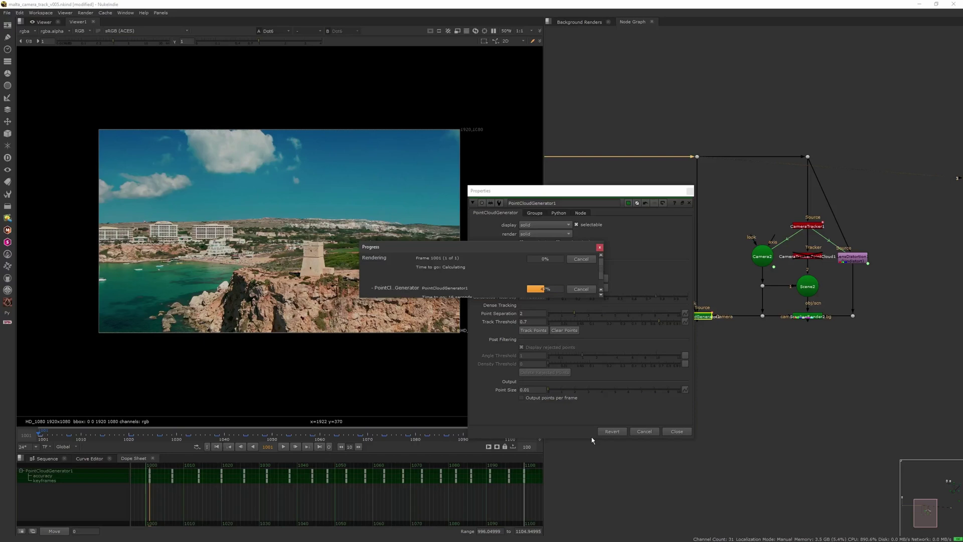
{"action": "left_click", "coordinate": [603, 296]}
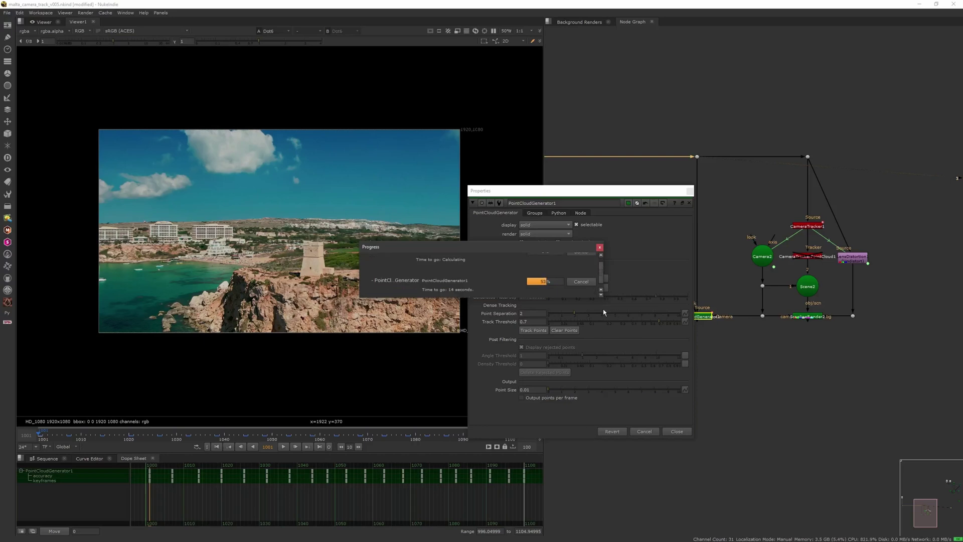
{"action": "left_click_drag", "start_coordinate": [603, 300], "coordinate": [608, 313]}
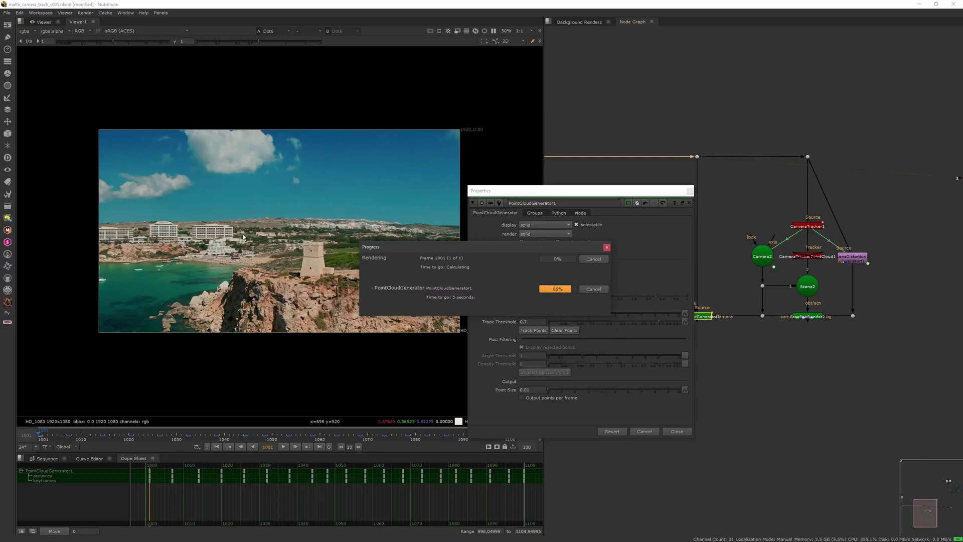
View the PointCloudGenerator node and examine the tracked dense point cloud up close in 3D.
{"action": "middle_click_drag", "start_coordinate": [781, 248], "coordinate": [846, 213]}
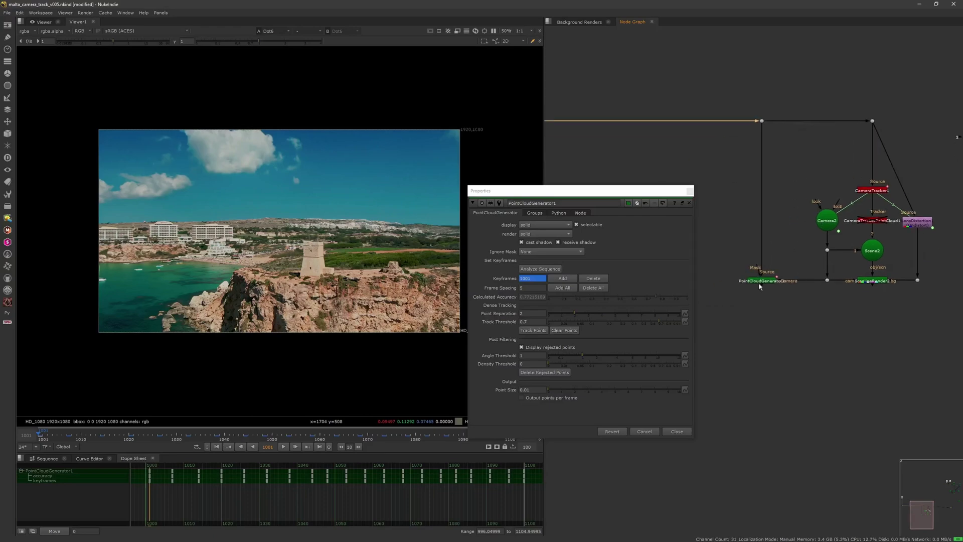
{"action": "left_click", "coordinate": [761, 282]}
{"action": "key", "text": "1"}
{"action": "left_click", "coordinate": [366, 323]}
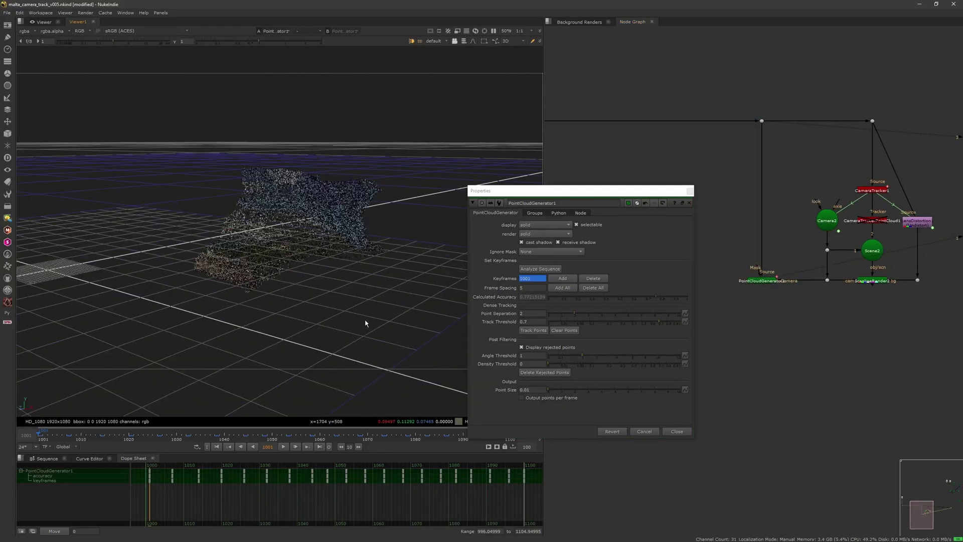
{"action": "scroll", "coordinate": [378, 295], "scroll_direction": "up", "scroll_amount": 4}
{"action": "left_click_drag", "start_coordinate": [366, 316], "coordinate": [437, 289], "text": "ctrl"}
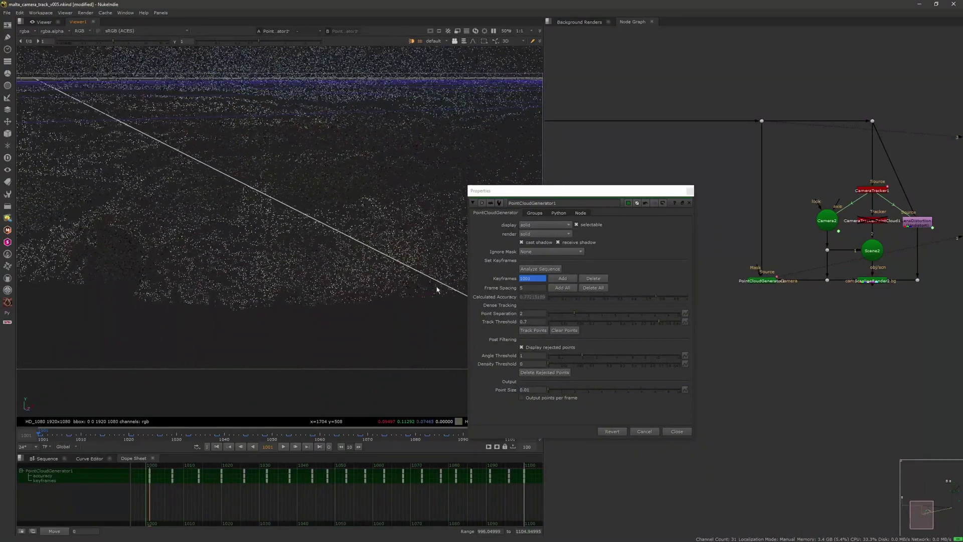
Show the PointCloudGenerator's Groups settings and set the 3D viewer to vertex selection.
{"action": "left_click_drag", "start_coordinate": [577, 196], "coordinate": [637, 162]}
{"action": "left_click", "coordinate": [755, 279]}
{"action": "left_click", "coordinate": [537, 195]}
{"action": "left_click", "coordinate": [330, 312]}
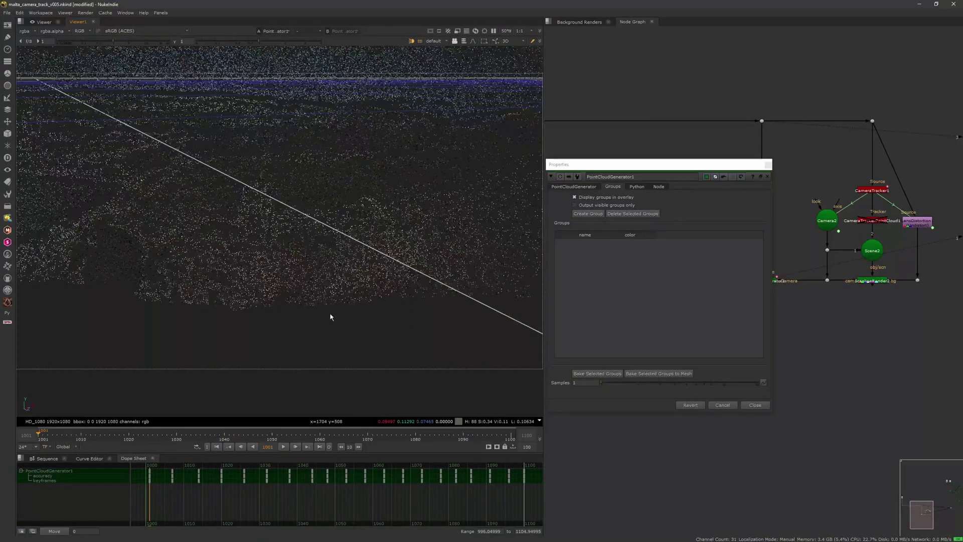
{"action": "left_click_drag", "start_coordinate": [330, 312], "coordinate": [371, 261], "text": "ctrl"}
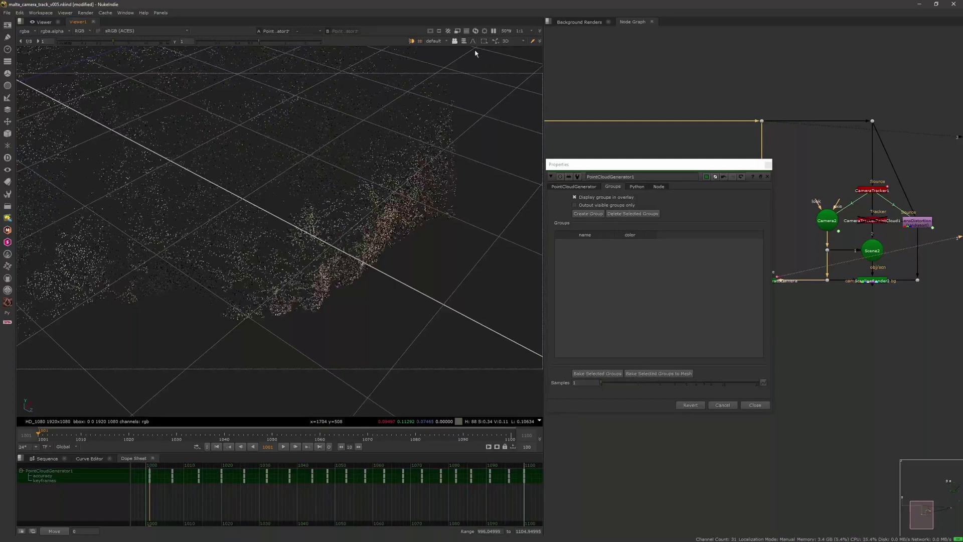
{"action": "left_click", "coordinate": [464, 42]}
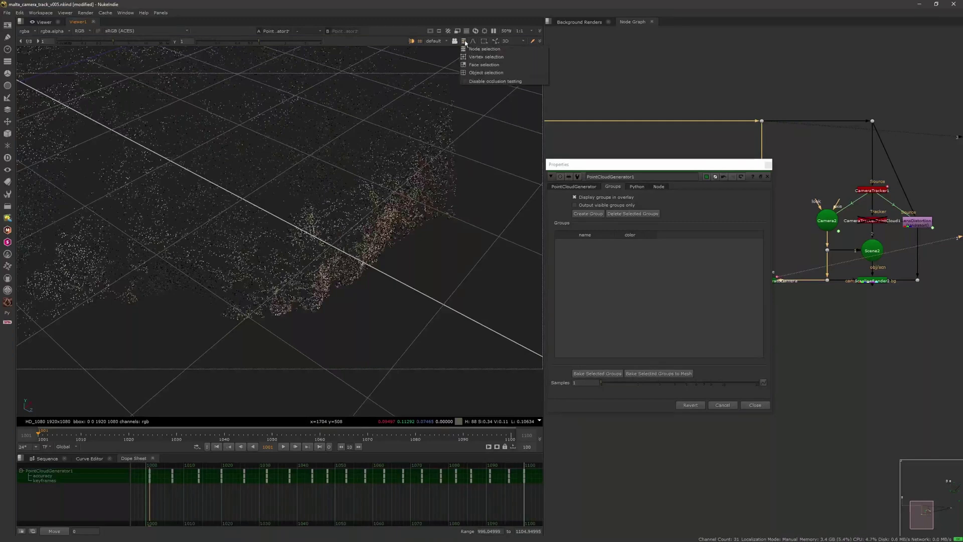
{"action": "left_click", "coordinate": [484, 56]}
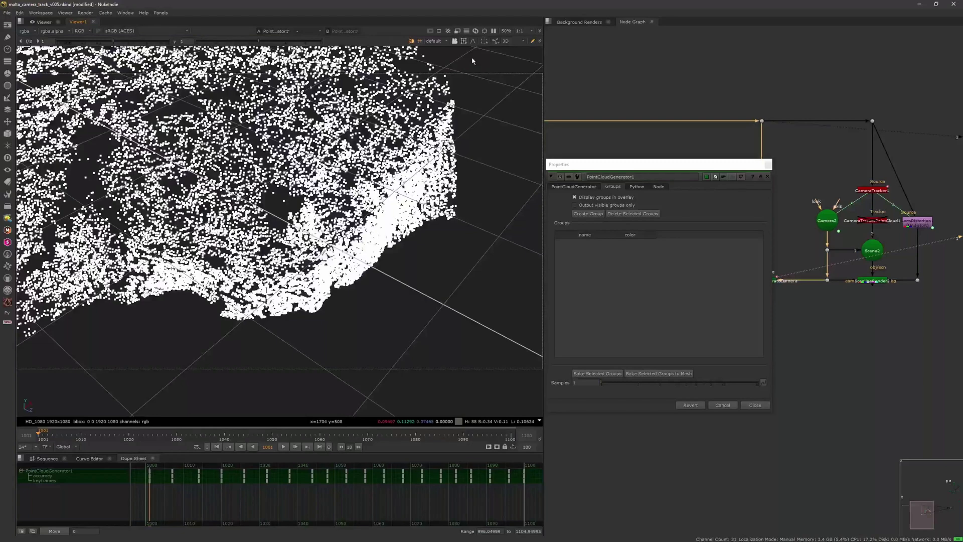
Try selecting the cloud's vertices with rectangular selections around the front of the cliff.
{"action": "scroll", "coordinate": [398, 249], "scroll_direction": "down", "scroll_amount": 3}
{"action": "scroll", "coordinate": [397, 249], "scroll_direction": "up", "scroll_amount": 6}
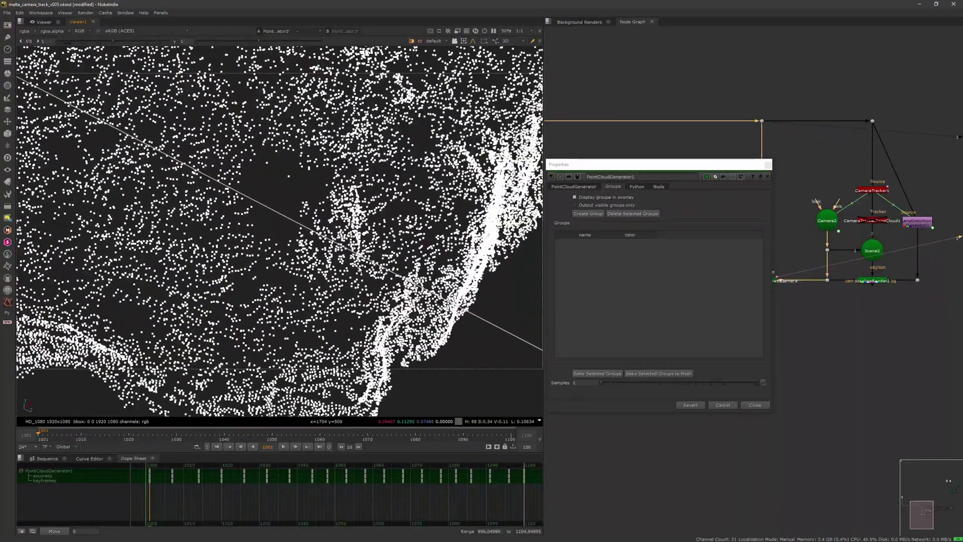
{"action": "left_click_drag", "start_coordinate": [397, 249], "coordinate": [334, 292], "text": "ctrl"}
{"action": "scroll", "coordinate": [335, 292], "scroll_direction": "down", "scroll_amount": 3}
{"action": "scroll", "coordinate": [335, 291], "scroll_direction": "down", "scroll_amount": 1}
{"action": "left_click_drag", "start_coordinate": [251, 337], "coordinate": [203, 232]}
{"action": "key", "text": "ctrl+a"}
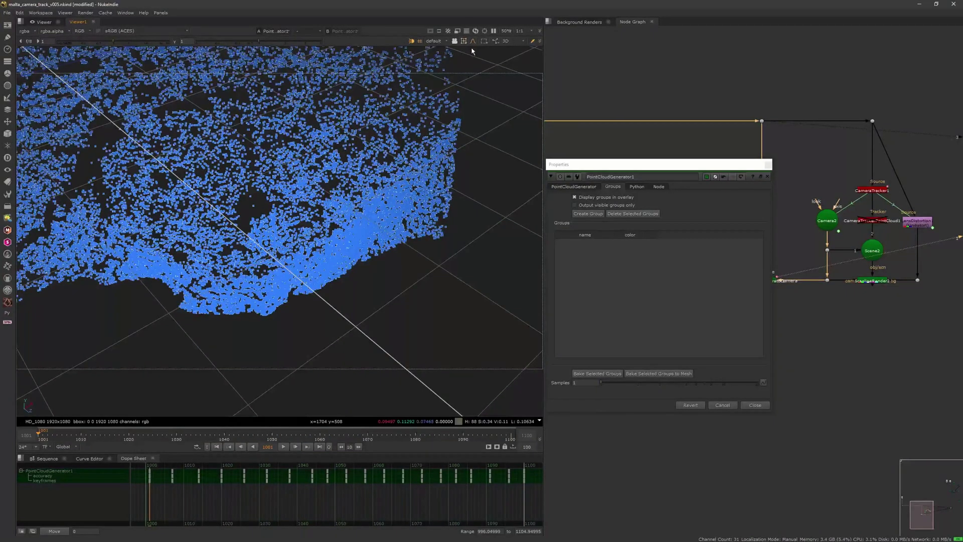
{"action": "key", "text": "ctrl+z"}
{"action": "left_click_drag", "start_coordinate": [237, 332], "coordinate": [260, 279]}
{"action": "scroll", "coordinate": [325, 199], "scroll_direction": "down", "scroll_amount": 4}
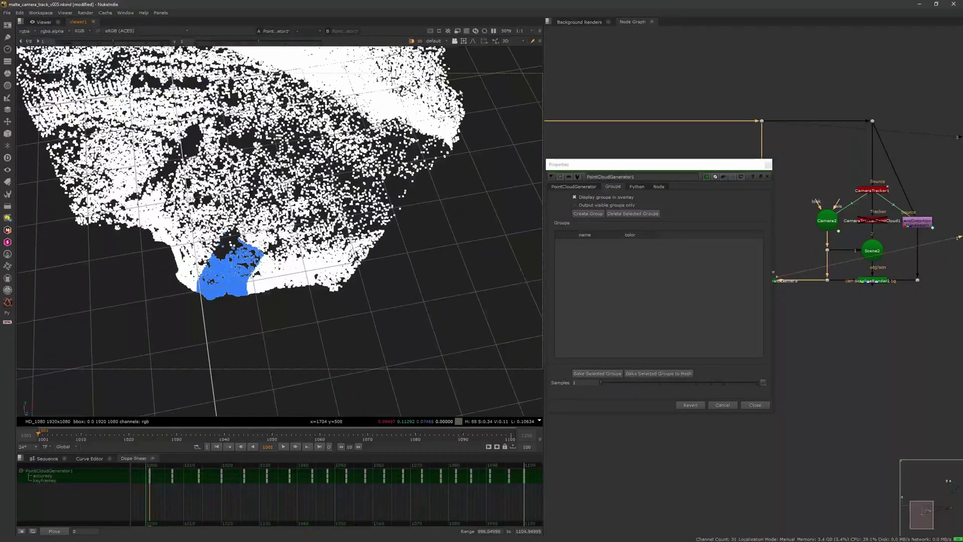
{"action": "middle_click_drag", "start_coordinate": [470, 77], "coordinate": [491, 84]}
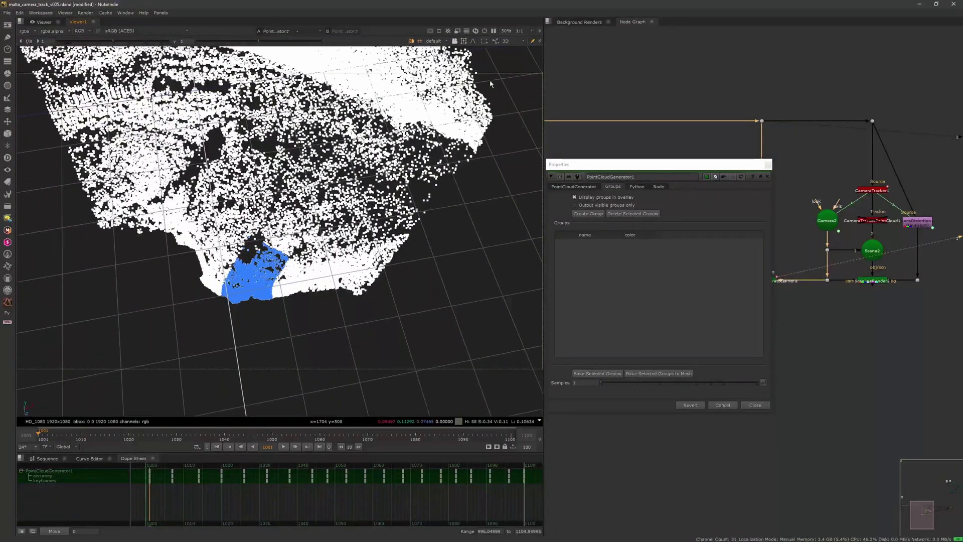
Use Lasso Selection to select the cloud points along the front cliff of the headland around the tower.
{"action": "left_click", "coordinate": [485, 41]}
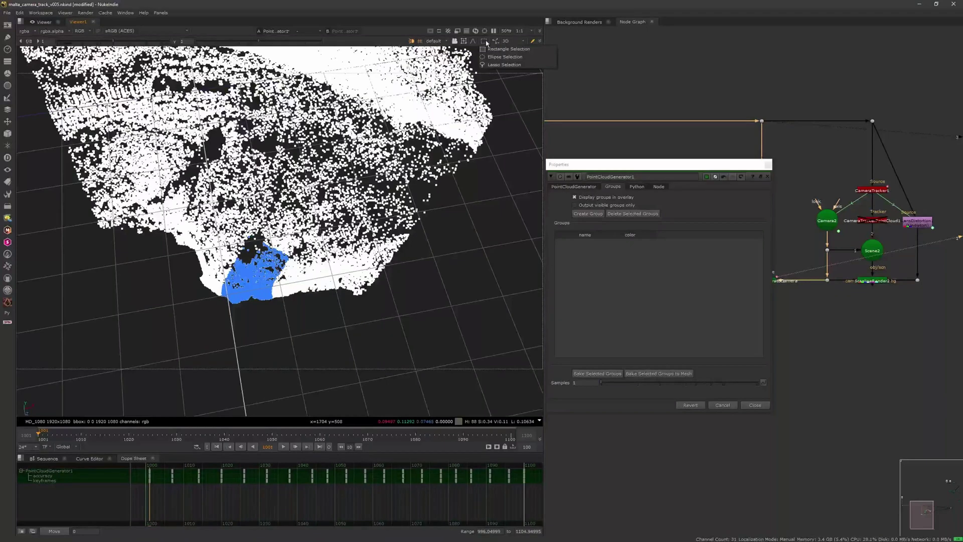
{"action": "left_click", "coordinate": [495, 64]}
{"action": "scroll", "coordinate": [274, 306], "scroll_direction": "up", "scroll_amount": 3}
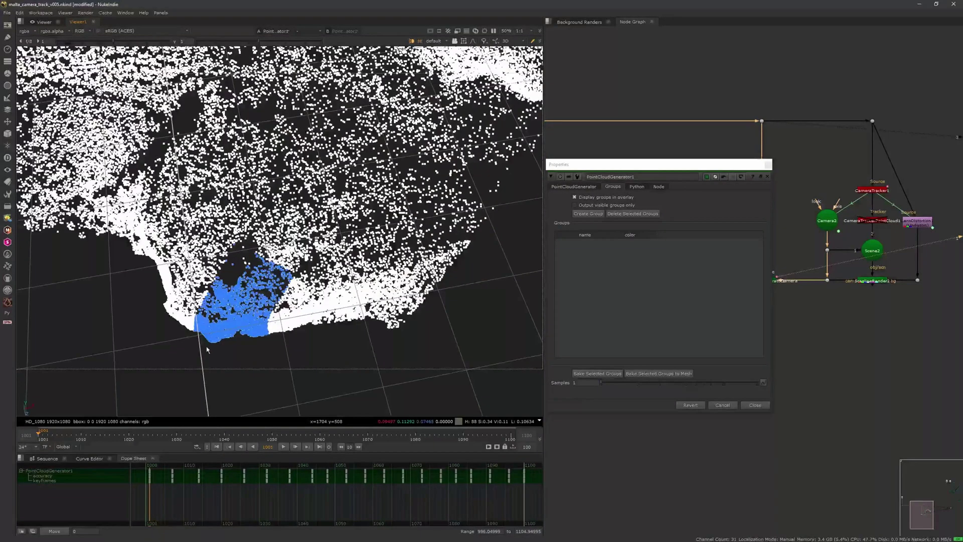
{"action": "left_click_drag", "start_coordinate": [258, 279], "coordinate": [253, 302], "text": "ctrl"}
{"action": "middle_click_drag", "start_coordinate": [242, 359], "coordinate": [247, 330]}
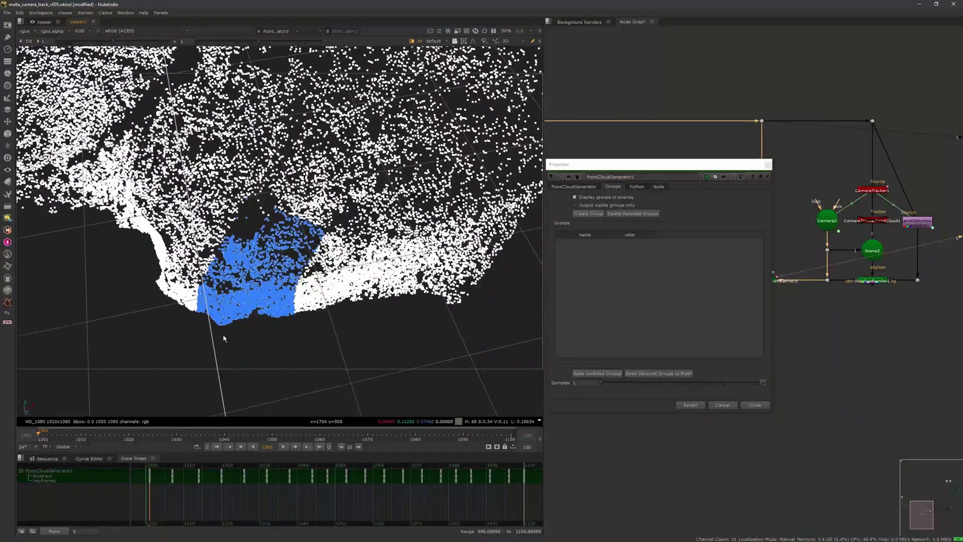
{"action": "mouse_move", "coordinate": [234, 336]}
{"action": "left_mouse_down"}
{"action": "mouse_move", "coordinate": [143, 281]}
{"action": "mouse_move", "coordinate": [252, 222]}
{"action": "mouse_move", "coordinate": [345, 249]}
{"action": "left_mouse_up"}
{"action": "left_click_drag", "start_coordinate": [271, 313], "coordinate": [370, 306]}
Create a group from the selected cliff points and bake that group to a mesh.
{"action": "left_click", "coordinate": [597, 214]}
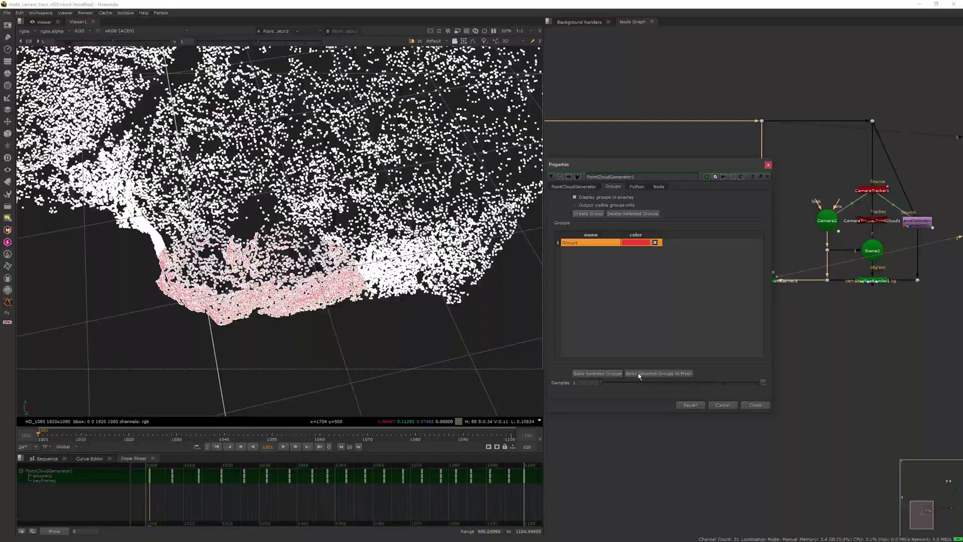
{"action": "left_click_drag", "start_coordinate": [577, 165], "coordinate": [516, 141]}
{"action": "left_click", "coordinate": [606, 350]}
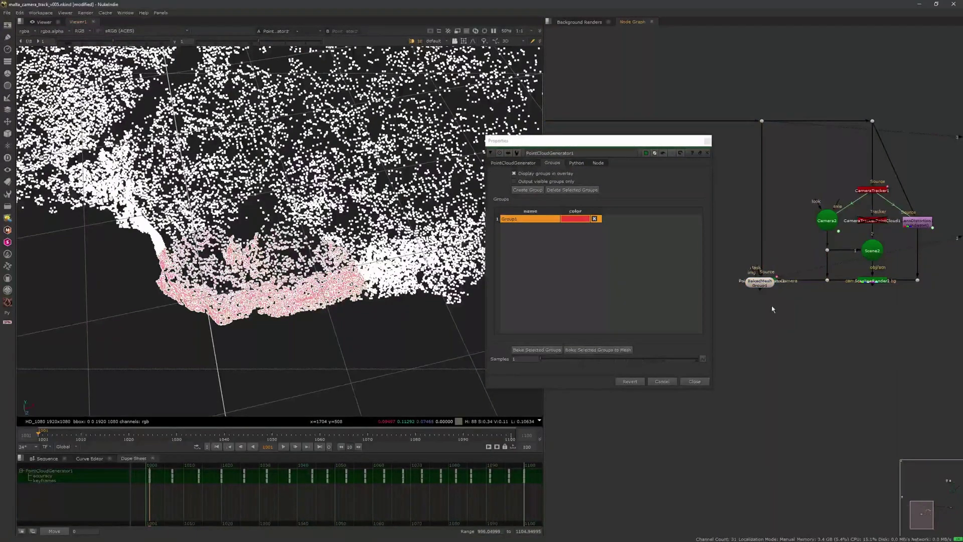
Move the BakedMesh node clear of the PointCloudGenerator, view it, and disable the PointCloudGenerator.
{"action": "left_click_drag", "start_coordinate": [766, 281], "coordinate": [793, 335]}
{"action": "key", "text": "1"}
{"action": "left_click", "coordinate": [763, 281]}
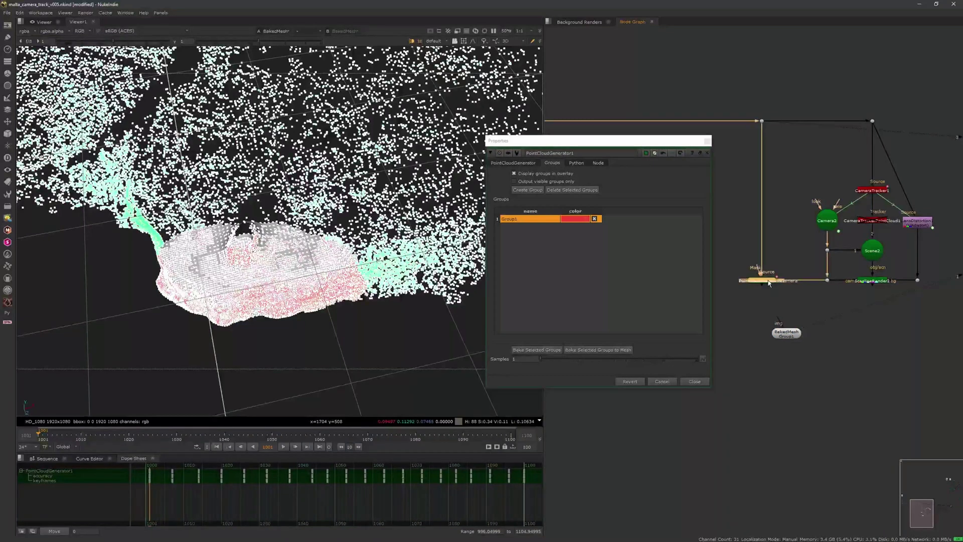
{"action": "key", "text": "d"}
{"action": "left_click", "coordinate": [786, 336]}
{"action": "left_click", "coordinate": [391, 321]}
Set the viewer to node selection, examine the shaded baked mesh, and close the PointCloudGenerator's properties.
{"action": "left_click", "coordinate": [463, 42]}
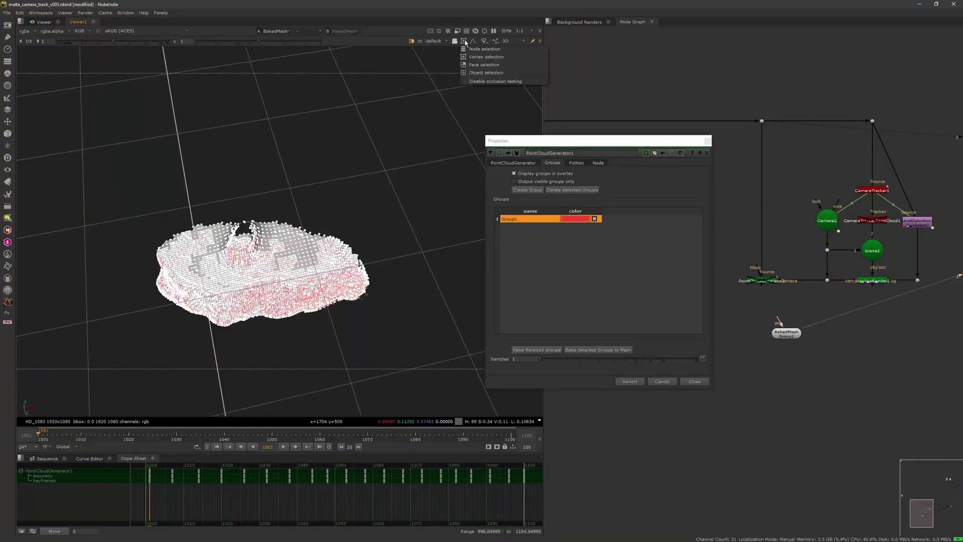
{"action": "left_click", "coordinate": [477, 49]}
{"action": "scroll", "coordinate": [400, 236], "scroll_direction": "up", "scroll_amount": 5}
{"action": "mouse_move", "coordinate": [400, 237]}
{"action": "left_mouse_down", "text": "ctrl"}
{"action": "mouse_move", "coordinate": [361, 222]}
{"action": "mouse_move", "coordinate": [362, 239]}
{"action": "mouse_move", "coordinate": [414, 210]}
{"action": "left_mouse_up", "text": "ctrl"}
{"action": "scroll", "coordinate": [349, 234], "scroll_direction": "down", "scroll_amount": 5}
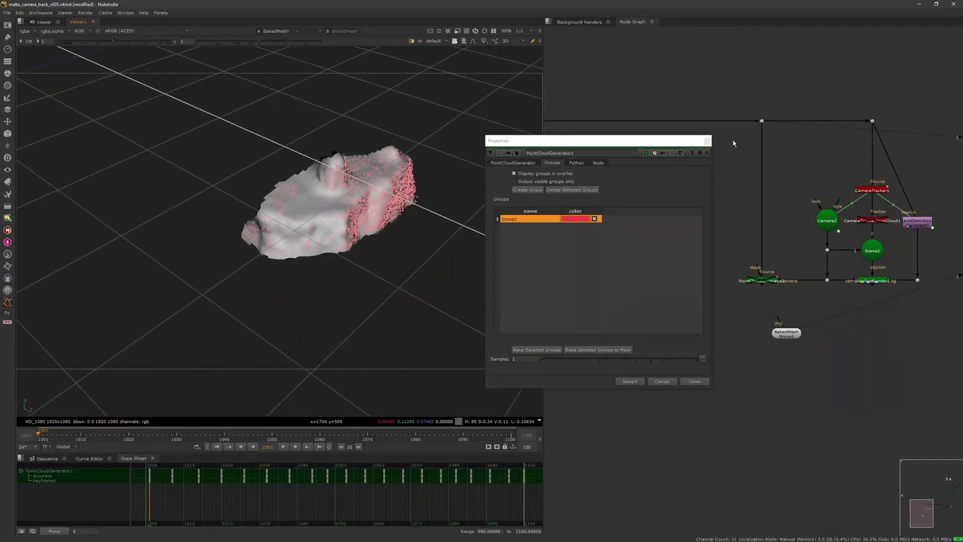
{"action": "left_click", "coordinate": [707, 142]}
Move the BakedMesh node away from the camera tracking nodes to clear space in the node graph.
{"action": "middle_click_drag", "start_coordinate": [798, 297], "coordinate": [743, 249]}
{"action": "scroll", "coordinate": [774, 285], "scroll_direction": "up", "scroll_amount": 3}
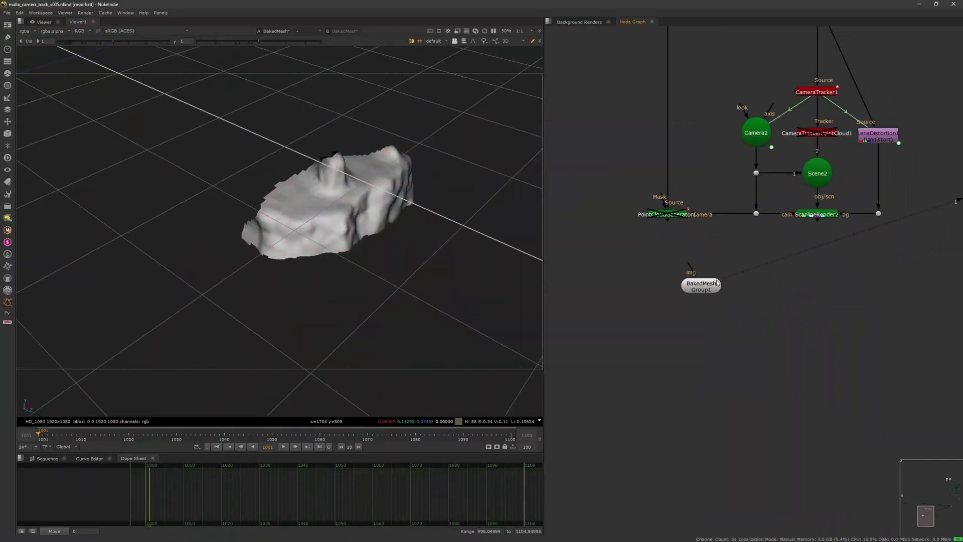
{"action": "left_click", "coordinate": [717, 284]}
{"action": "scroll", "coordinate": [723, 291], "scroll_direction": "down", "scroll_amount": 5}
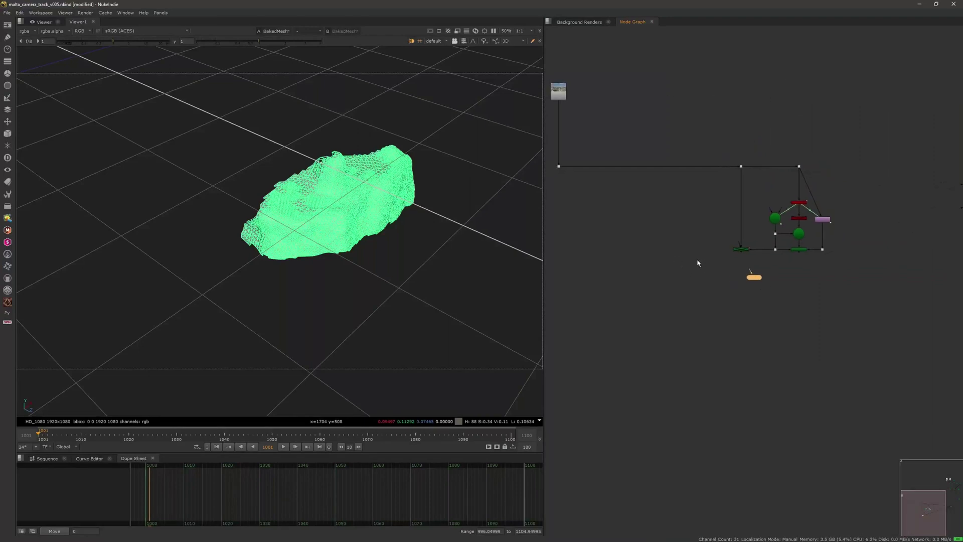
{"action": "scroll", "coordinate": [697, 281], "scroll_direction": "up", "scroll_amount": 2}
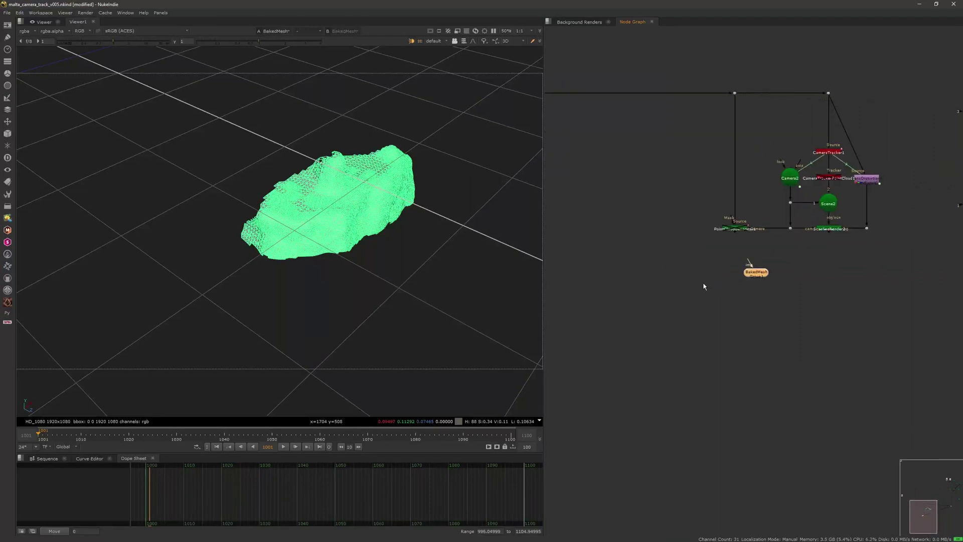
{"action": "left_click_drag", "start_coordinate": [773, 281], "coordinate": [652, 283]}
Move Scene2, ScanlineRender2, the PointCloudGenerator and their dots well below the camera nodes, and place BakedMesh beyond the LensDistortion branch.
{"action": "left_click", "coordinate": [822, 222]}
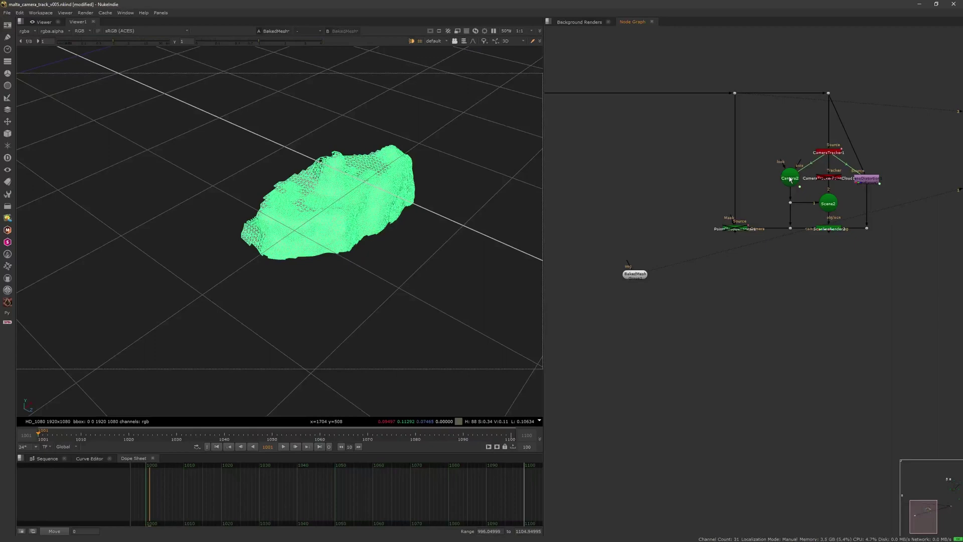
{"action": "left_click", "coordinate": [790, 179]}
{"action": "middle_click_drag", "start_coordinate": [828, 252], "coordinate": [793, 248]}
{"action": "left_click", "coordinate": [758, 278]}
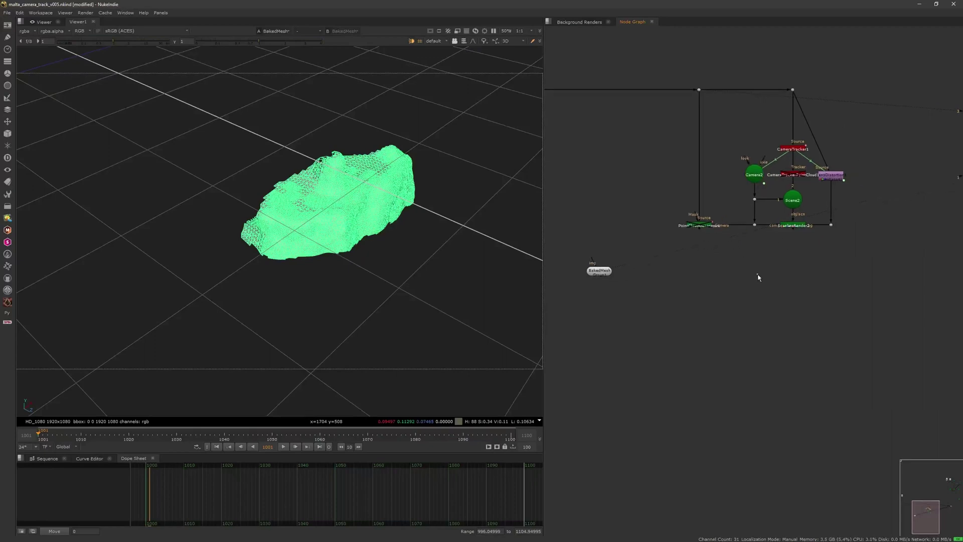
{"action": "left_click", "coordinate": [794, 205]}
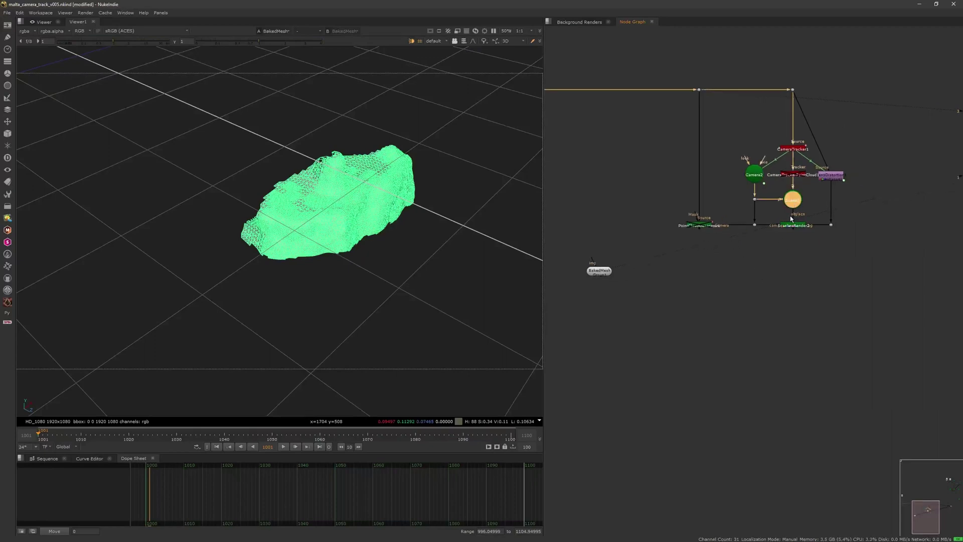
{"action": "left_click", "coordinate": [703, 255]}
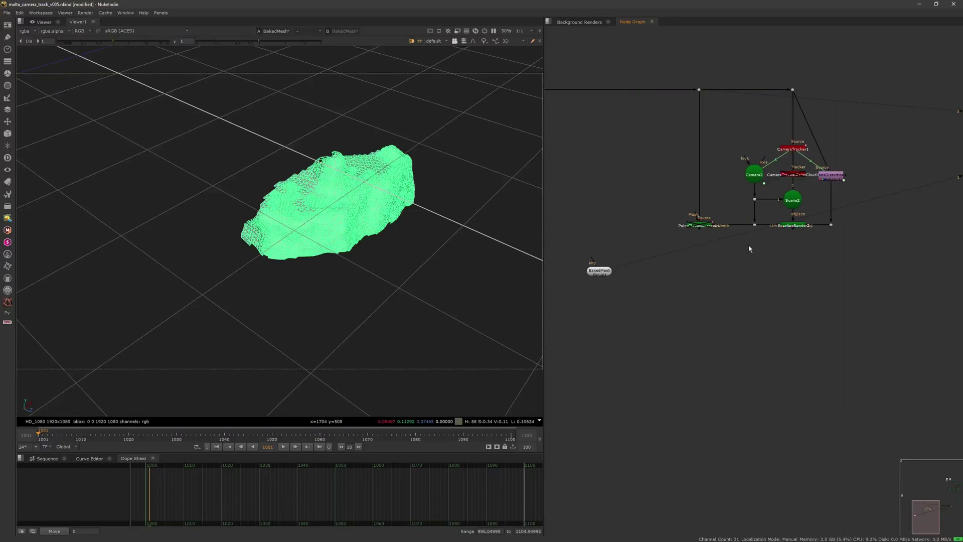
{"action": "left_click_drag", "start_coordinate": [725, 262], "coordinate": [856, 193]}
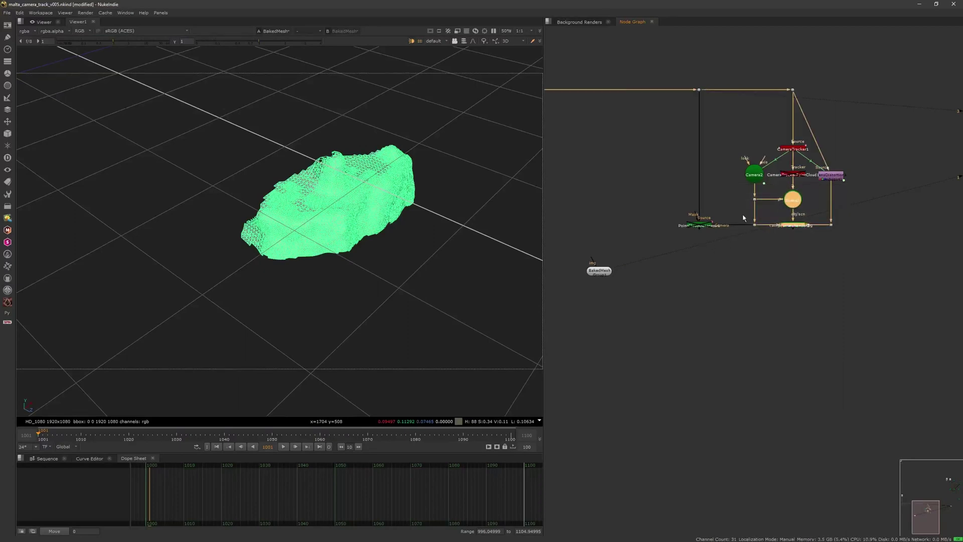
{"action": "left_click_drag", "start_coordinate": [655, 258], "coordinate": [856, 198]}
{"action": "left_click_drag", "start_coordinate": [797, 205], "coordinate": [796, 422]}
{"action": "left_click", "coordinate": [809, 396]}
{"action": "left_click_drag", "start_coordinate": [606, 274], "coordinate": [896, 344]}
{"action": "middle_click_drag", "start_coordinate": [840, 348], "coordinate": [761, 248]}
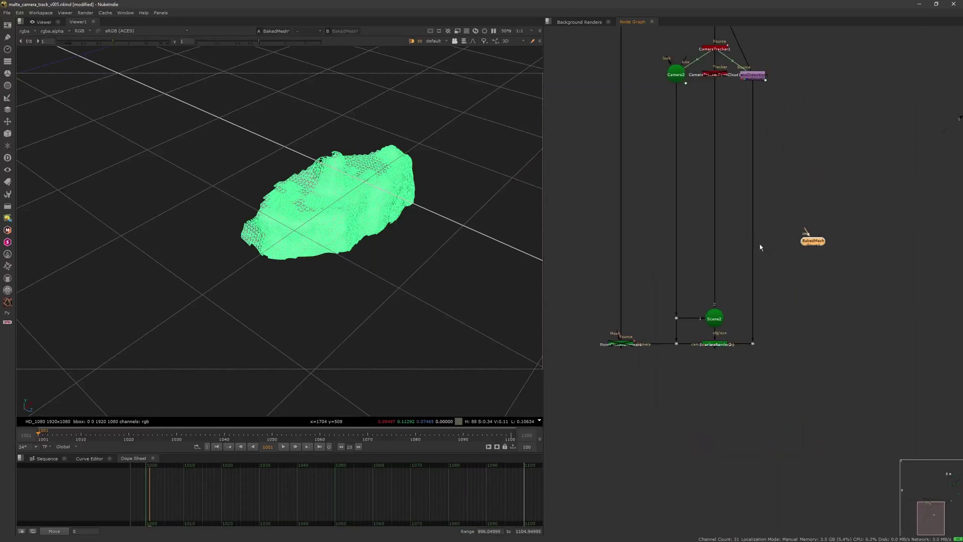
View Scene2, connect the BakedMesh node to it as an additional input, and place the mesh node level with it.
{"action": "scroll", "coordinate": [800, 236], "scroll_direction": "up", "scroll_amount": 3}
{"action": "left_click", "coordinate": [677, 354]}
{"action": "key", "text": "1"}
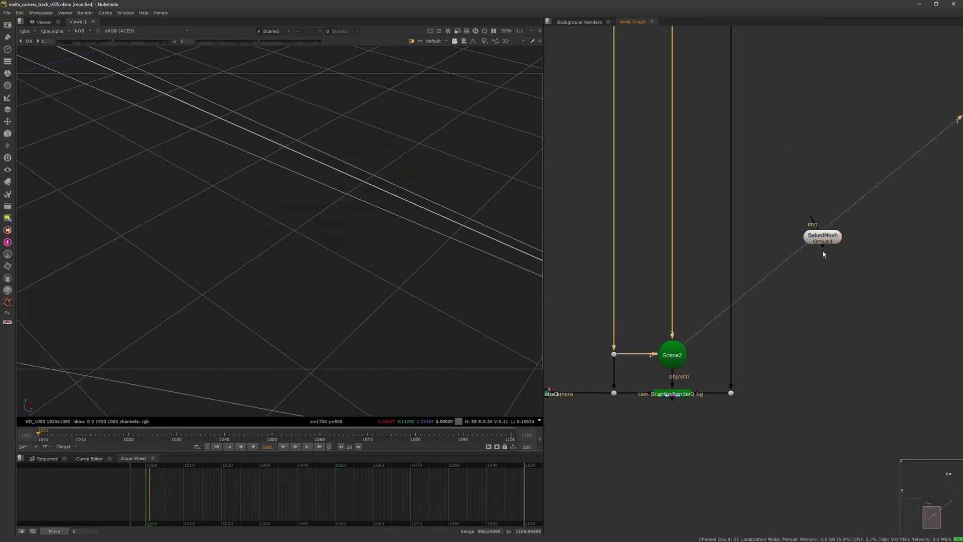
{"action": "left_click_drag", "start_coordinate": [823, 249], "coordinate": [826, 358]}
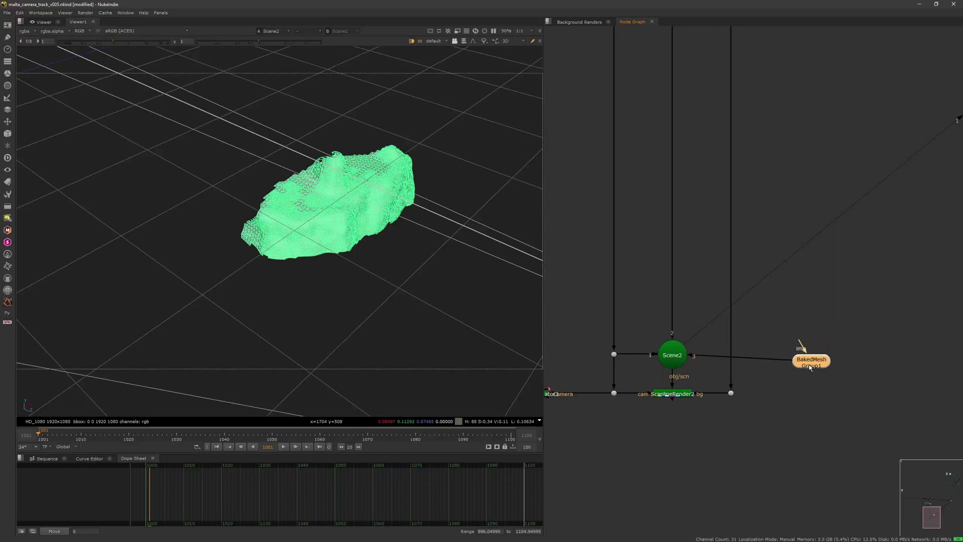
Move BakedMesh up between the camera nodes and Scene2, detach it from the scene, and add a Project3D node below it.
{"action": "left_click_drag", "start_coordinate": [810, 368], "coordinate": [802, 212]}
{"action": "scroll", "coordinate": [798, 261], "scroll_direction": "down", "scroll_amount": 4}
{"action": "key", "text": "Tab"}
{"action": "type", "text": "proje"}
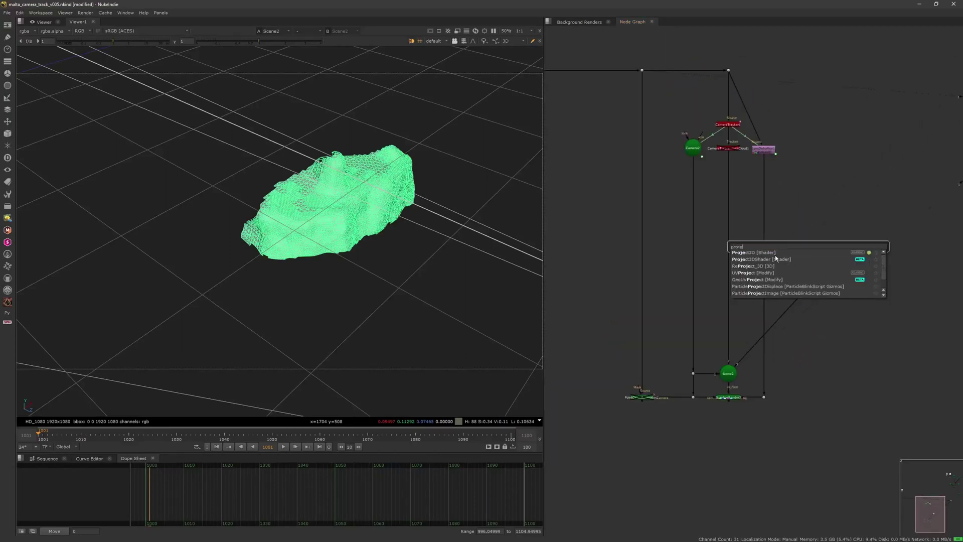
{"action": "key", "text": "Return"}
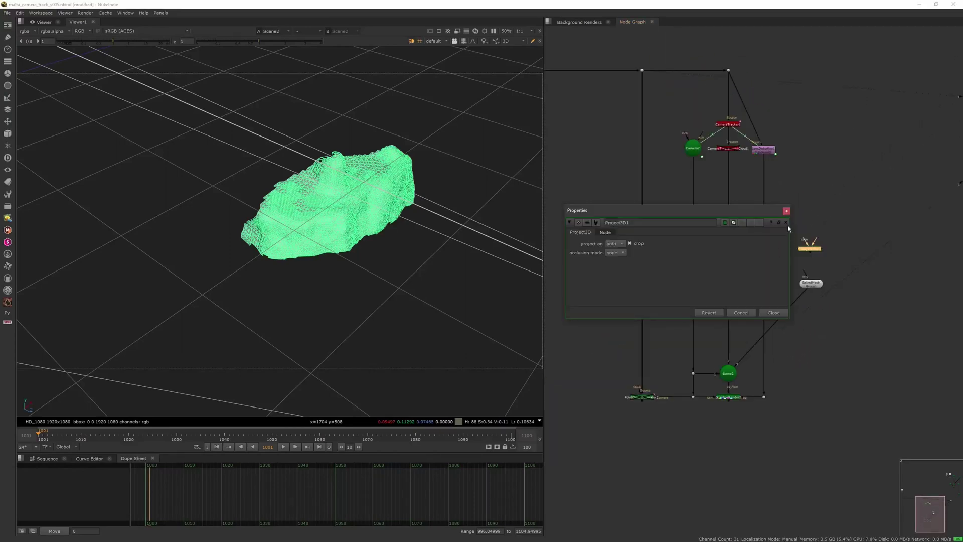
{"action": "left_click", "coordinate": [785, 210]}
{"action": "mouse_move", "coordinate": [806, 290]}
{"action": "left_mouse_down"}
{"action": "mouse_move", "coordinate": [821, 265]}
{"action": "mouse_move", "coordinate": [807, 294]}
{"action": "left_mouse_up"}
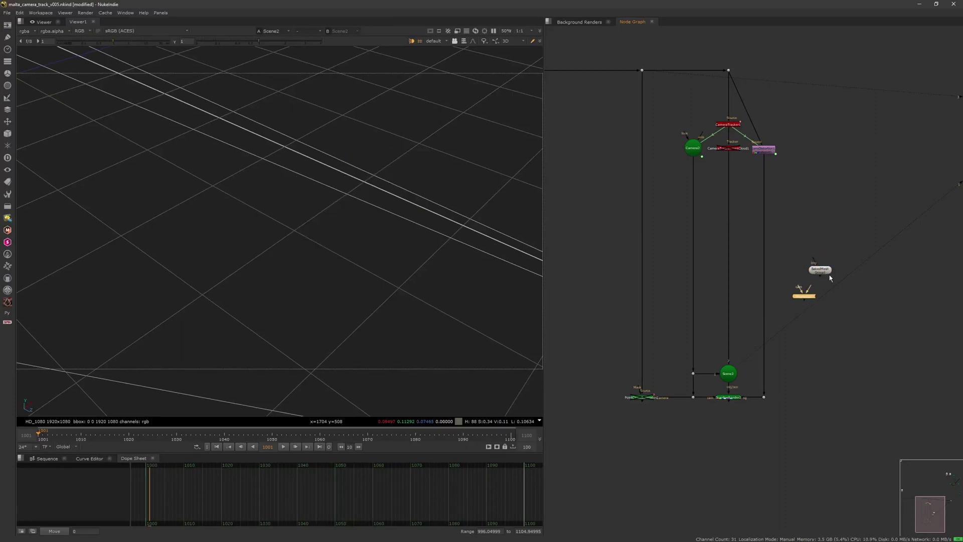
Add an ApplyMaterial node with Project3D as its material input and place it just below the projection node.
{"action": "key", "text": "Tab"}
{"action": "type", "text": "app"}
{"action": "key", "text": "Return"}
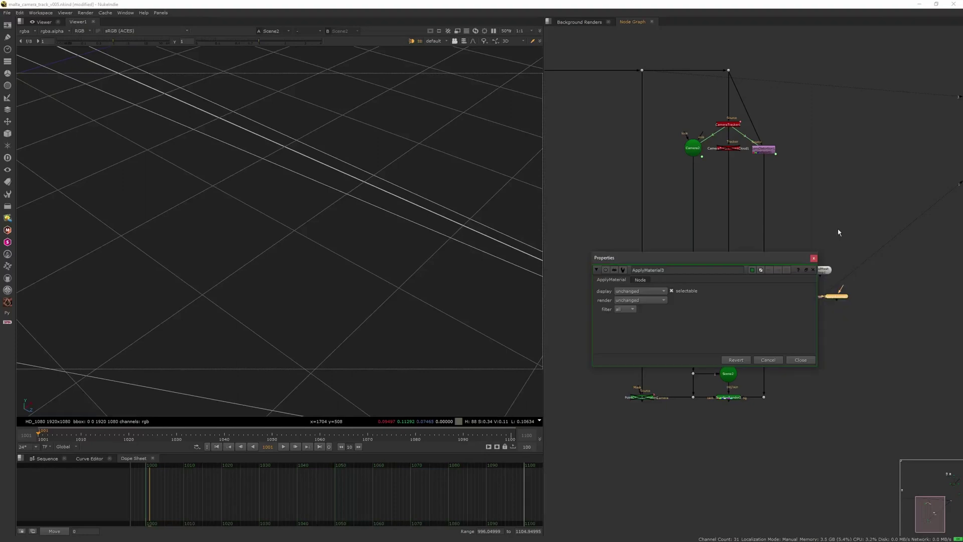
{"action": "left_click", "coordinate": [813, 258]}
{"action": "left_click_drag", "start_coordinate": [835, 297], "coordinate": [831, 317]}
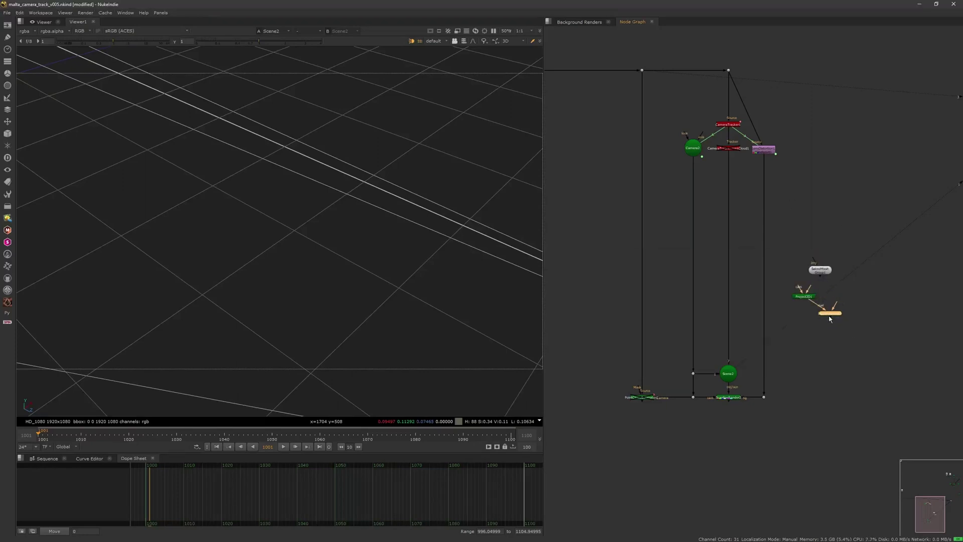
Insert a dot in Camera2's output line and connect Project3D's cam input to it.
{"action": "scroll", "coordinate": [814, 316], "scroll_direction": "up", "scroll_amount": 2}
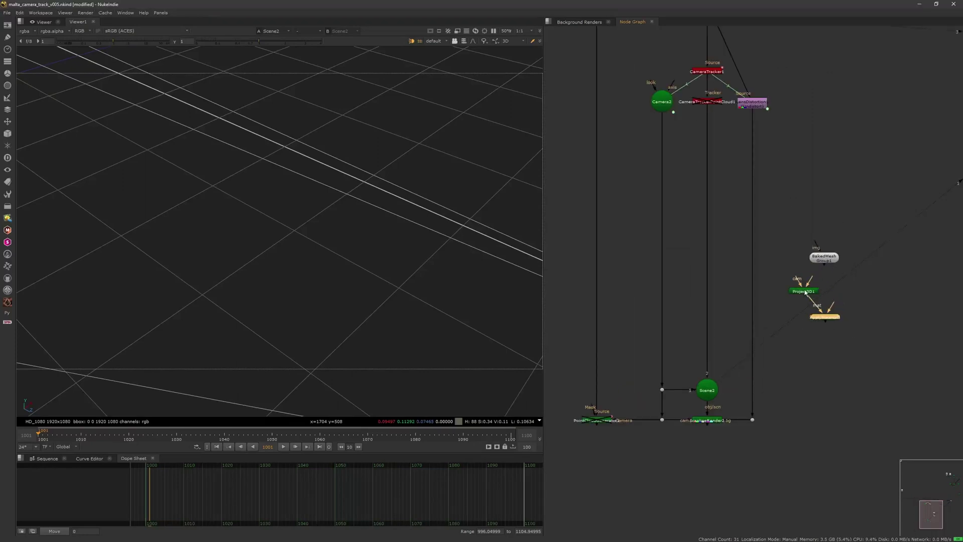
{"action": "left_click", "coordinate": [662, 252], "text": "ctrl"}
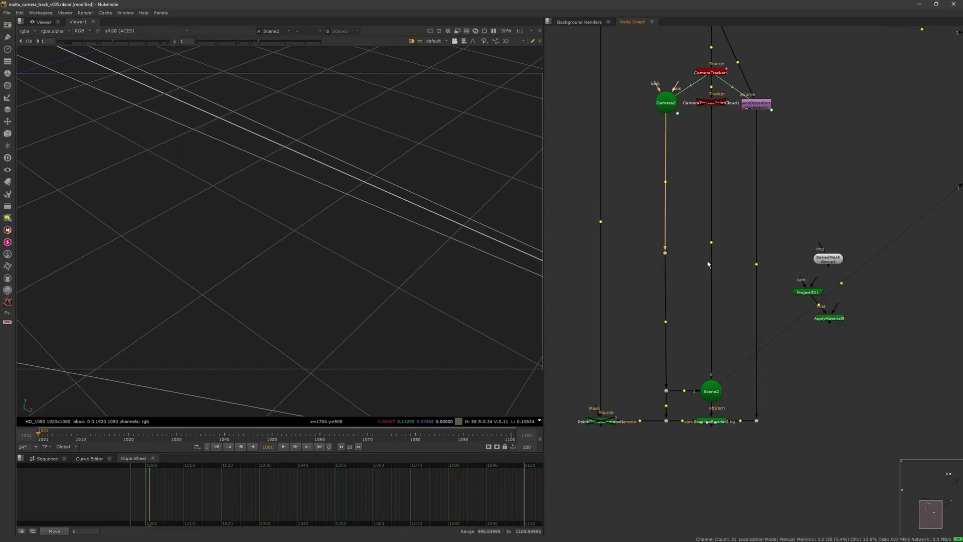
{"action": "left_click_drag", "start_coordinate": [795, 282], "coordinate": [671, 268]}
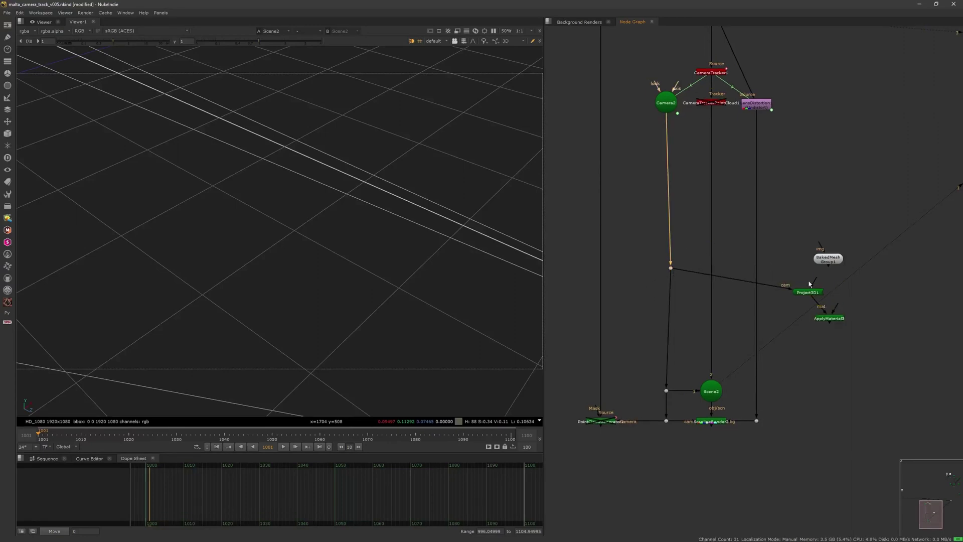
{"action": "scroll", "coordinate": [677, 275], "scroll_direction": "down", "scroll_amount": 2}
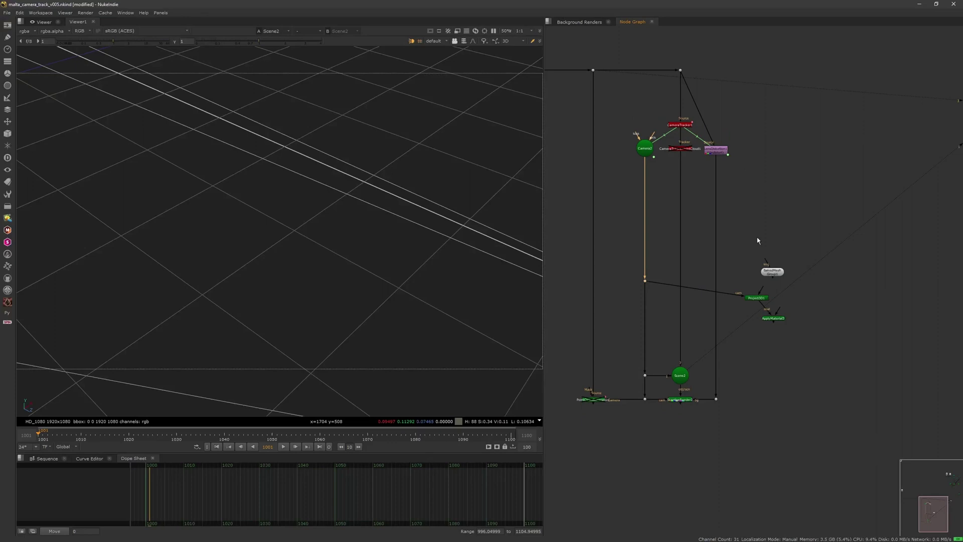
Extend the source footage line with a new dot above Project3D, connect it to the projection's image input, and move BakedMesh higher.
{"action": "key", "text": "space"}
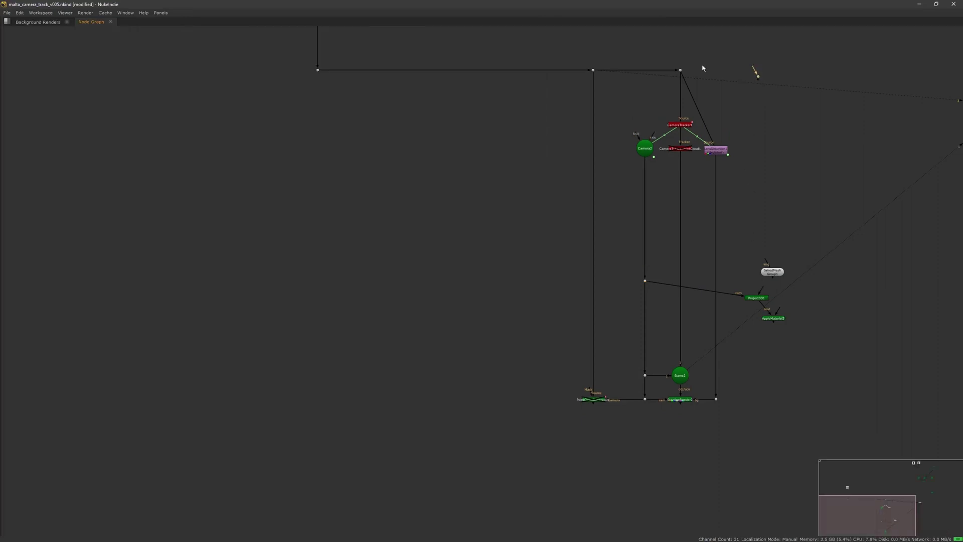
{"action": "left_click_drag", "start_coordinate": [798, 60], "coordinate": [742, 104]}
{"action": "left_click_drag", "start_coordinate": [718, 46], "coordinate": [684, 87]}
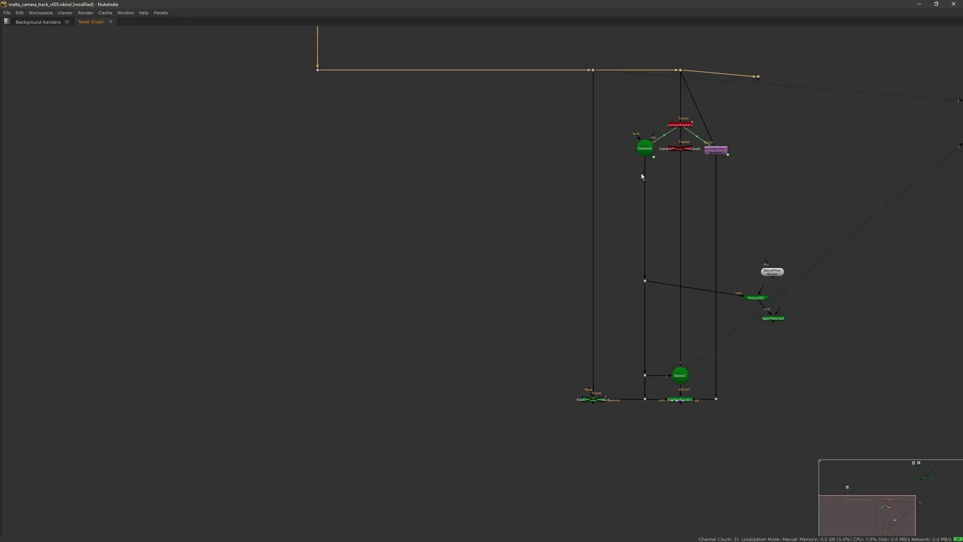
{"action": "key", "text": "space"}
{"action": "left_click_drag", "start_coordinate": [772, 272], "coordinate": [792, 204]}
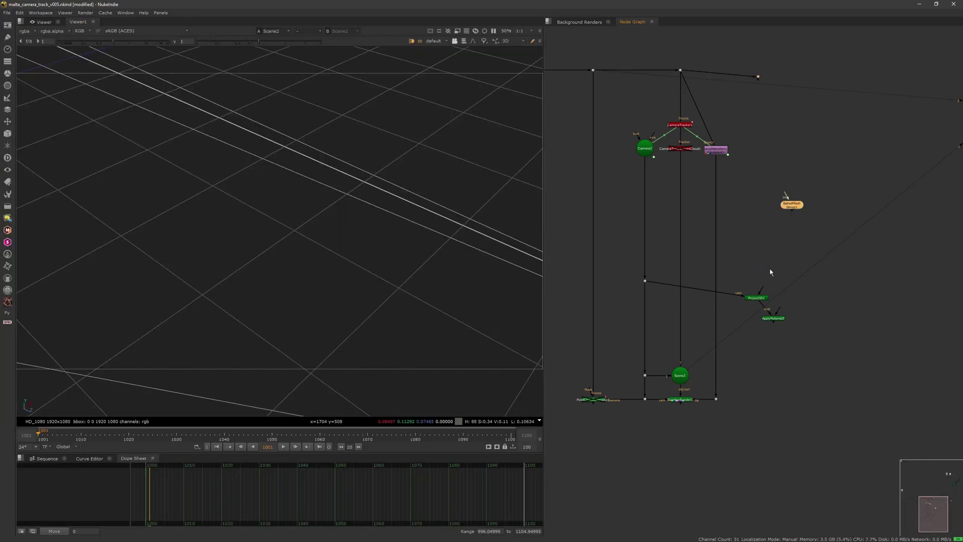
{"action": "left_click_drag", "start_coordinate": [775, 145], "coordinate": [759, 77]}
{"action": "left_click_drag", "start_coordinate": [758, 77], "coordinate": [754, 70]}
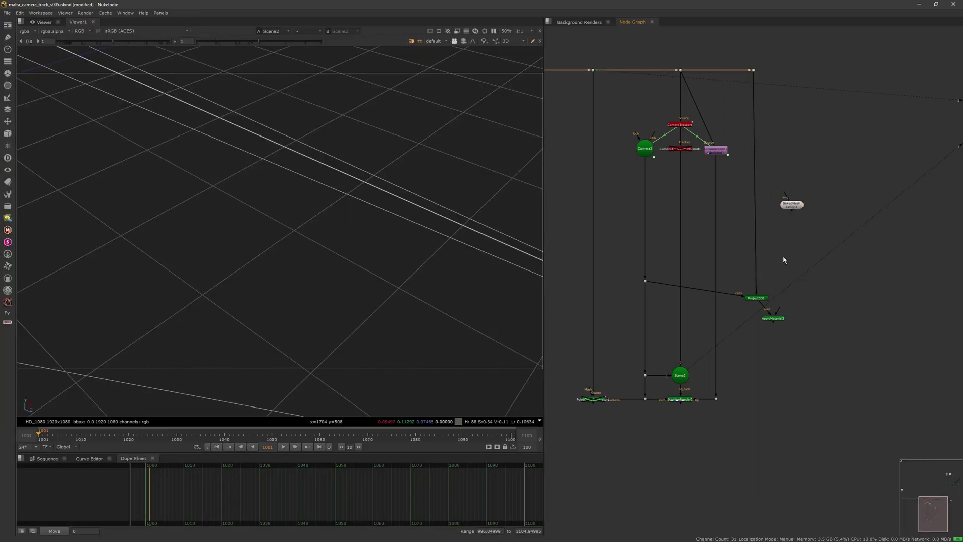
Connect BakedMesh through ApplyMaterial to Scene2, placing the material node level with Project3D, and check the mesh in 3D.
{"action": "left_click_drag", "start_coordinate": [795, 198], "coordinate": [795, 202]}
{"action": "left_click_drag", "start_coordinate": [774, 324], "coordinate": [803, 300]}
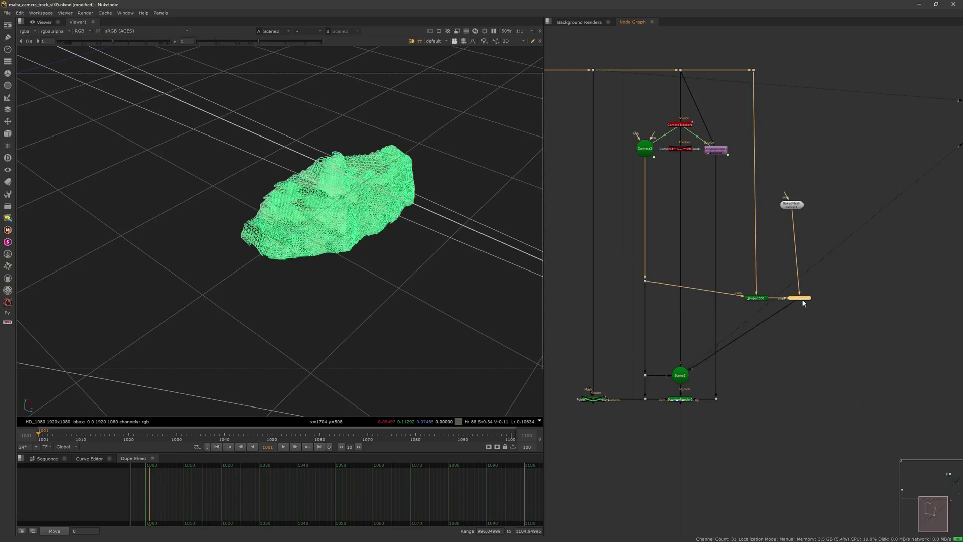
{"action": "left_click", "coordinate": [480, 311]}
{"action": "left_click_drag", "start_coordinate": [463, 283], "coordinate": [377, 286], "text": "alt"}
{"action": "scroll", "coordinate": [400, 271], "scroll_direction": "up", "scroll_amount": 5}
{"action": "scroll", "coordinate": [415, 274], "scroll_direction": "down", "scroll_amount": 5}
View ScanlineRender2's output in 2D and align BakedMesh directly above its ApplyMaterial node.
{"action": "key", "text": "Tab"}
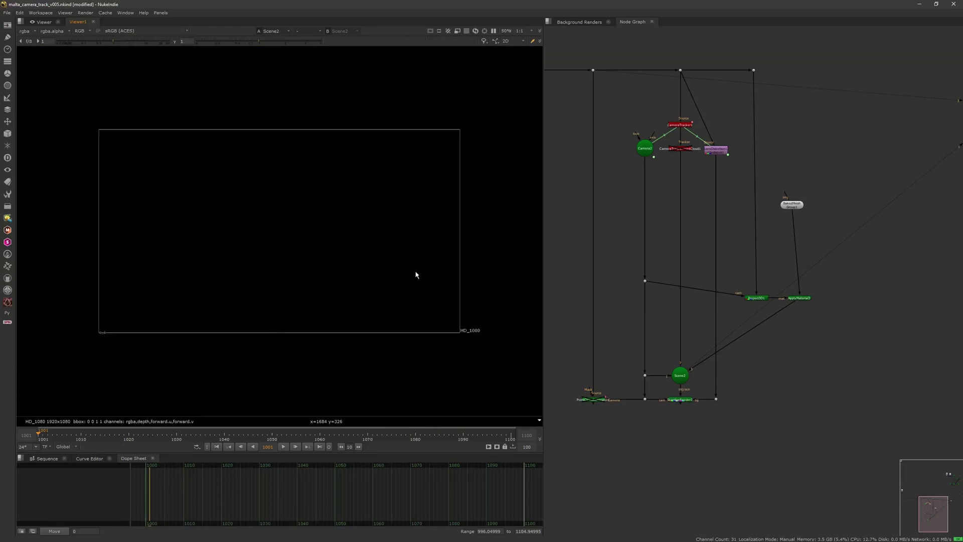
{"action": "middle_click_drag", "start_coordinate": [693, 348], "coordinate": [677, 334]}
{"action": "left_click", "coordinate": [662, 387]}
{"action": "key", "text": "1"}
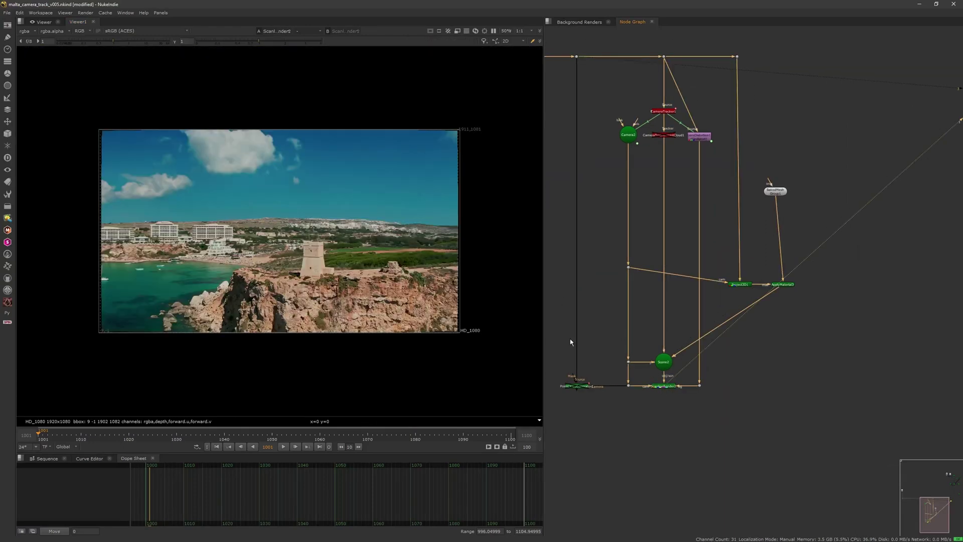
{"action": "scroll", "coordinate": [332, 316], "scroll_direction": "up", "scroll_amount": 3}
{"action": "left_click_drag", "start_coordinate": [778, 195], "coordinate": [785, 204]}
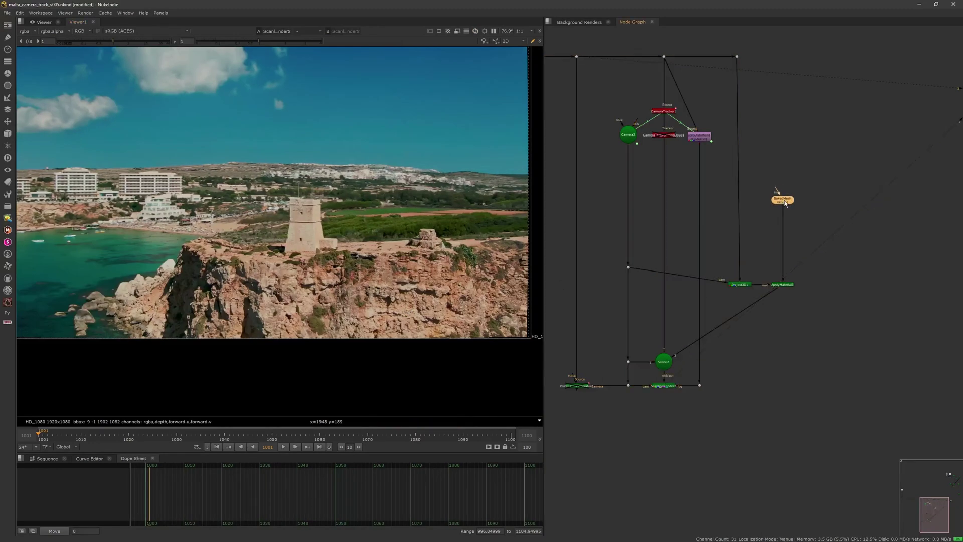
Disconnect ScanlineRender2's background input, delete the leftover dot, and level Project3D's camera dot with the projection node.
{"action": "middle_click_drag", "start_coordinate": [705, 264], "coordinate": [740, 263]}
{"action": "left_click_drag", "start_coordinate": [723, 384], "coordinate": [727, 404]}
{"action": "left_click", "coordinate": [727, 404]}
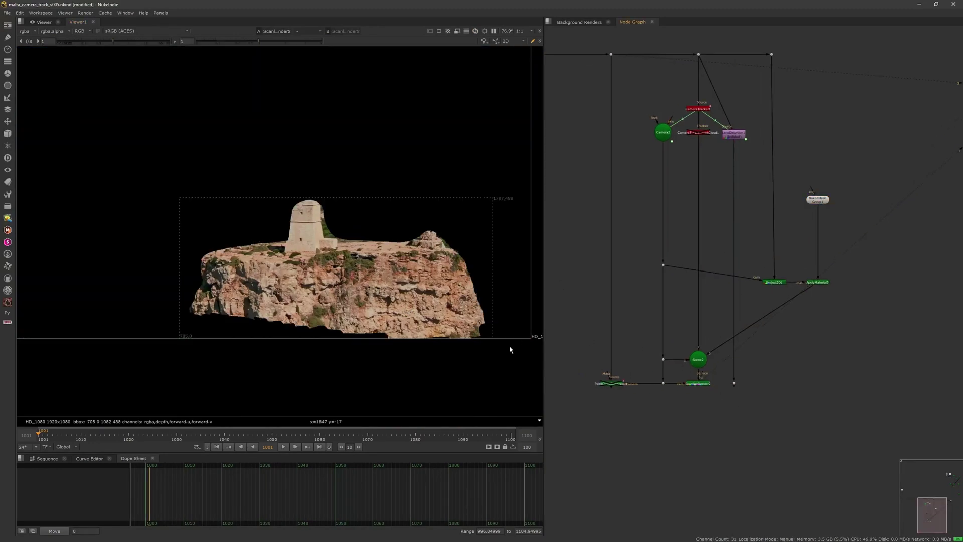
{"action": "left_click", "coordinate": [734, 382]}
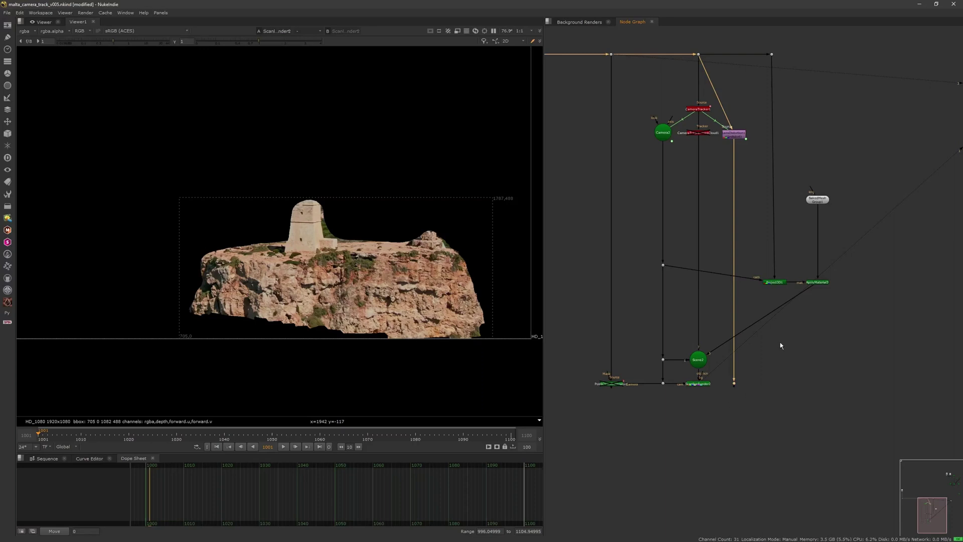
{"action": "key", "text": "Delete"}
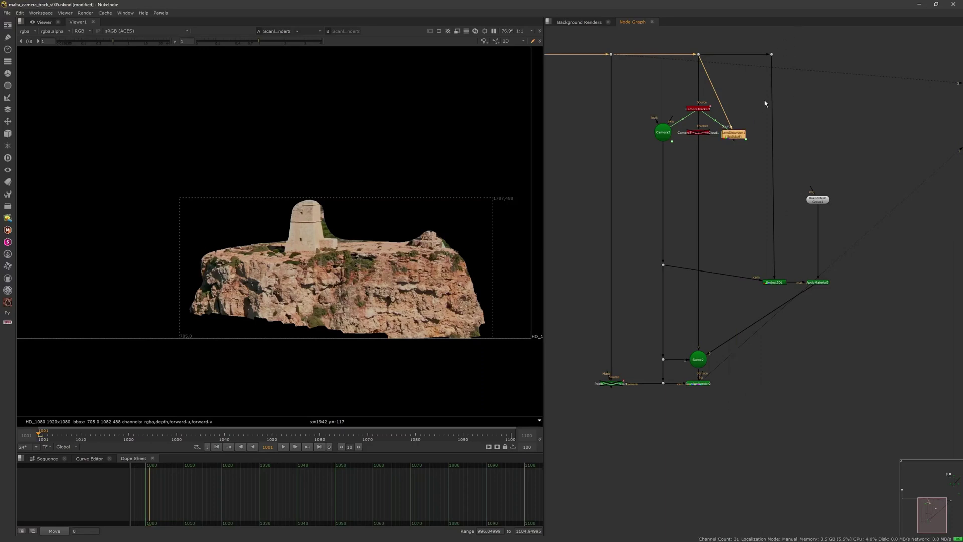
{"action": "left_click_drag", "start_coordinate": [745, 82], "coordinate": [782, 51]}
{"action": "left_click_drag", "start_coordinate": [663, 265], "coordinate": [663, 280]}
Go to frame 1050 and examine the footage projected onto the cliff mesh from several angles in 3D.
{"action": "mouse_move", "coordinate": [271, 435]}
{"action": "left_mouse_down"}
{"action": "mouse_move", "coordinate": [108, 434]}
{"action": "mouse_move", "coordinate": [182, 421]}
{"action": "mouse_move", "coordinate": [291, 431]}
{"action": "mouse_move", "coordinate": [109, 431]}
{"action": "mouse_move", "coordinate": [304, 429]}
{"action": "mouse_move", "coordinate": [272, 429]}
{"action": "left_mouse_up"}
{"action": "key", "text": "Tab"}
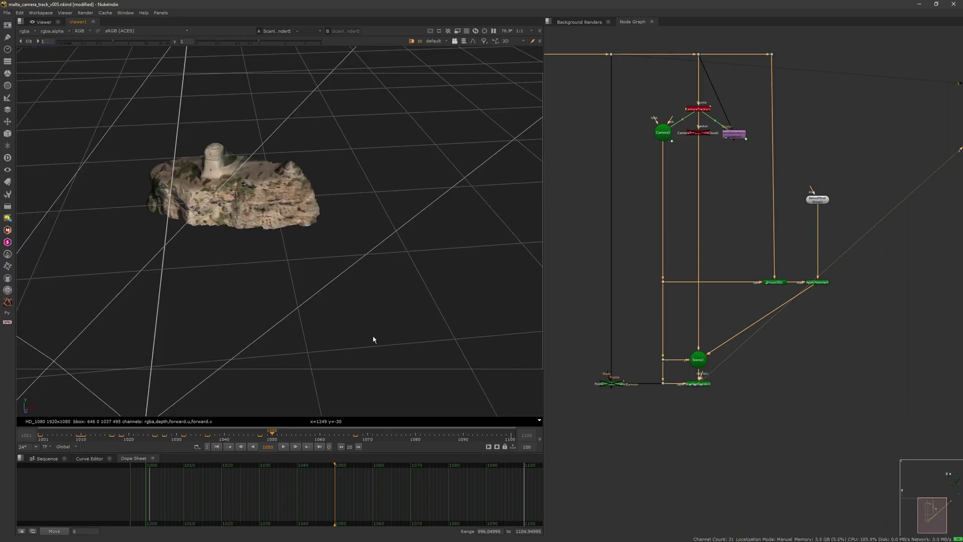
{"action": "scroll", "coordinate": [357, 317], "scroll_direction": "up", "scroll_amount": 5}
{"action": "middle_click_drag", "start_coordinate": [289, 242], "coordinate": [363, 294]}
{"action": "scroll", "coordinate": [348, 276], "scroll_direction": "down", "scroll_amount": 5}
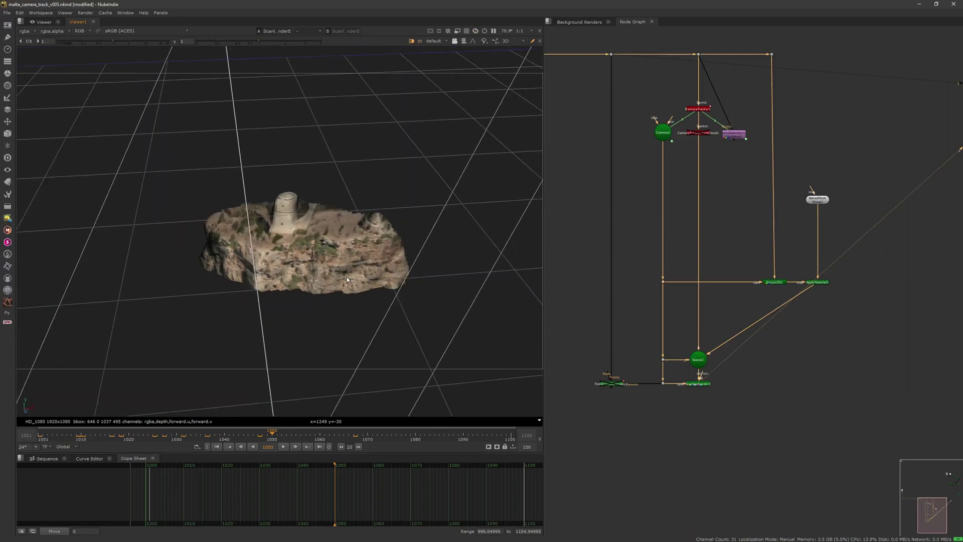
{"action": "left_click_drag", "start_coordinate": [347, 276], "coordinate": [367, 307], "text": "ctrl"}
Select the ceramic frog's ReadGeo1 node in the earlier frog node setup.
{"action": "middle_click_drag", "start_coordinate": [811, 274], "coordinate": [729, 285]}
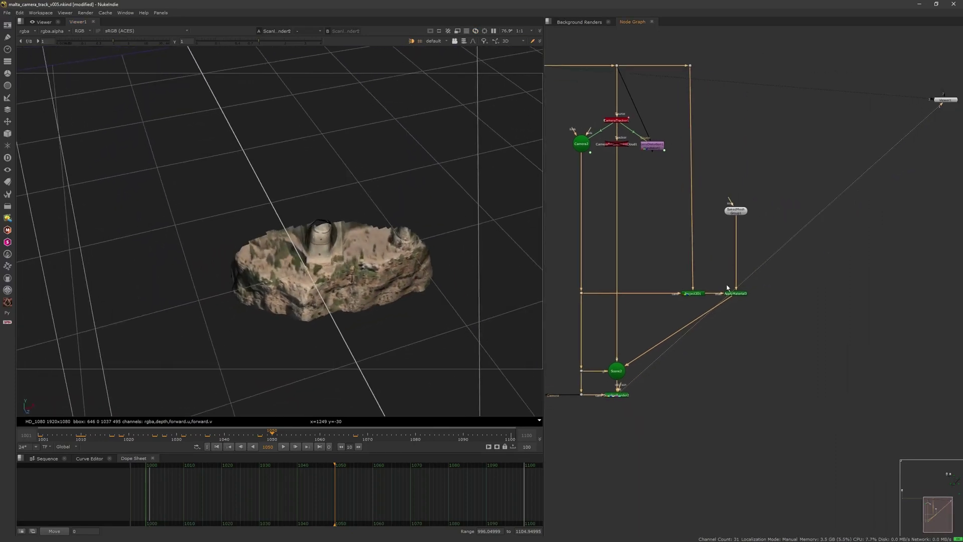
{"action": "scroll", "coordinate": [732, 257], "scroll_direction": "down", "scroll_amount": 3}
{"action": "middle_click_drag", "start_coordinate": [870, 78], "coordinate": [822, 273]}
{"action": "scroll", "coordinate": [816, 238], "scroll_direction": "up", "scroll_amount": 6}
{"action": "scroll", "coordinate": [852, 196], "scroll_direction": "up", "scroll_amount": 1}
{"action": "middle_click_drag", "start_coordinate": [863, 150], "coordinate": [822, 348]}
{"action": "left_click", "coordinate": [837, 145]}
{"action": "key", "text": "ctrl+v"}
{"action": "left_click", "coordinate": [819, 186]}
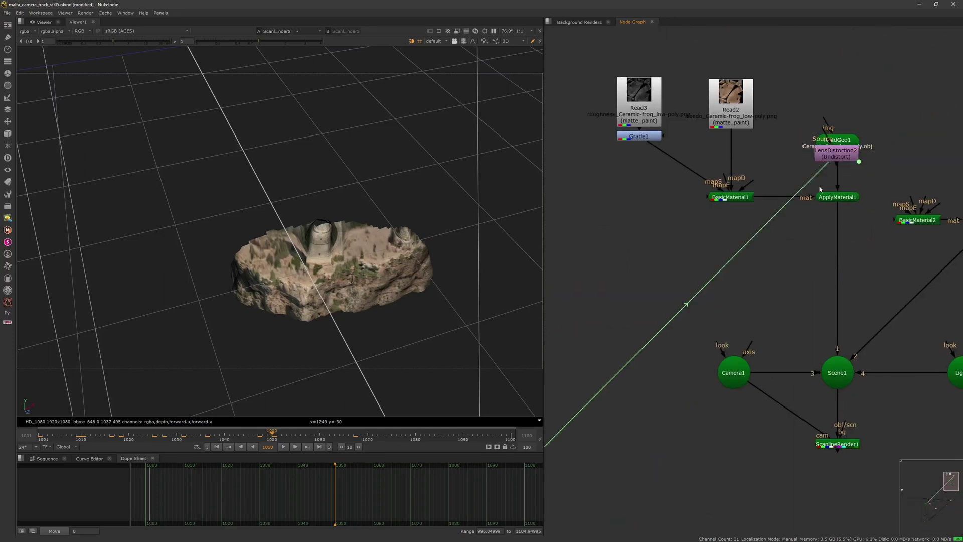
{"action": "left_click", "coordinate": [814, 152]}
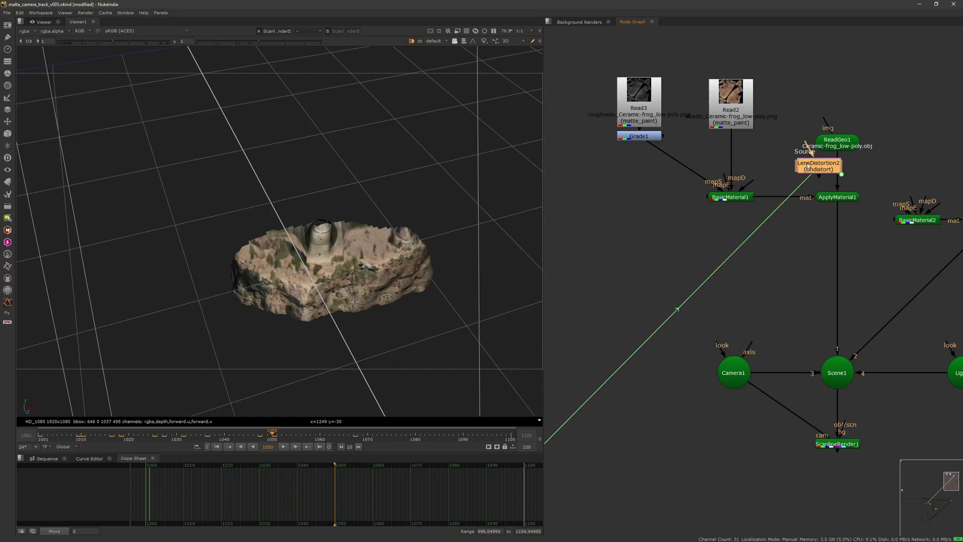
{"action": "key", "text": "Delete"}
Copy the ceramic frog's ReadGeo1 node and paste it beside the cliff mesh's ApplyMaterial node.
{"action": "scroll", "coordinate": [781, 264], "scroll_direction": "down", "scroll_amount": 8}
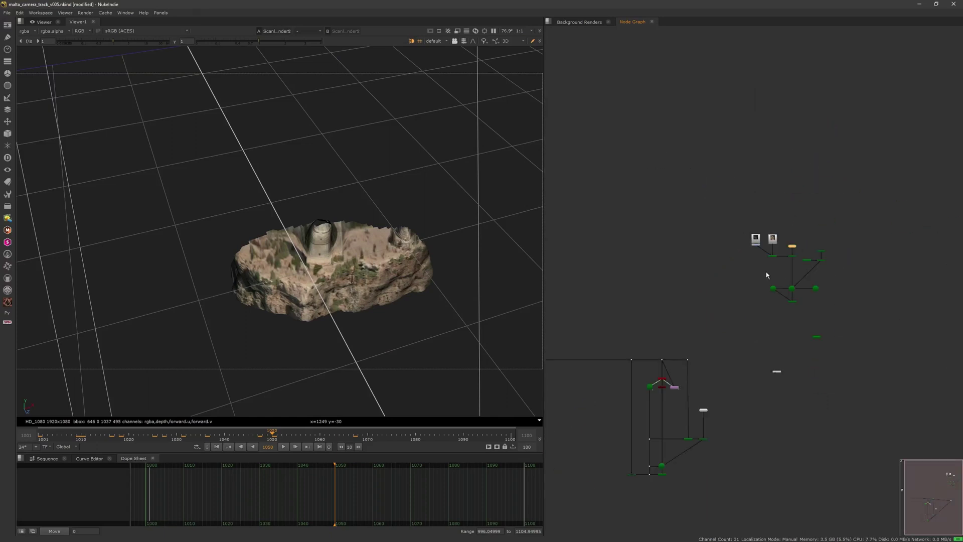
{"action": "middle_click_drag", "start_coordinate": [699, 377], "coordinate": [730, 243]}
{"action": "scroll", "coordinate": [728, 308], "scroll_direction": "up", "scroll_amount": 3}
{"action": "scroll", "coordinate": [745, 284], "scroll_direction": "up", "scroll_amount": 3}
{"action": "middle_click_drag", "start_coordinate": [713, 335], "coordinate": [738, 271]}
{"action": "left_click", "coordinate": [862, 285]}
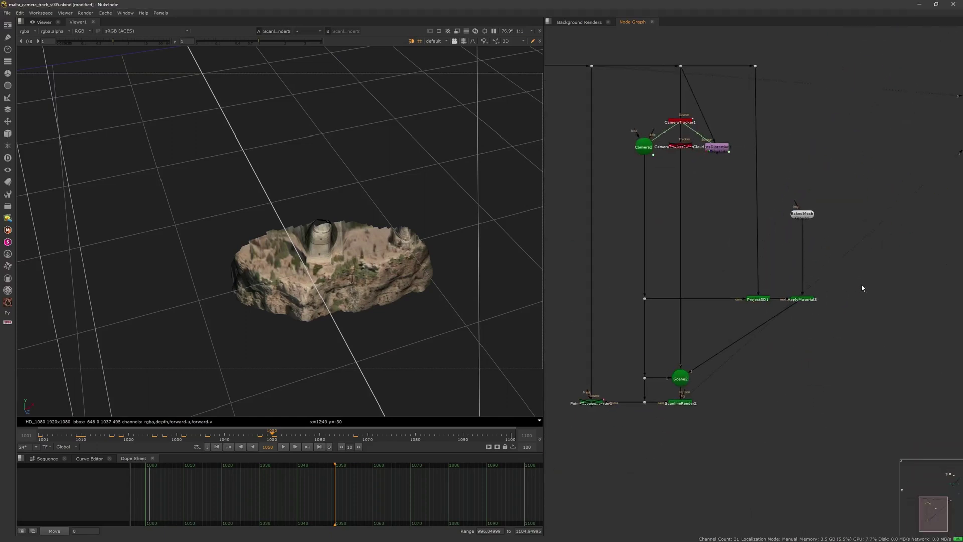
{"action": "key", "text": "ctrl+v"}
{"action": "left_click_drag", "start_coordinate": [863, 285], "coordinate": [869, 289]}
View the pasted frog geometry, frame it in the 3D view, and examine it at an angle.
{"action": "key", "text": "1"}
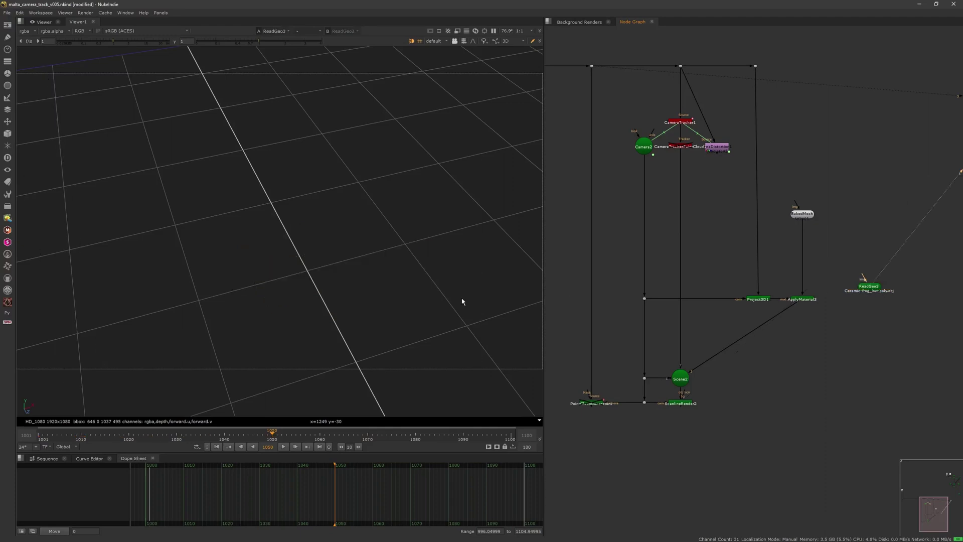
{"action": "key", "text": "f"}
{"action": "left_click_drag", "start_coordinate": [385, 314], "coordinate": [370, 283], "text": "ctrl"}
{"action": "middle_click_drag", "start_coordinate": [371, 285], "coordinate": [521, 309], "text": "alt"}
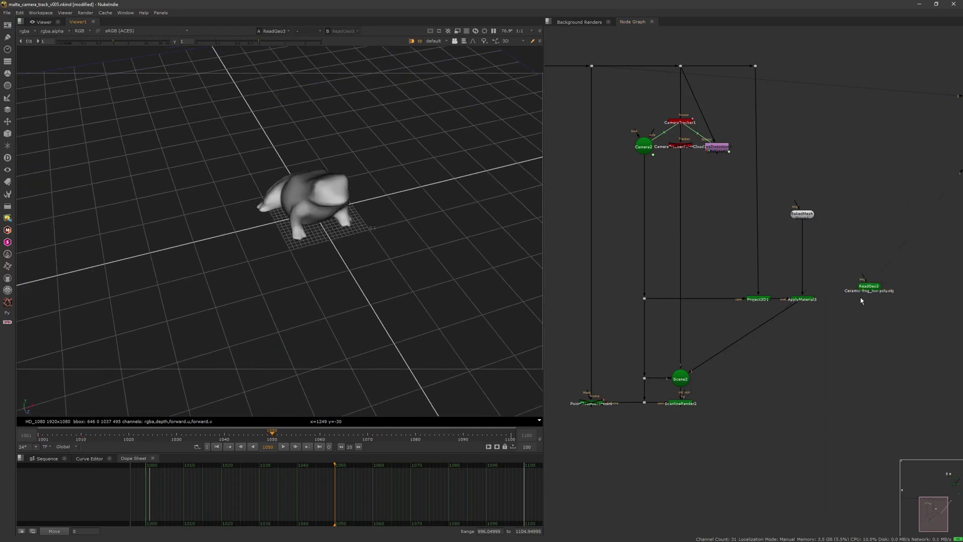
Connect the pasted frog geometry node to Scene2 as an additional input and place it beyond the cliff mesh branch.
{"action": "left_click_drag", "start_coordinate": [864, 286], "coordinate": [833, 313]}
{"action": "scroll", "coordinate": [839, 332], "scroll_direction": "up", "scroll_amount": 3}
{"action": "left_click", "coordinate": [881, 323]}
{"action": "scroll", "coordinate": [882, 321], "scroll_direction": "down", "scroll_amount": 2}
{"action": "scroll", "coordinate": [834, 315], "scroll_direction": "down", "scroll_amount": 2}
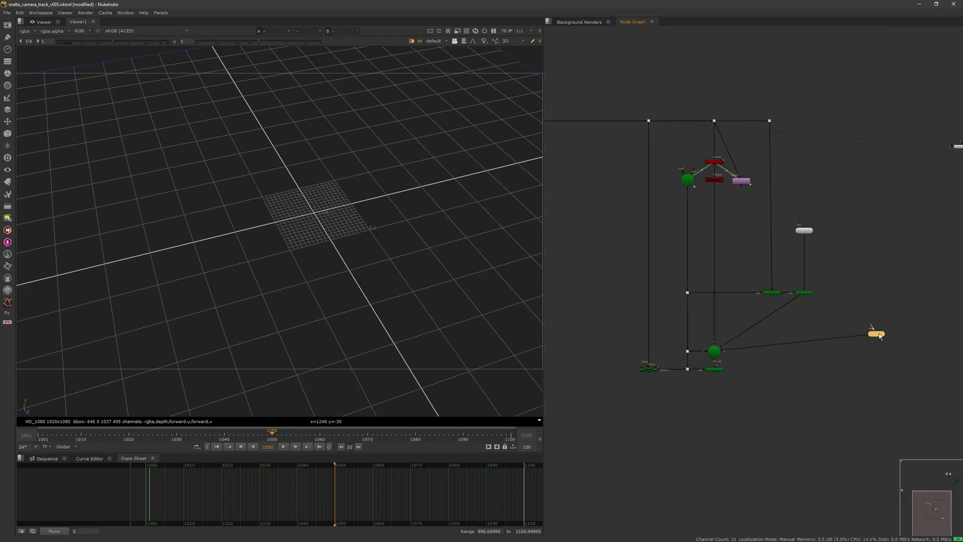
{"action": "left_click_drag", "start_coordinate": [880, 336], "coordinate": [863, 322]}
Add an ApplyMaterial node and insert it between the frog geometry and Scene2, with the frog node directly above it.
{"action": "scroll", "coordinate": [863, 323], "scroll_direction": "up", "scroll_amount": 2}
{"action": "key", "text": "Tab"}
{"action": "type", "text": "app"}
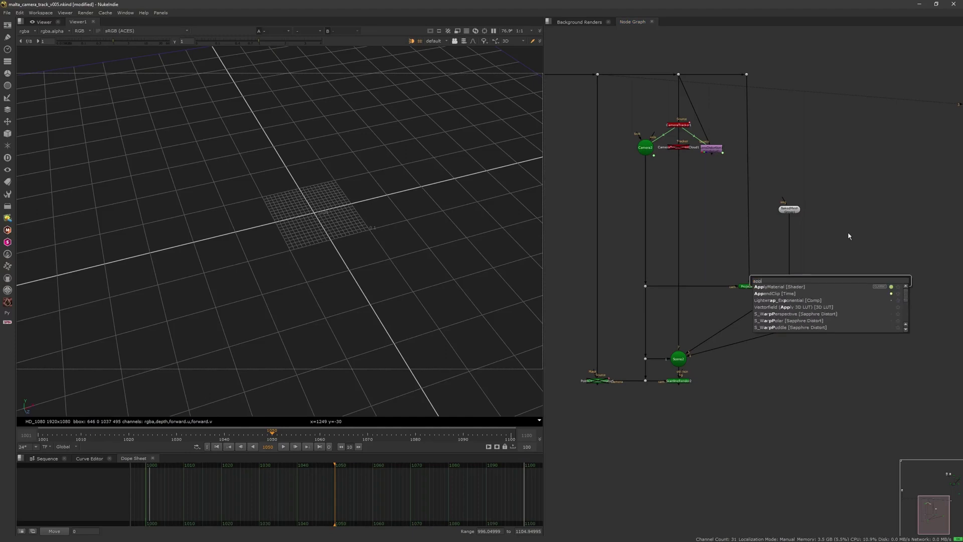
{"action": "key", "text": "Return"}
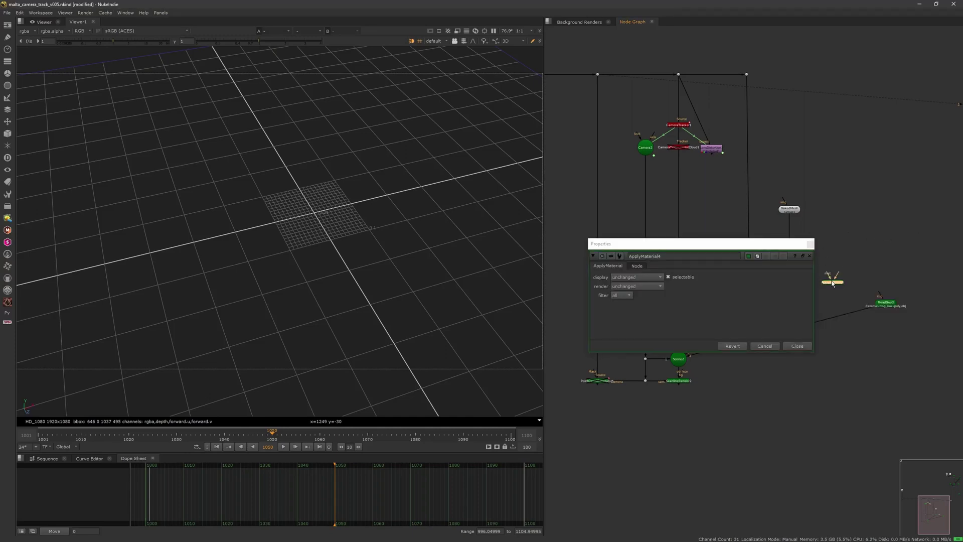
{"action": "mouse_move", "coordinate": [833, 282]}
{"action": "left_mouse_down"}
{"action": "mouse_move", "coordinate": [848, 314]}
{"action": "mouse_move", "coordinate": [876, 285]}
{"action": "mouse_move", "coordinate": [844, 273]}
{"action": "left_mouse_up"}
{"action": "left_click", "coordinate": [810, 244]}
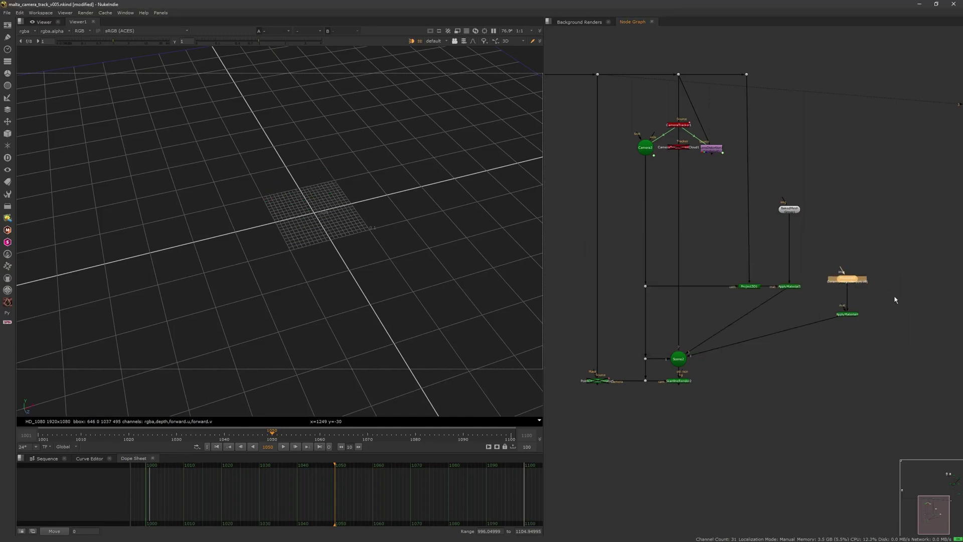
Add a BasicMaterial node and connect it to the material input of the frog's ApplyMaterial node.
{"action": "left_click", "coordinate": [908, 234]}
{"action": "key", "text": "Tab"}
{"action": "type", "text": "bas"}
{"action": "key", "text": "Return"}
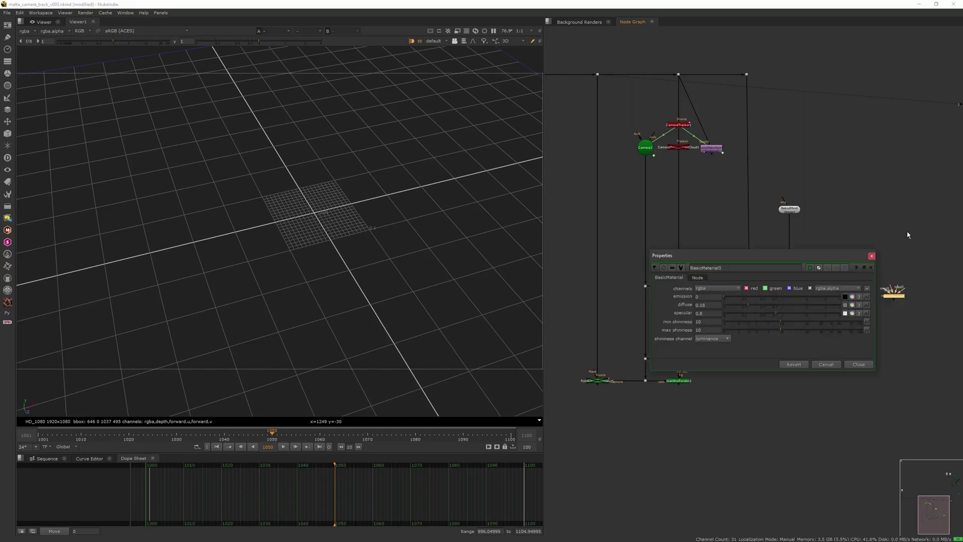
{"action": "left_click", "coordinate": [872, 256]}
{"action": "left_click", "coordinate": [846, 309]}
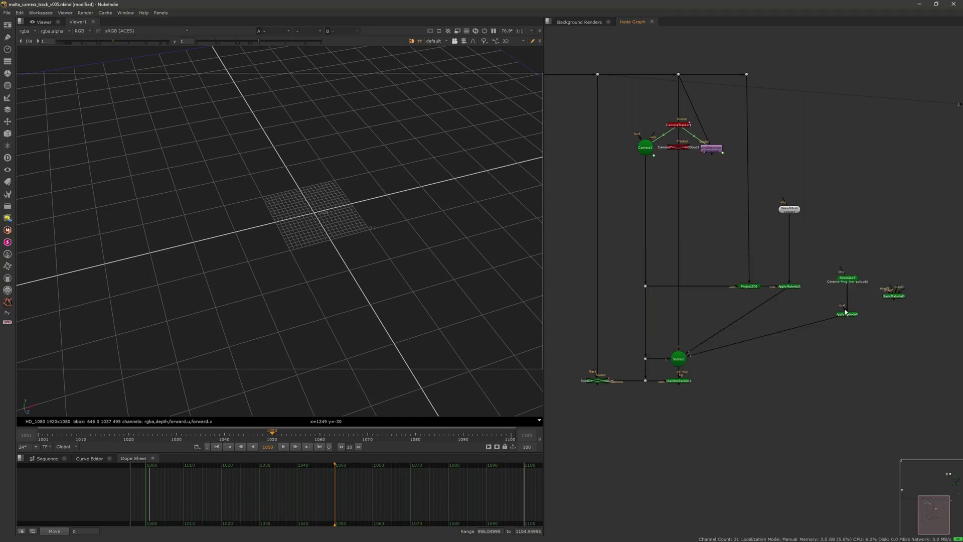
{"action": "left_click_drag", "start_coordinate": [894, 295], "coordinate": [894, 313]}
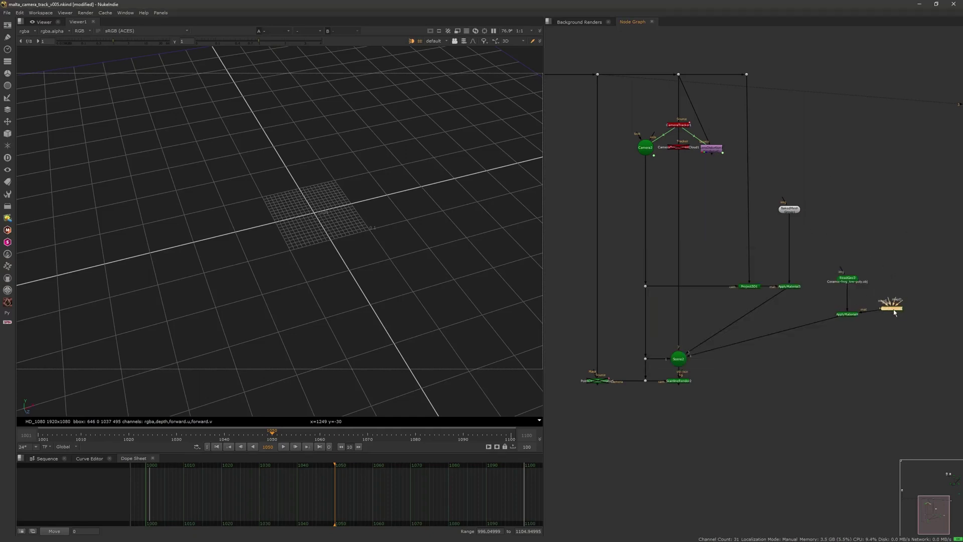
View the ScanlineRender2 output and examine the frog's size and position relative to the cliff in 3D.
{"action": "left_click", "coordinate": [680, 381]}
{"action": "key", "text": "1"}
{"action": "key", "text": "Tab"}
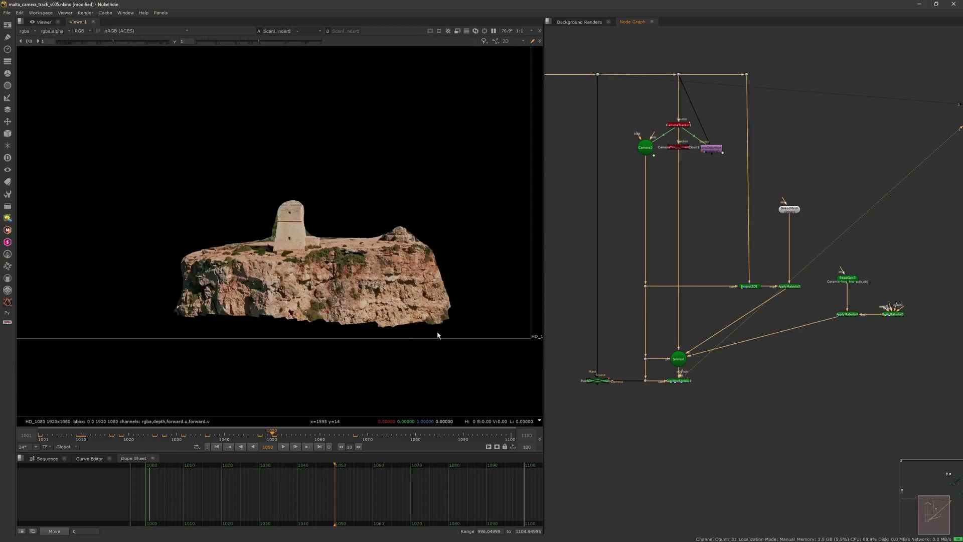
{"action": "key", "text": "Tab"}
{"action": "scroll", "coordinate": [390, 306], "scroll_direction": "down", "scroll_amount": 4}
{"action": "scroll", "coordinate": [391, 303], "scroll_direction": "up", "scroll_amount": 5}
{"action": "left_click_drag", "start_coordinate": [392, 303], "coordinate": [421, 297], "text": "ctrl"}
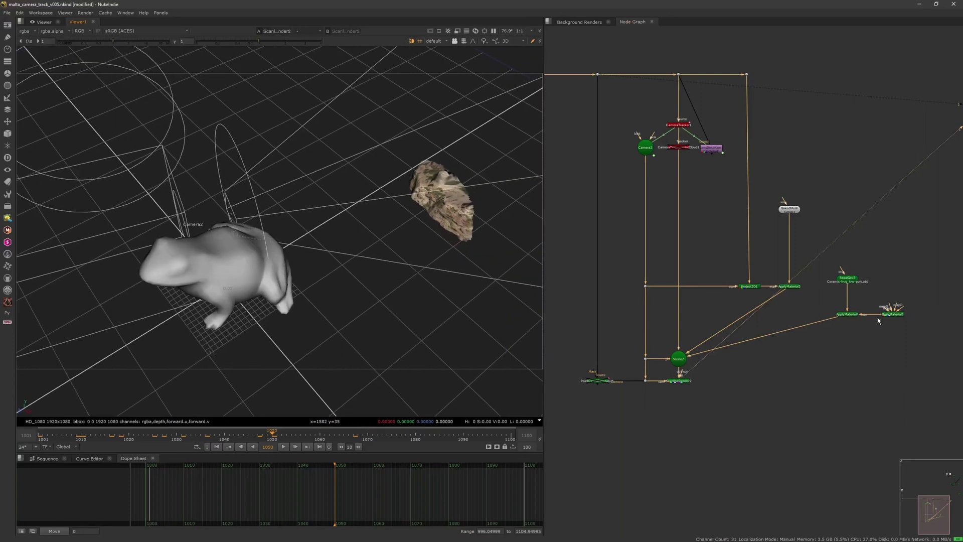
Insert a TransformGeo node below the frog geometry and set its uniform scale to 0.19.
{"action": "left_click", "coordinate": [848, 280]}
{"action": "key", "text": "Tab"}
{"action": "type", "text": "tra"}
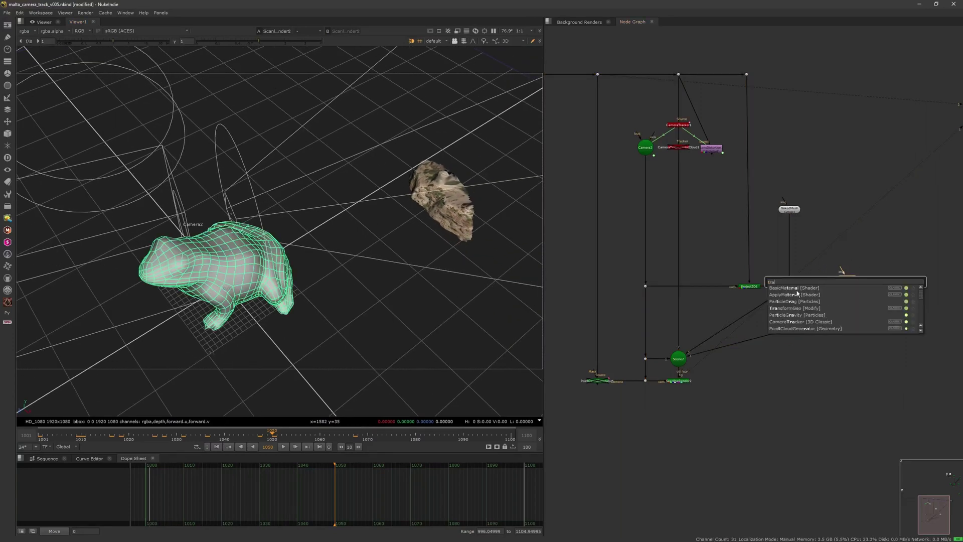
{"action": "left_click", "coordinate": [795, 308]}
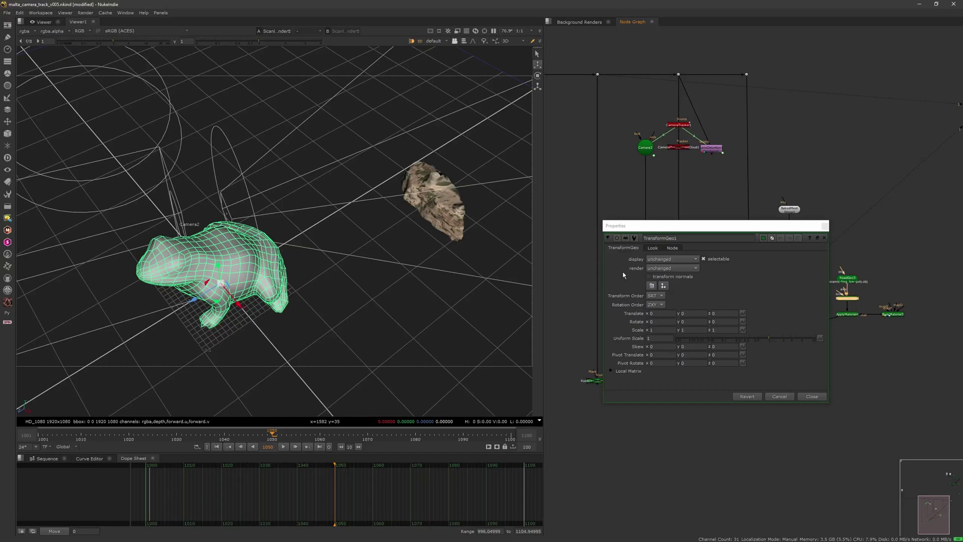
{"action": "left_click_drag", "start_coordinate": [749, 339], "coordinate": [734, 340]}
Move the frog onto the cliff beside the tower, to about X 0.061, Y -0.046, Z -0.561.
{"action": "left_click_drag", "start_coordinate": [195, 300], "coordinate": [477, 196]}
{"action": "scroll", "coordinate": [347, 183], "scroll_direction": "up", "scroll_amount": 3}
{"action": "middle_click_drag", "start_coordinate": [477, 196], "coordinate": [325, 200]}
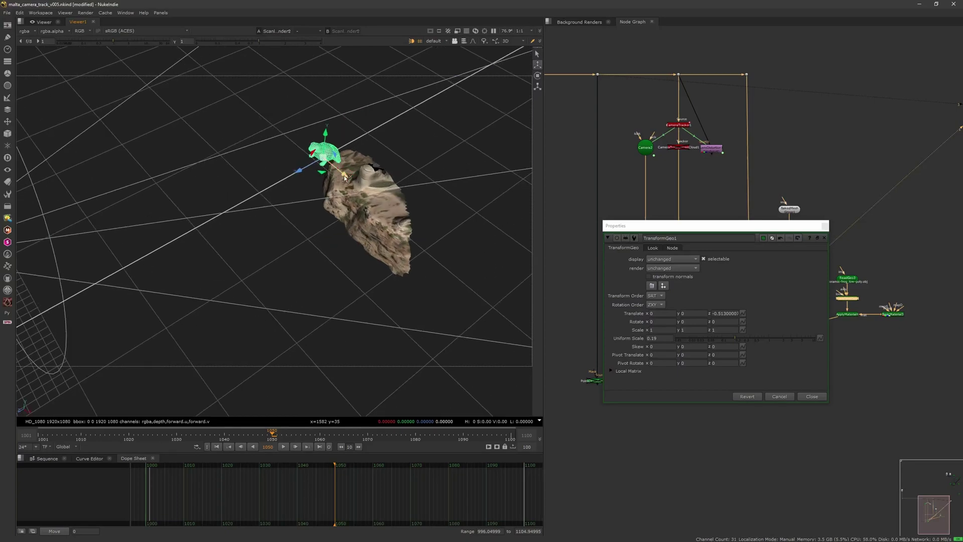
{"action": "left_click_drag", "start_coordinate": [345, 178], "coordinate": [357, 188]}
{"action": "left_click_drag", "start_coordinate": [341, 151], "coordinate": [337, 150]}
{"action": "left_click_drag", "start_coordinate": [338, 151], "coordinate": [361, 258], "text": "ctrl"}
{"action": "scroll", "coordinate": [397, 275], "scroll_direction": "up", "scroll_amount": 2}
{"action": "scroll", "coordinate": [393, 273], "scroll_direction": "up", "scroll_amount": 4}
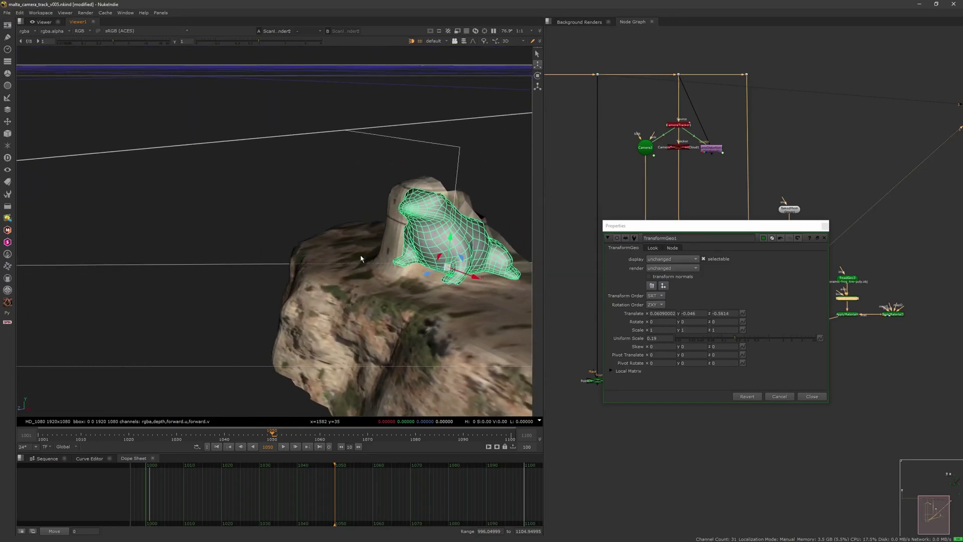
Bring the frog in front of the tower and lower it, to about X 0.032, Y -0.053, Z -0.538.
{"action": "scroll", "coordinate": [363, 258], "scroll_direction": "down", "scroll_amount": 2}
{"action": "left_click_drag", "start_coordinate": [419, 261], "coordinate": [382, 292], "text": "ctrl"}
{"action": "scroll", "coordinate": [382, 292], "scroll_direction": "down", "scroll_amount": 8}
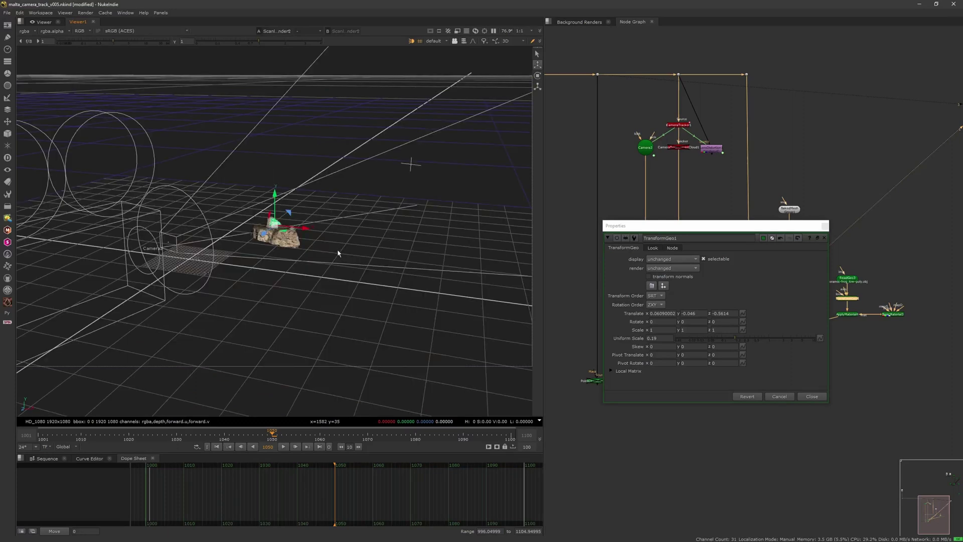
{"action": "scroll", "coordinate": [338, 251], "scroll_direction": "up", "scroll_amount": 7}
{"action": "left_click_drag", "start_coordinate": [337, 251], "coordinate": [360, 267], "text": "alt"}
{"action": "left_click_drag", "start_coordinate": [352, 224], "coordinate": [382, 284]}
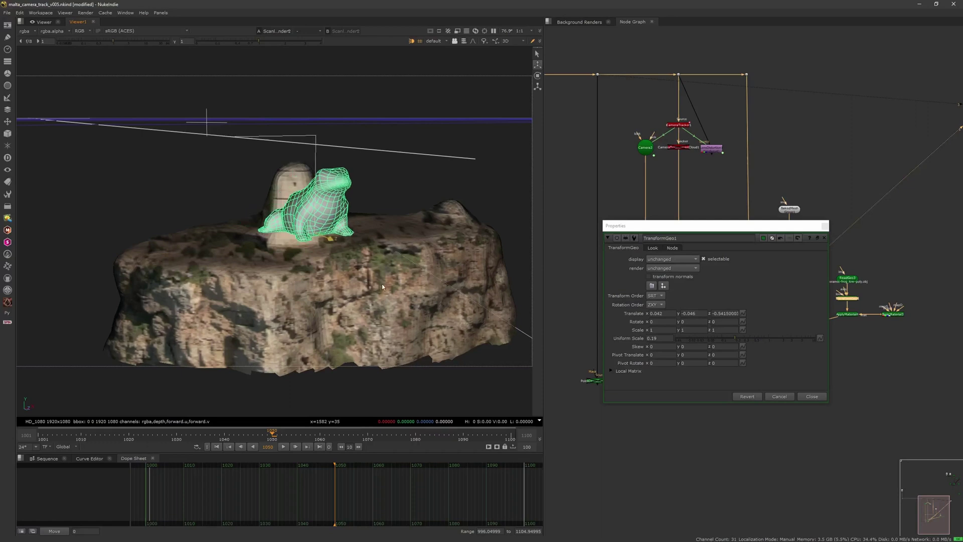
{"action": "left_click_drag", "start_coordinate": [335, 236], "coordinate": [324, 260]}
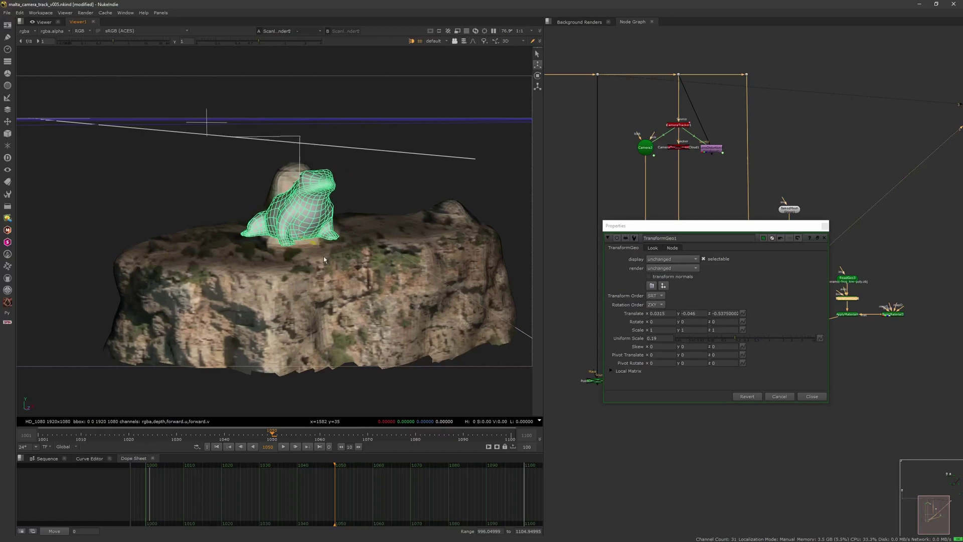
{"action": "left_click_drag", "start_coordinate": [298, 208], "coordinate": [406, 274]}
{"action": "scroll", "coordinate": [321, 250], "scroll_direction": "up", "scroll_amount": 3}
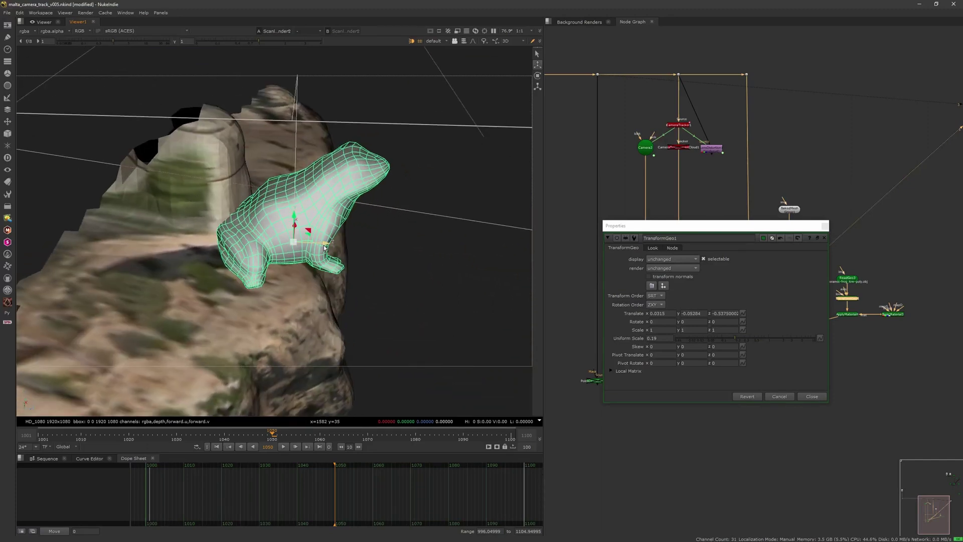
Shift the frog along the cliff top away from the tower, to about X 0.096 and Z -0.560.
{"action": "mouse_move", "coordinate": [324, 246]}
{"action": "left_mouse_down"}
{"action": "mouse_move", "coordinate": [255, 244]}
{"action": "mouse_move", "coordinate": [294, 241]}
{"action": "mouse_move", "coordinate": [264, 234]}
{"action": "mouse_move", "coordinate": [327, 237]}
{"action": "left_mouse_up"}
{"action": "scroll", "coordinate": [316, 248], "scroll_direction": "down", "scroll_amount": 4}
{"action": "left_click_drag", "start_coordinate": [364, 232], "coordinate": [328, 358], "text": "ctrl"}
{"action": "scroll", "coordinate": [342, 282], "scroll_direction": "up", "scroll_amount": 4}
{"action": "left_click_drag", "start_coordinate": [345, 280], "coordinate": [463, 244], "text": "ctrl"}
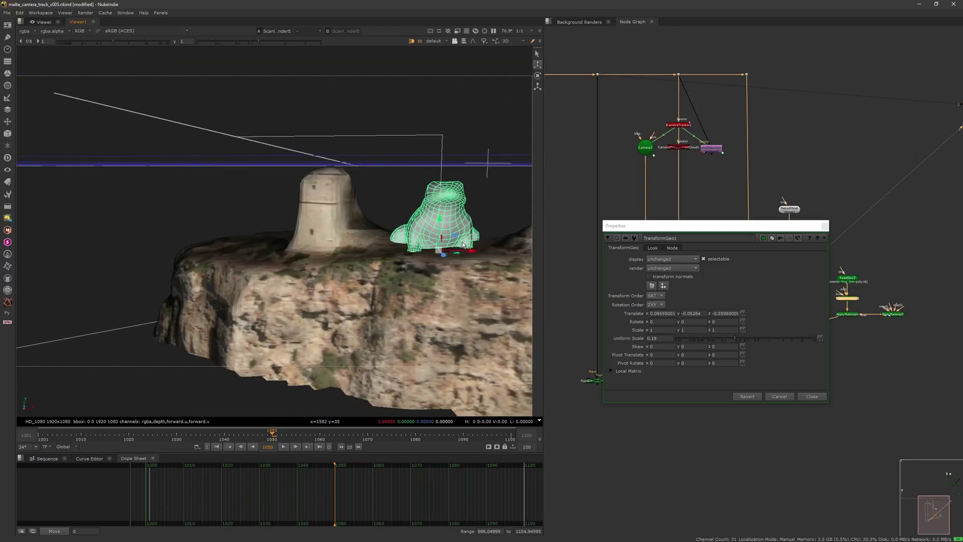
Fine-tune the frog's height and depth on the rock to about Y -0.053 and Z -0.553.
{"action": "middle_click_drag", "start_coordinate": [439, 230], "coordinate": [373, 240]}
{"action": "scroll", "coordinate": [377, 236], "scroll_direction": "up", "scroll_amount": 2}
{"action": "mouse_move", "coordinate": [383, 231]}
{"action": "left_mouse_down"}
{"action": "mouse_move", "coordinate": [384, 216]}
{"action": "mouse_move", "coordinate": [381, 229]}
{"action": "left_mouse_up"}
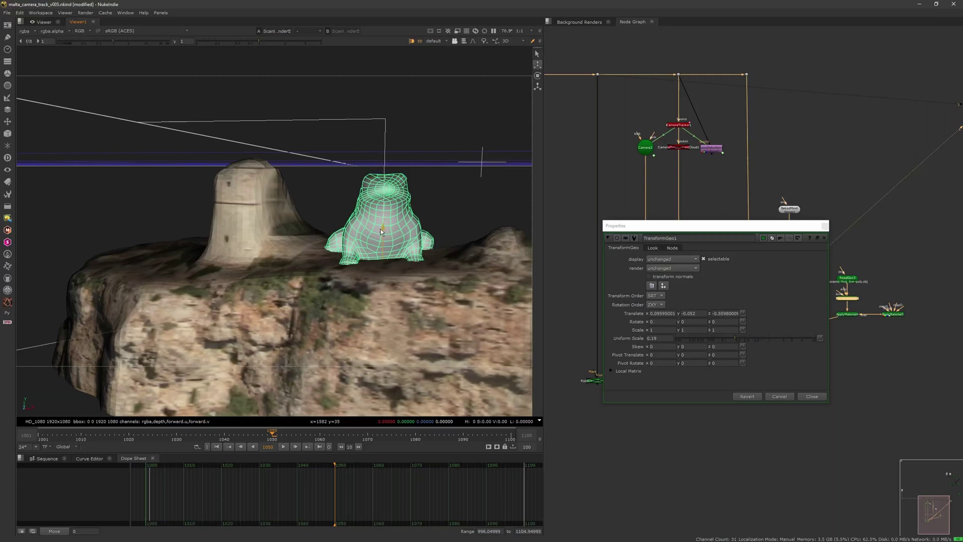
{"action": "scroll", "coordinate": [408, 258], "scroll_direction": "down", "scroll_amount": 2}
{"action": "left_click_drag", "start_coordinate": [407, 258], "coordinate": [303, 270], "text": "ctrl"}
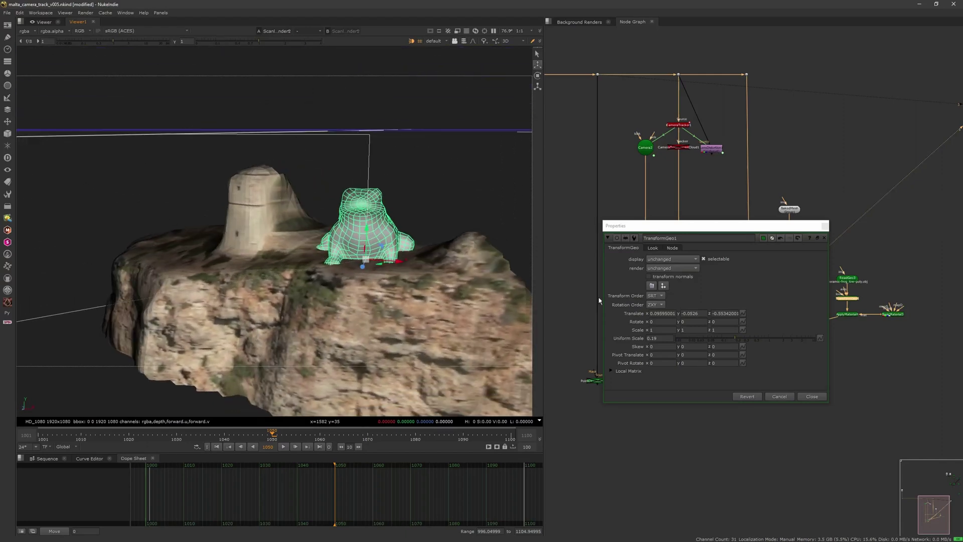
{"action": "middle_click_drag", "start_coordinate": [481, 260], "coordinate": [466, 252]}
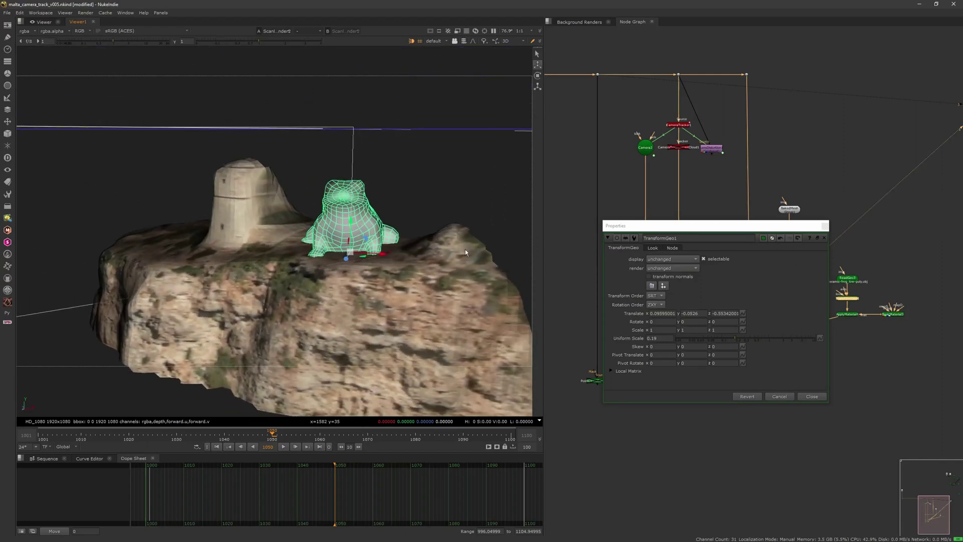
Rotate the frog around its Y axis so it faces away from the tower, and close the transform properties.
{"action": "left_click", "coordinate": [678, 324]}
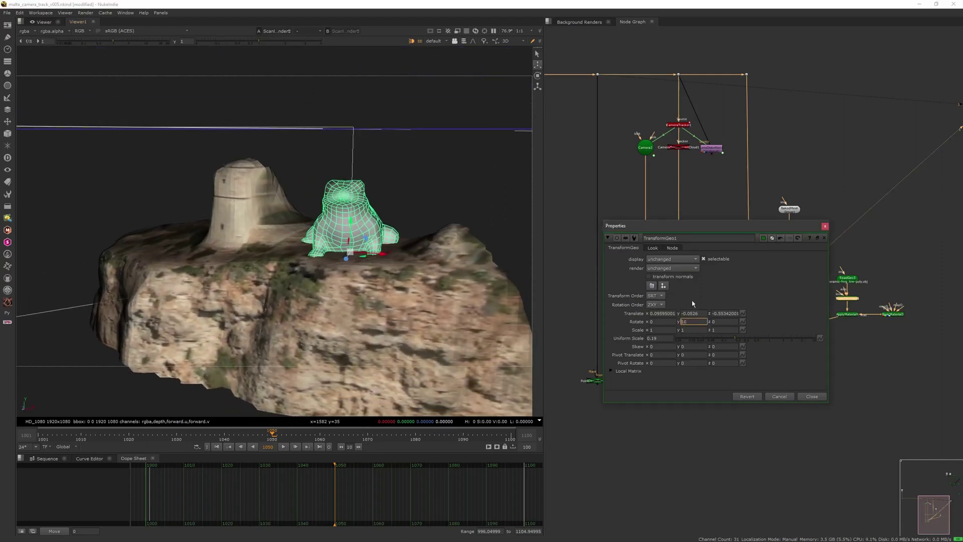
{"action": "key", "text": "Up"}
{"action": "key", "text": "Up"}
{"action": "key", "text": "Up"}
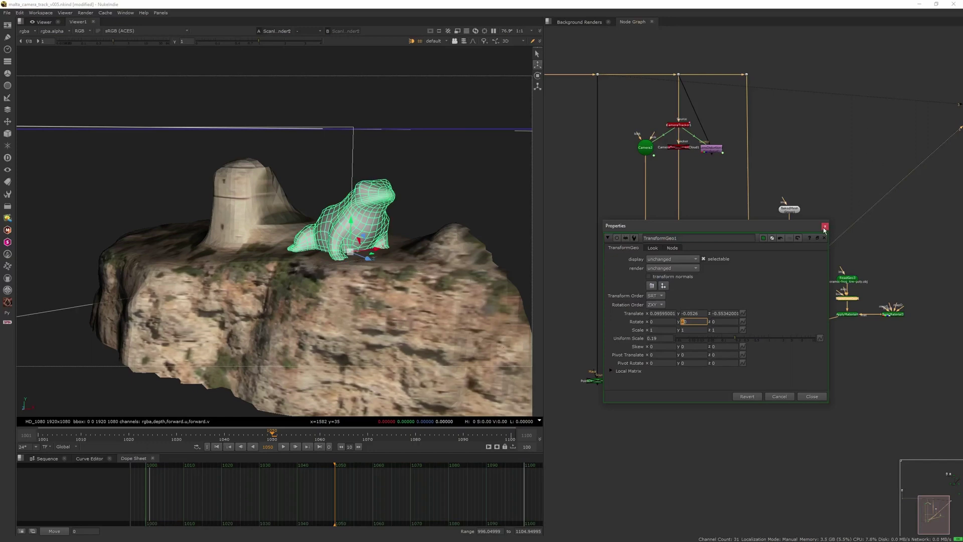
{"action": "left_click", "coordinate": [842, 253]}
{"action": "left_click", "coordinate": [825, 226]}
Check the scene render in 2D and view the output of the frog's BasicMaterial node.
{"action": "middle_click_drag", "start_coordinate": [742, 336], "coordinate": [735, 323]}
{"action": "left_click_drag", "start_coordinate": [652, 381], "coordinate": [698, 355]}
{"action": "key", "text": "Tab"}
{"action": "middle_click_drag", "start_coordinate": [863, 263], "coordinate": [830, 259]}
{"action": "scroll", "coordinate": [831, 260], "scroll_direction": "up", "scroll_amount": 2}
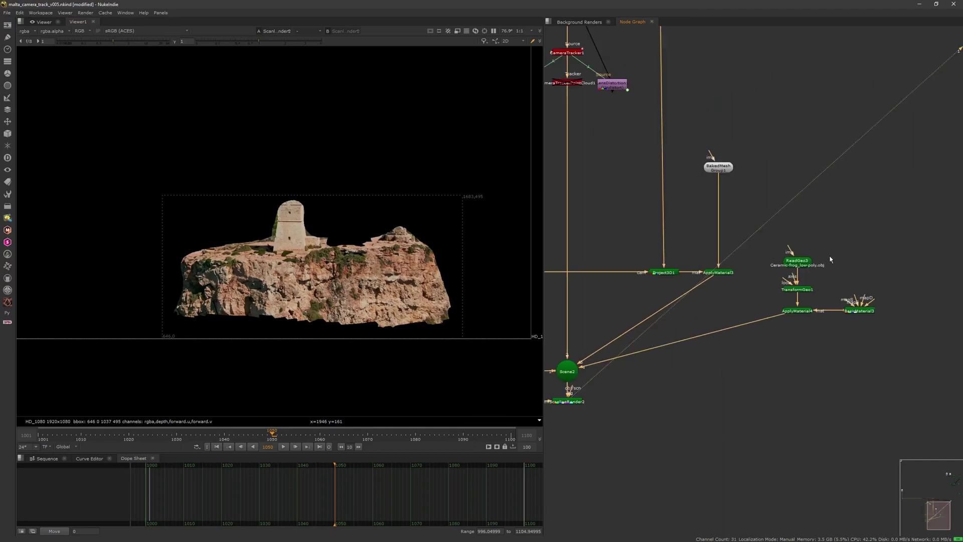
{"action": "middle_click_drag", "start_coordinate": [856, 289], "coordinate": [837, 245]}
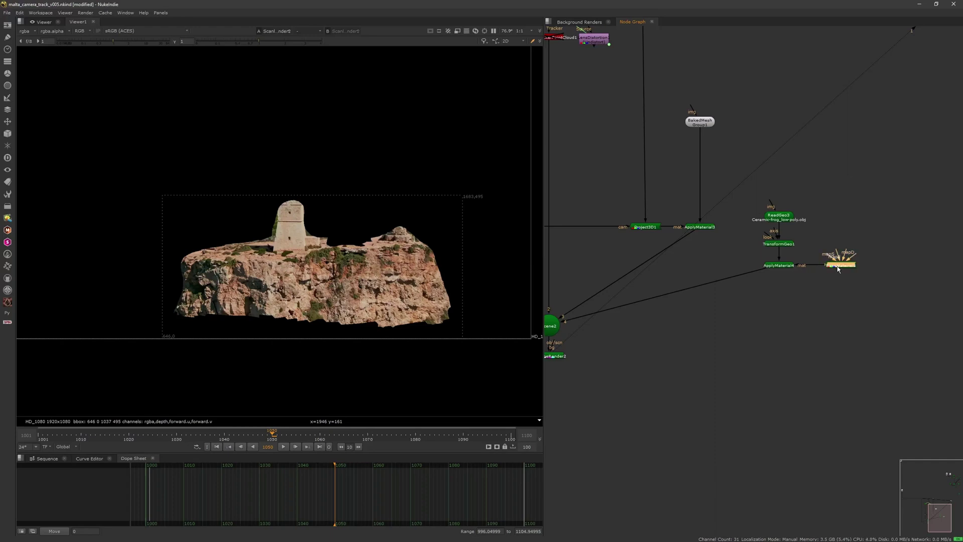
{"action": "key", "text": "1"}
{"action": "scroll", "coordinate": [757, 293], "scroll_direction": "down", "scroll_amount": 3}
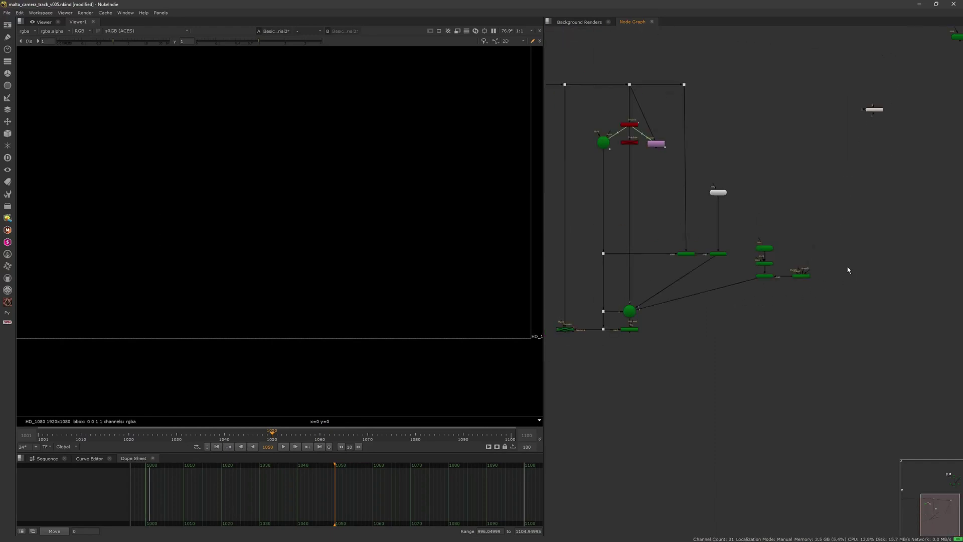
Add a Light node to the node graph beyond the frog branch, keeping its default settings.
{"action": "key", "text": "Tab"}
{"action": "type", "text": "ligh"}
{"action": "key", "text": "Return"}
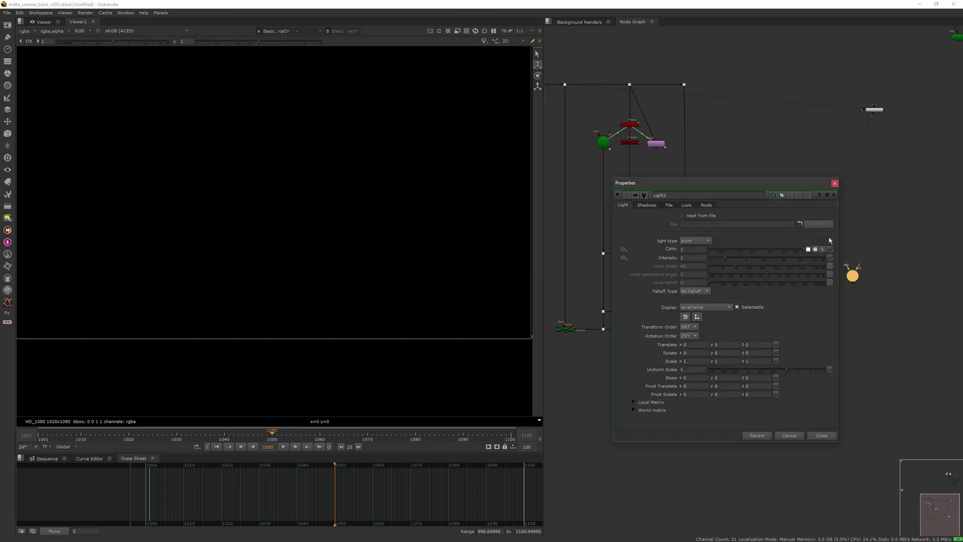
{"action": "left_click", "coordinate": [836, 184]}
{"action": "scroll", "coordinate": [771, 247], "scroll_direction": "up", "scroll_amount": 5}
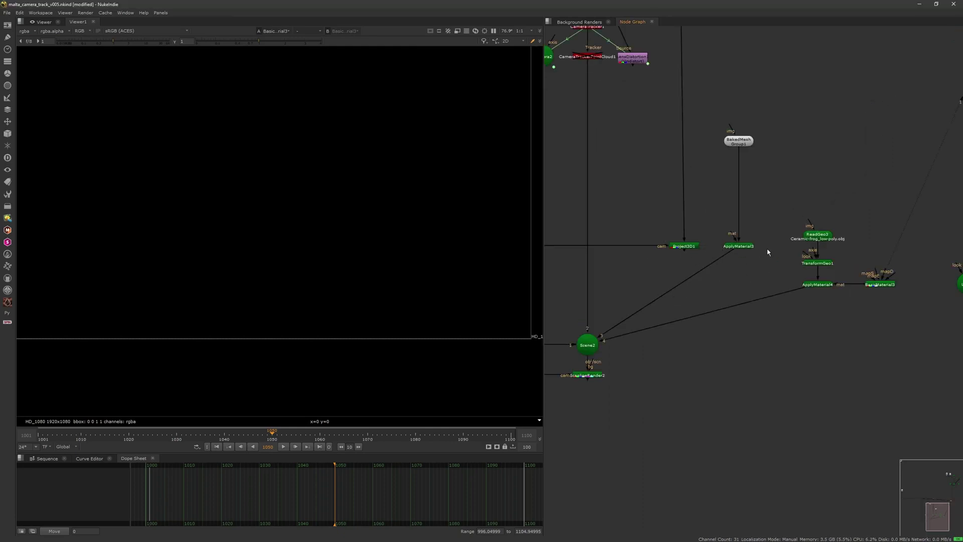
Paste a copy of the BasicMaterial, connect it to the cliff mesh's ApplyMaterial instead of Project3D1, and view ScanlineRender2.
{"action": "left_click", "coordinate": [768, 213]}
{"action": "key", "text": "ctrl+v"}
{"action": "left_click_drag", "start_coordinate": [734, 229], "coordinate": [783, 203]}
{"action": "left_click", "coordinate": [599, 376]}
{"action": "key", "text": "1"}
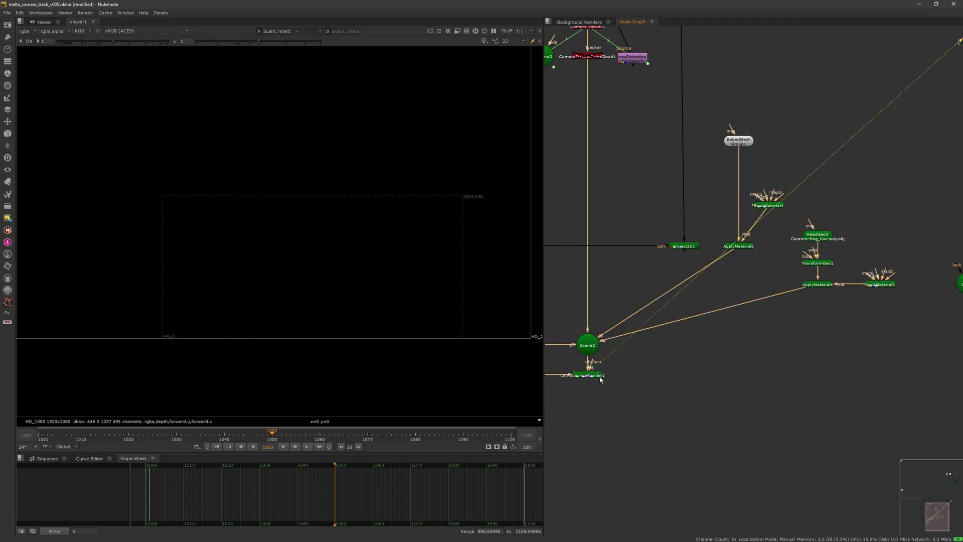
Connect the new light to Scene2 and move the playhead to an earlier frame to check the lit render.
{"action": "scroll", "coordinate": [694, 347], "scroll_direction": "down", "scroll_amount": 5}
{"action": "middle_click_drag", "start_coordinate": [687, 350], "coordinate": [687, 343]}
{"action": "left_click_drag", "start_coordinate": [811, 314], "coordinate": [813, 293]}
{"action": "scroll", "coordinate": [826, 296], "scroll_direction": "up", "scroll_amount": 5}
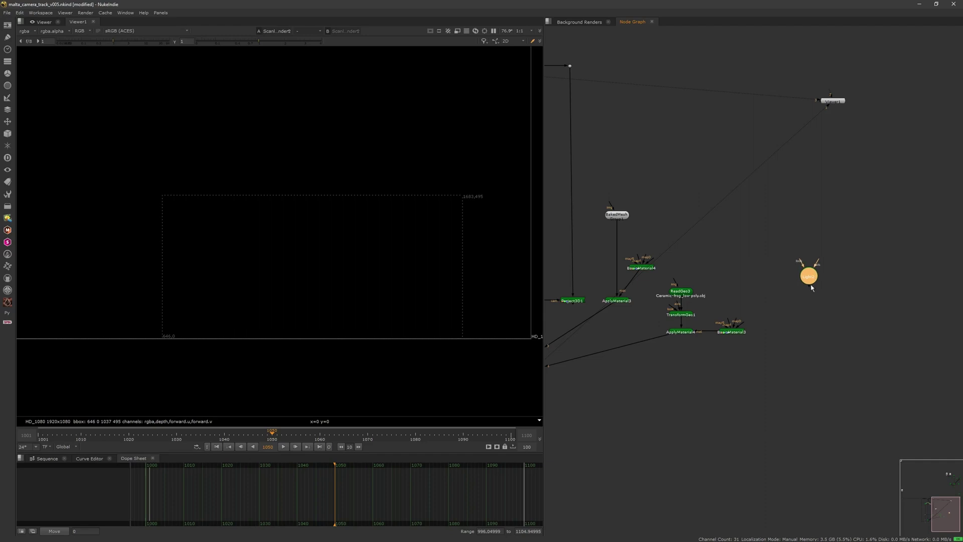
{"action": "middle_click_drag", "start_coordinate": [850, 278], "coordinate": [931, 248]}
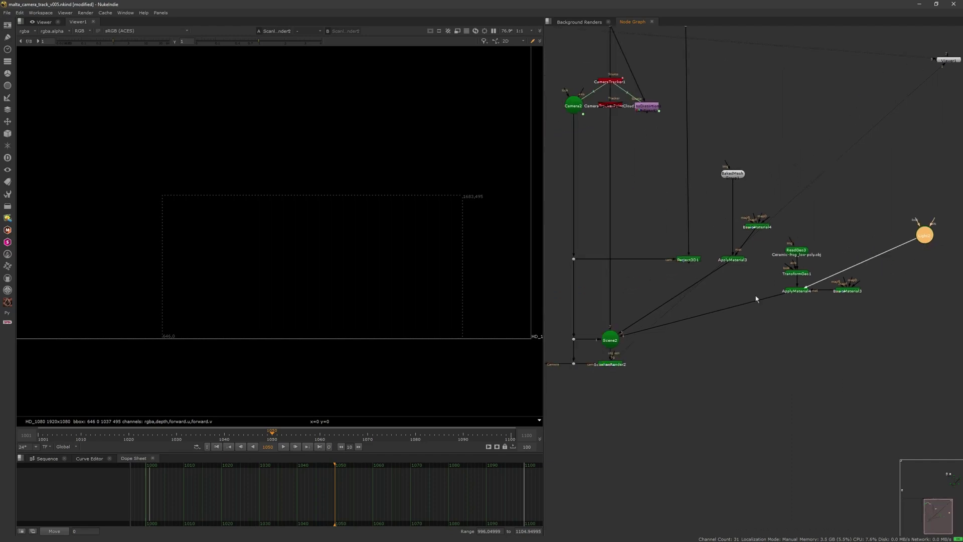
{"action": "left_click_drag", "start_coordinate": [757, 298], "coordinate": [612, 339]}
{"action": "scroll", "coordinate": [870, 268], "scroll_direction": "down", "scroll_amount": 4}
{"action": "left_click_drag", "start_coordinate": [905, 248], "coordinate": [598, 290]}
{"action": "left_click_drag", "start_coordinate": [195, 434], "coordinate": [157, 435]}
Add a FillMat node and connect it to the cliff mesh's ApplyMaterial in place of the BasicMaterial.
{"action": "scroll", "coordinate": [779, 290], "scroll_direction": "up", "scroll_amount": 5}
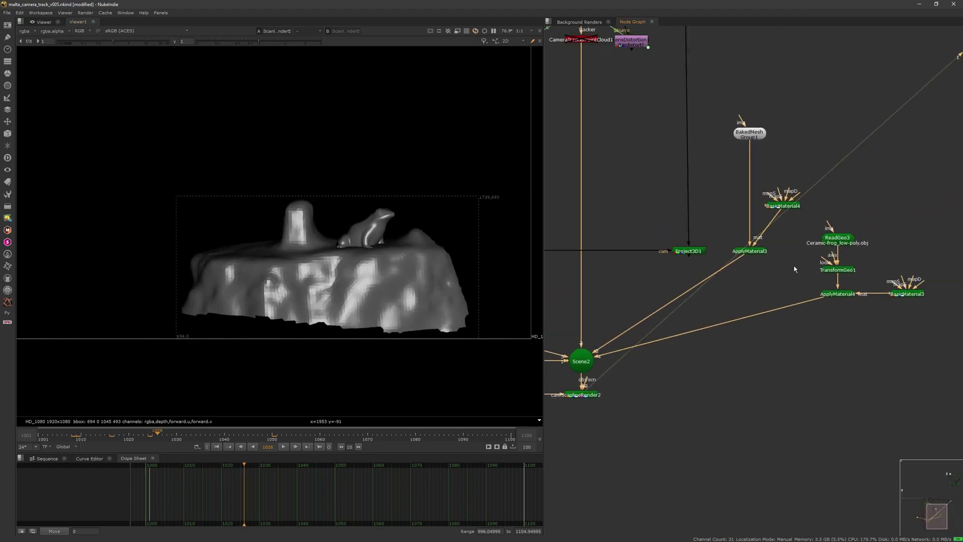
{"action": "scroll", "coordinate": [875, 172], "scroll_direction": "down", "scroll_amount": 2}
{"action": "key", "text": "Tab"}
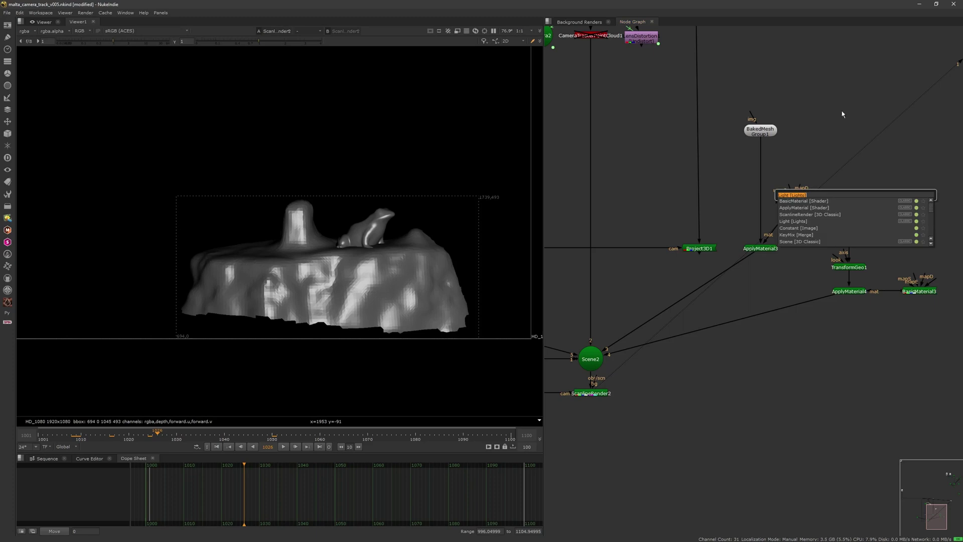
{"action": "type", "text": "fill"}
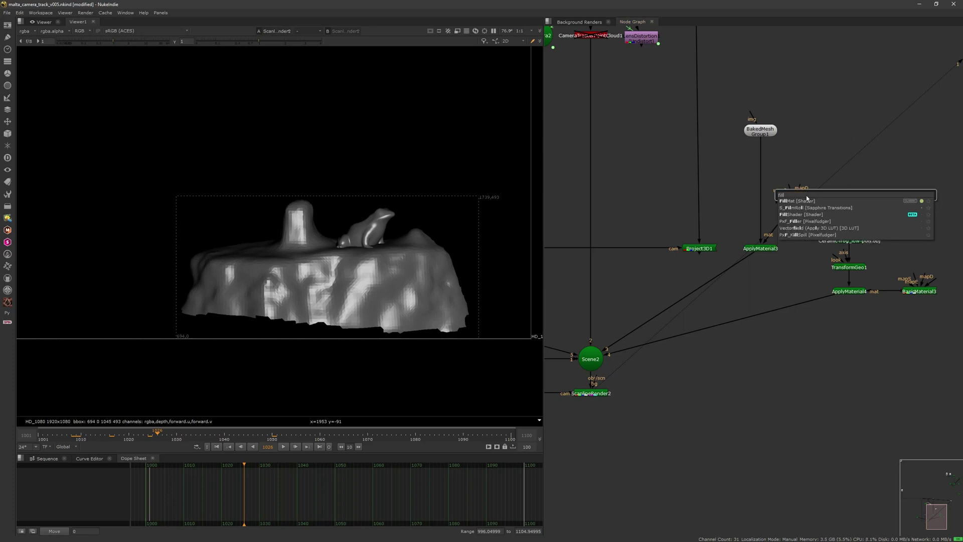
{"action": "key", "text": "Return"}
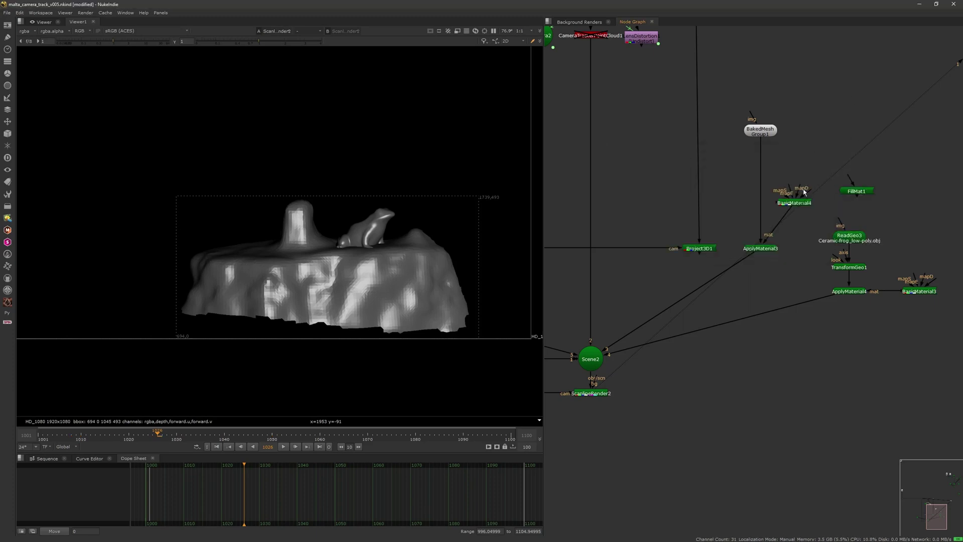
{"action": "left_click_drag", "start_coordinate": [791, 215], "coordinate": [867, 193]}
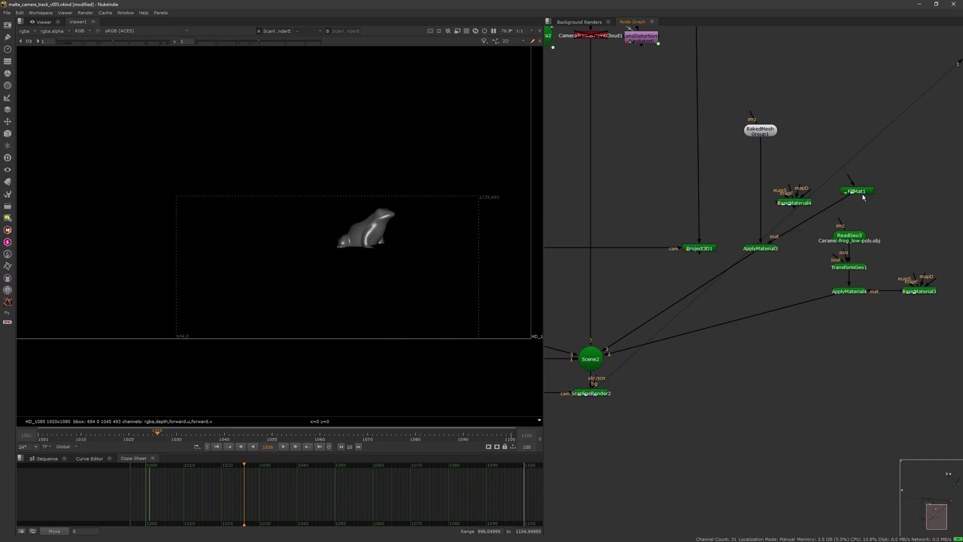
Examine the frog's holdout edge in the render up close, then display the ScanlineRender2 alpha channel.
{"action": "scroll", "coordinate": [444, 248], "scroll_direction": "up", "scroll_amount": 3}
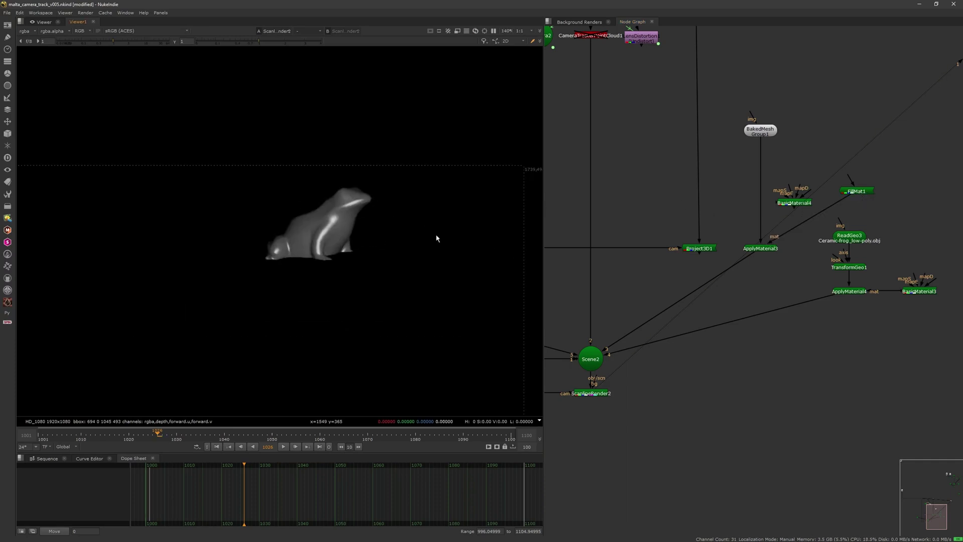
{"action": "scroll", "coordinate": [399, 263], "scroll_direction": "up", "scroll_amount": 2}
{"action": "scroll", "coordinate": [380, 273], "scroll_direction": "up", "scroll_amount": 2}
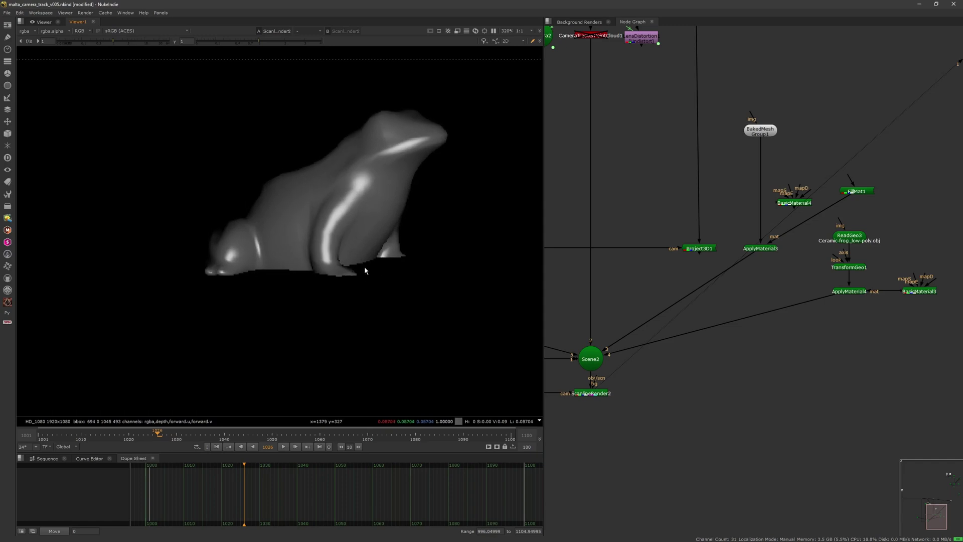
{"action": "left_click", "coordinate": [609, 396]}
{"action": "key", "text": "a"}
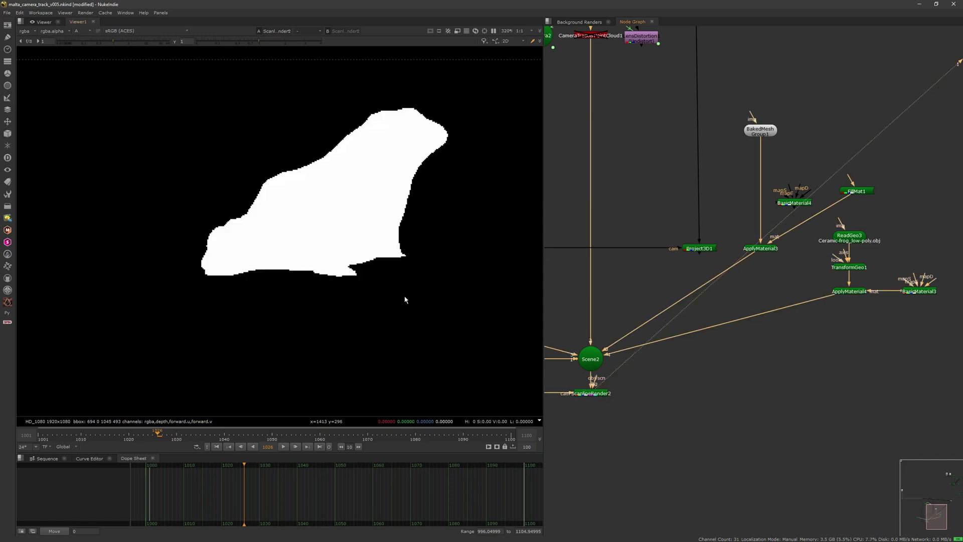
Restore the RGB display, reconnect BasicMaterial4 to the cliff mesh's ApplyMaterial, and lower the frog slightly in Y with TransformGeo1.
{"action": "key", "text": "a"}
{"action": "key", "text": "a"}
{"action": "key", "text": "a"}
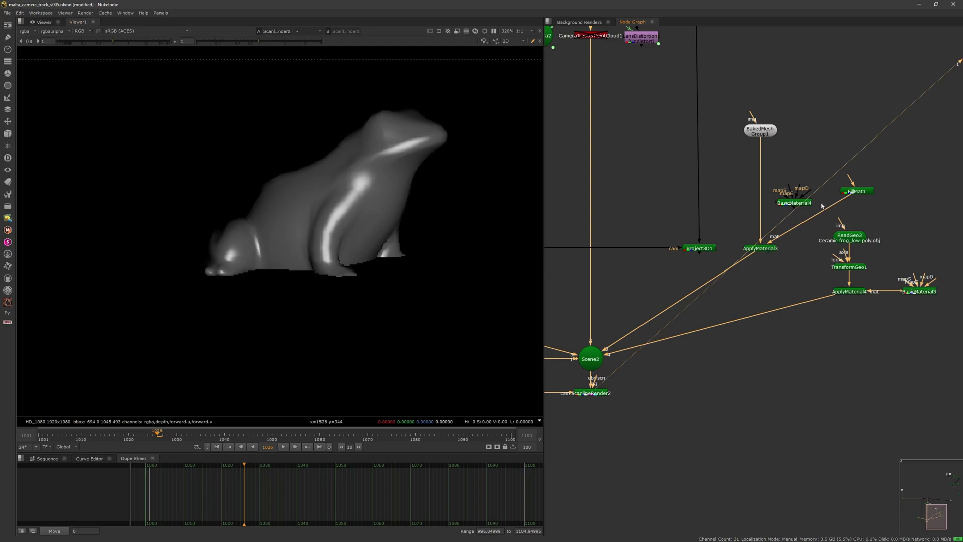
{"action": "left_click_drag", "start_coordinate": [830, 211], "coordinate": [809, 206]}
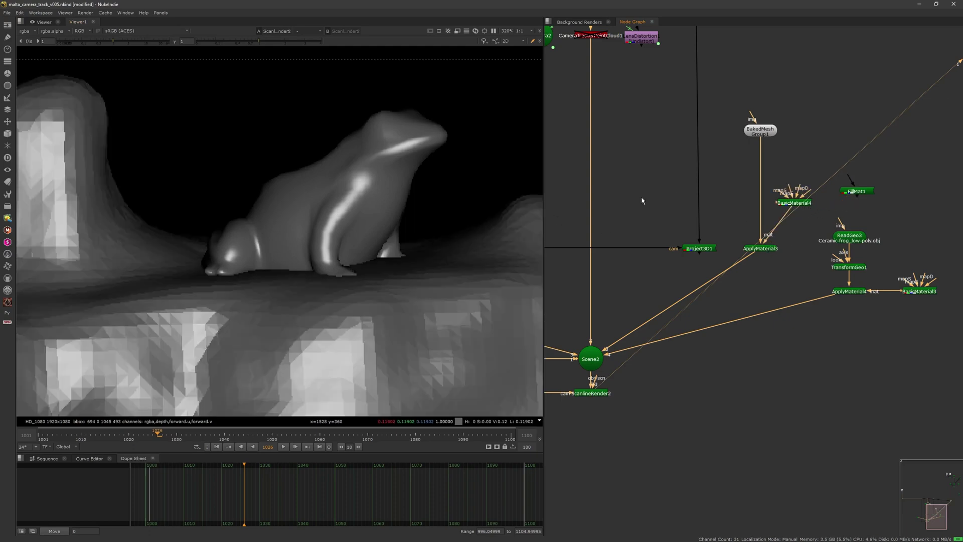
{"action": "double_click", "coordinate": [851, 267]}
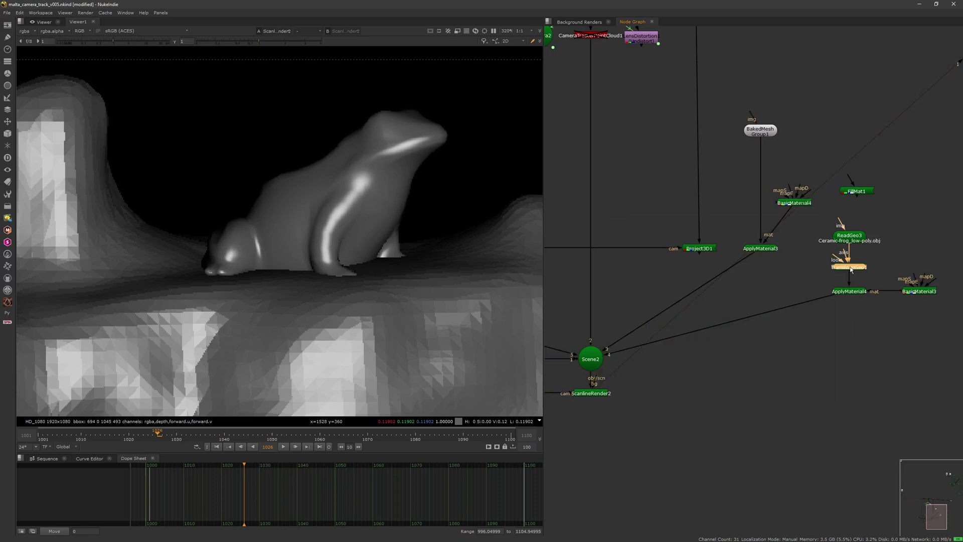
{"action": "left_click_drag", "start_coordinate": [323, 238], "coordinate": [325, 243]}
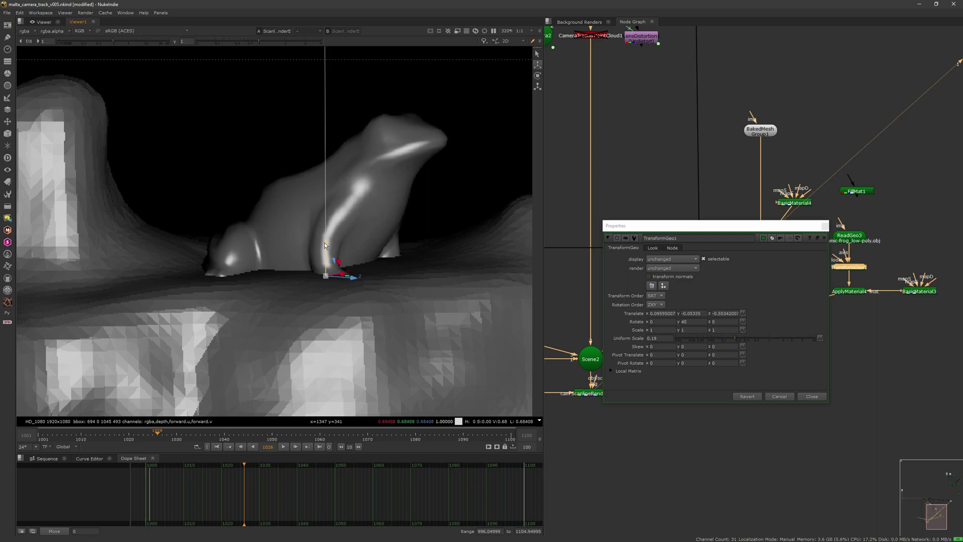
{"action": "left_click", "coordinate": [824, 227]}
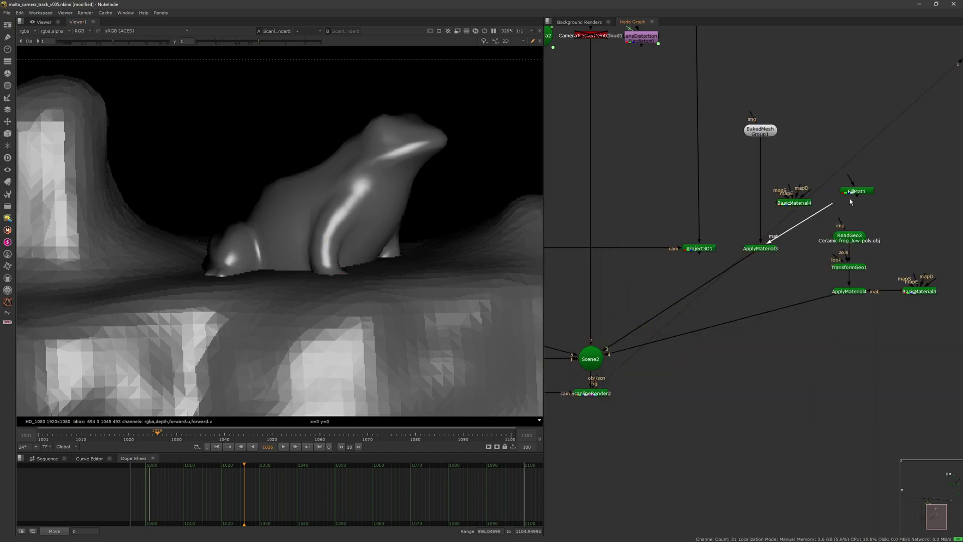
Connect FillMat1 to the cliff mesh's ApplyMaterial to check the lowered frog's holdout edge.
{"action": "left_click_drag", "start_coordinate": [851, 202], "coordinate": [864, 197]}
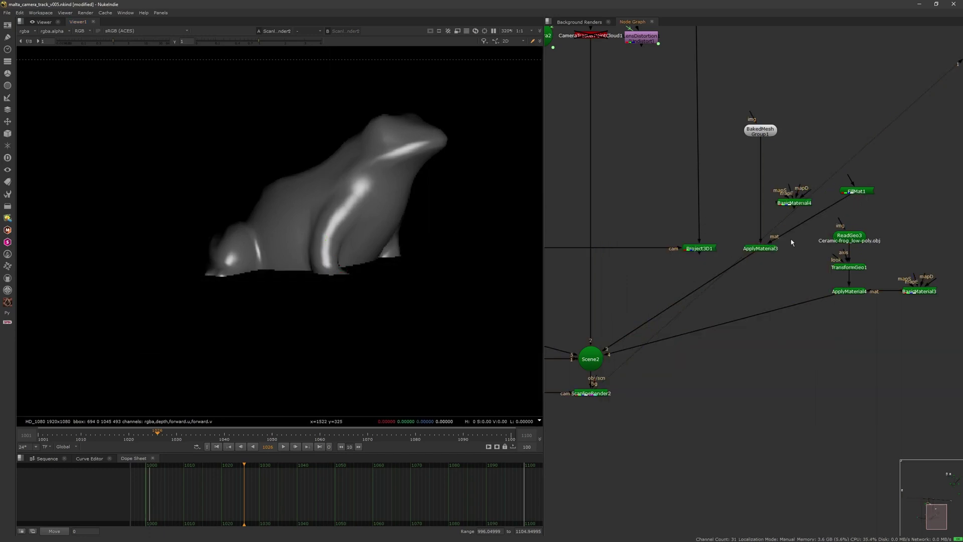
{"action": "left_click", "coordinate": [909, 293]}
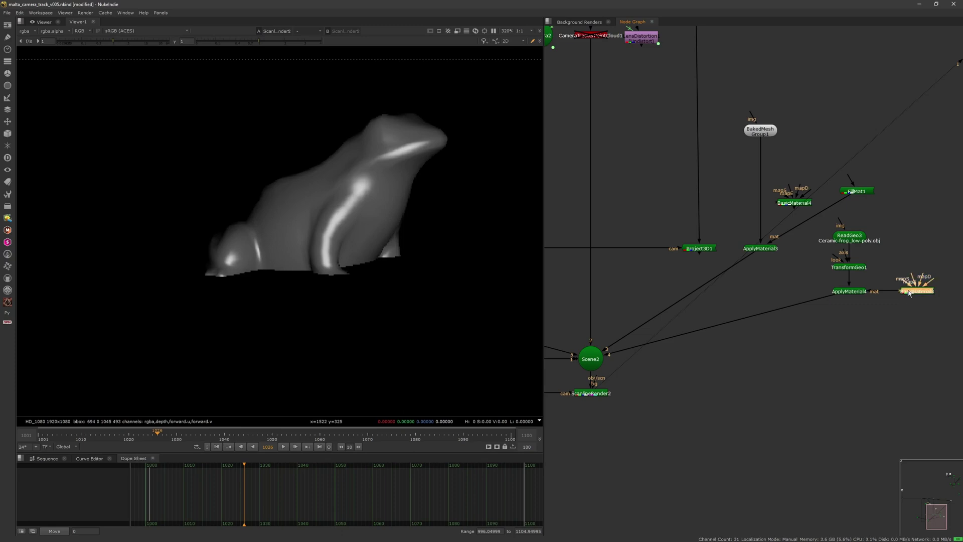
{"action": "left_click", "coordinate": [715, 296]}
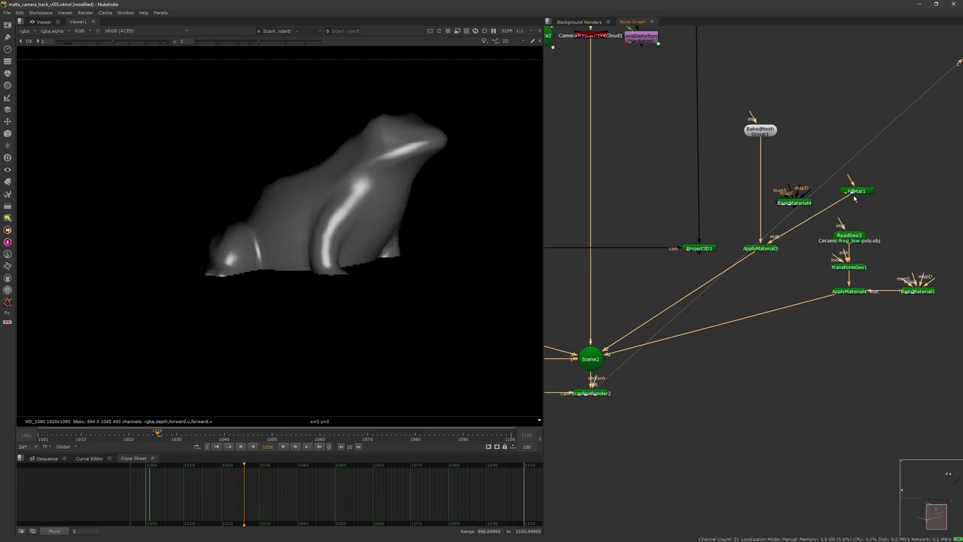
Put BasicMaterial4 back on the cliff mesh's ApplyMaterial and raise the frog slightly in Y with TransformGeo1.
{"action": "left_click_drag", "start_coordinate": [853, 195], "coordinate": [794, 204]}
{"action": "double_click", "coordinate": [855, 269]}
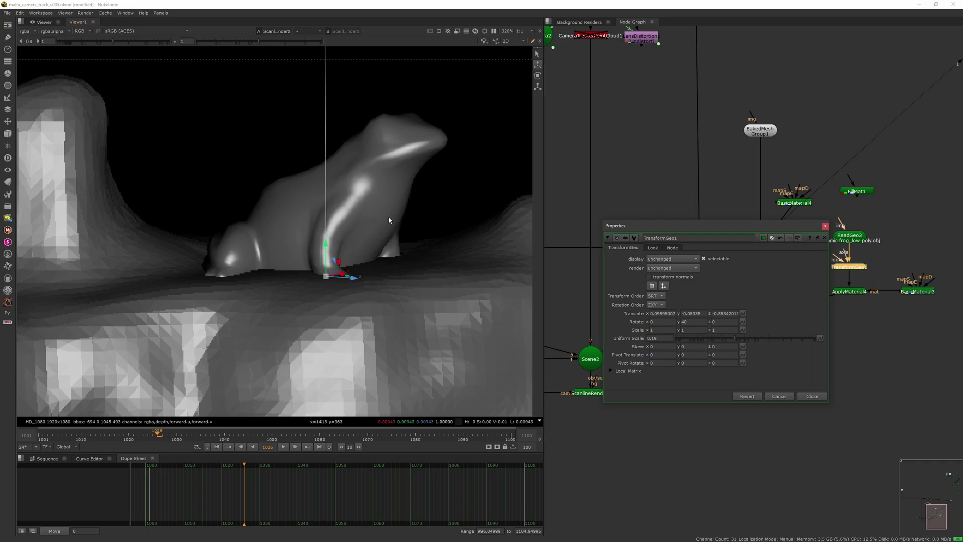
{"action": "left_click_drag", "start_coordinate": [323, 250], "coordinate": [325, 246]}
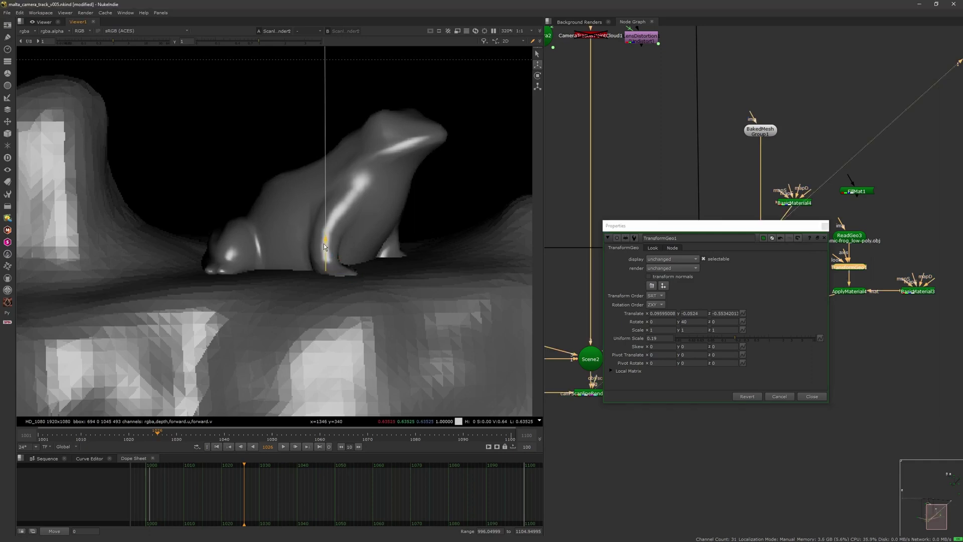
Reduce TransformGeo1's Y rotation so the frog turns more toward the camera, and close its properties.
{"action": "left_click", "coordinate": [692, 322]}
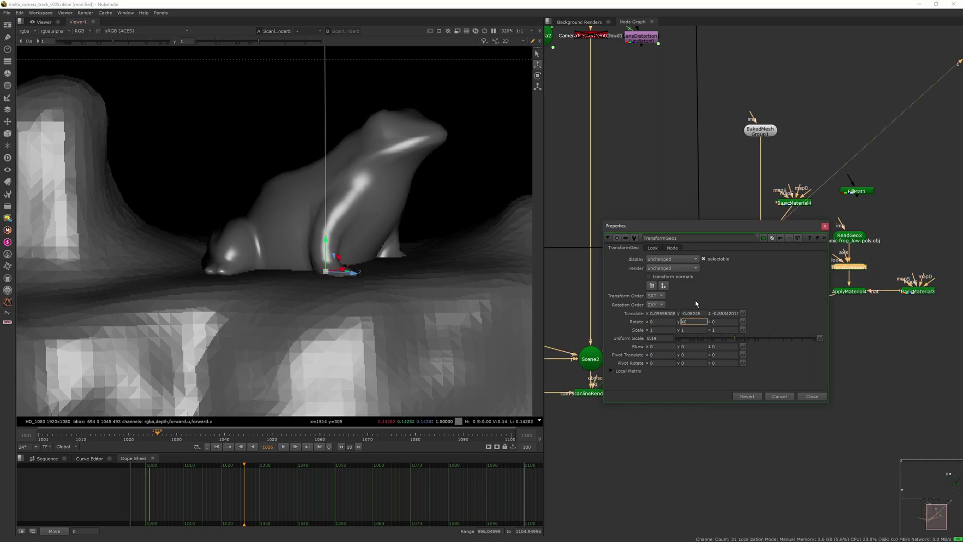
{"action": "key", "text": "Down"}
{"action": "key", "text": "Down"}
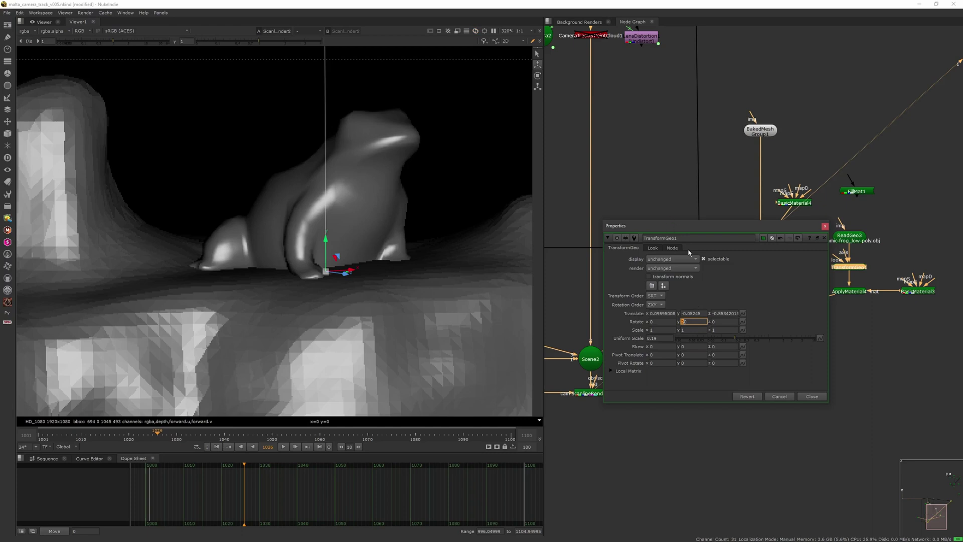
{"action": "left_click", "coordinate": [825, 226]}
{"action": "left_click", "coordinate": [723, 216]}
Reconnect FillMat1 to the cliff mesh's ApplyMaterial and delete the spare BasicMaterial4 node.
{"action": "scroll", "coordinate": [465, 273], "scroll_direction": "down", "scroll_amount": 3}
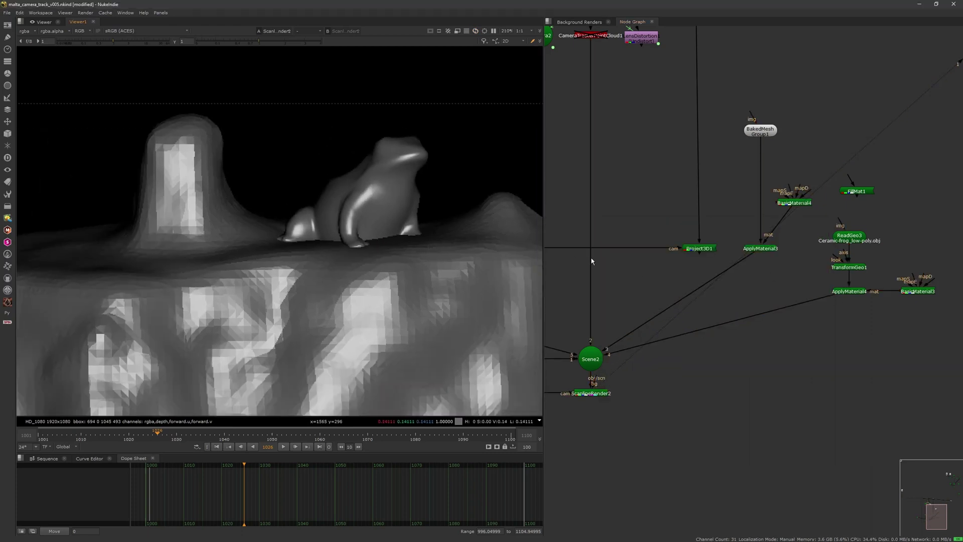
{"action": "scroll", "coordinate": [395, 296], "scroll_direction": "down", "scroll_amount": 5}
{"action": "scroll", "coordinate": [407, 315], "scroll_direction": "up", "scroll_amount": 1}
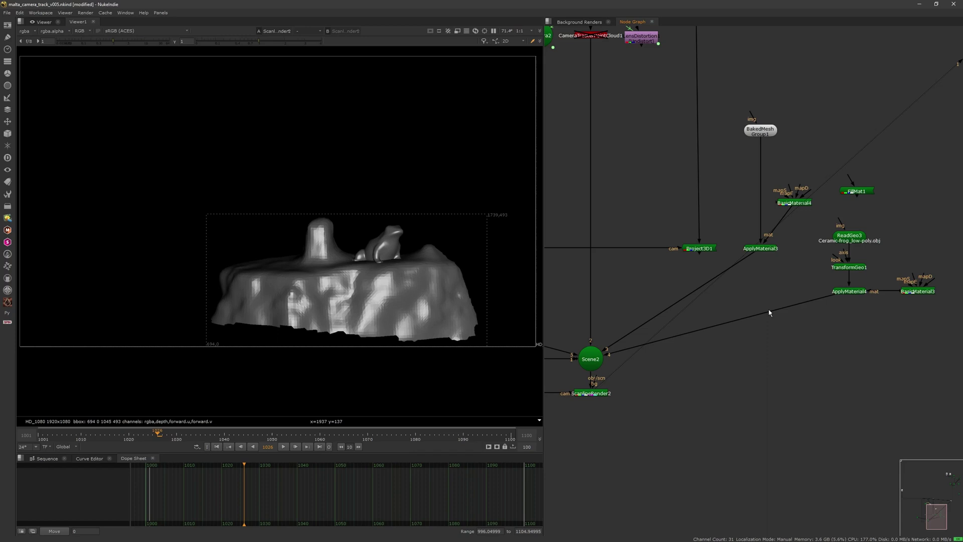
{"action": "left_click_drag", "start_coordinate": [793, 207], "coordinate": [857, 196]}
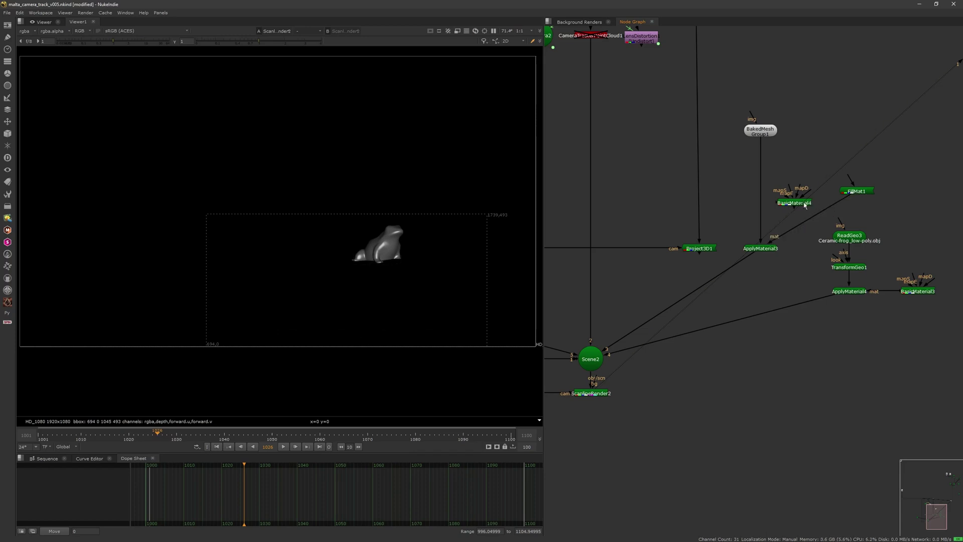
{"action": "left_click", "coordinate": [804, 203]}
{"action": "key", "text": "Delete"}
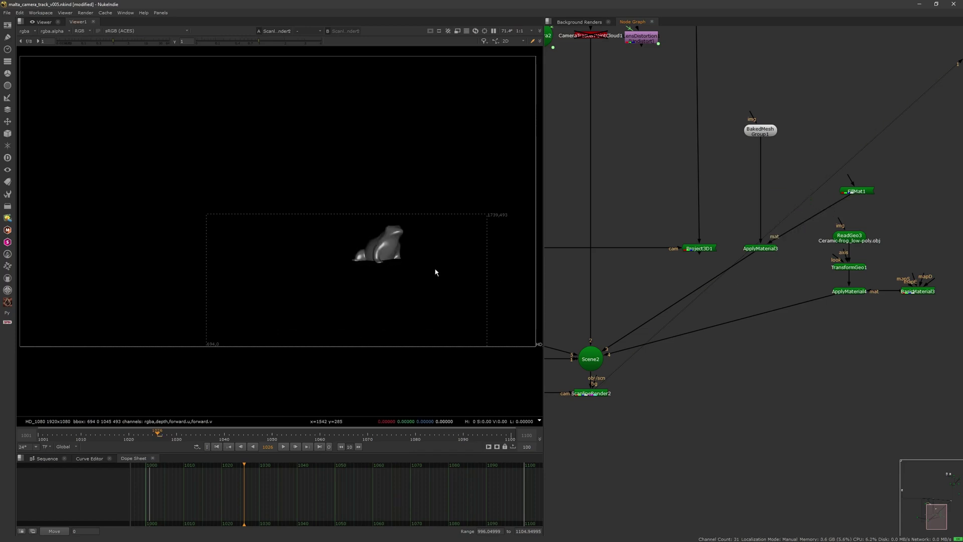
Copy the original frog setup's two texture Reads, Grade and BasicMaterial1, and paste them beside the tracked frog's nodes.
{"action": "scroll", "coordinate": [417, 284], "scroll_direction": "down", "scroll_amount": 1}
{"action": "scroll", "coordinate": [744, 299], "scroll_direction": "down", "scroll_amount": 6}
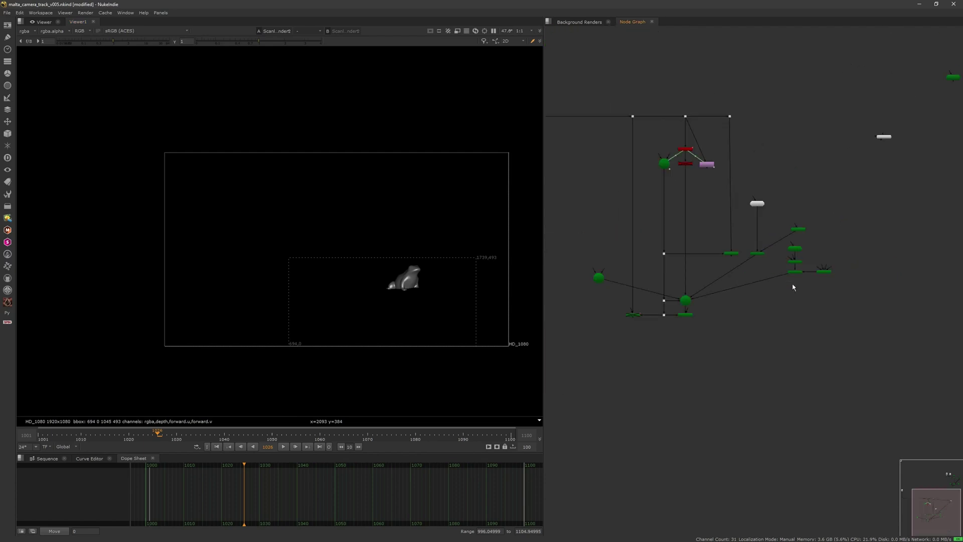
{"action": "middle_click_drag", "start_coordinate": [772, 166], "coordinate": [788, 301]}
{"action": "scroll", "coordinate": [742, 165], "scroll_direction": "up", "scroll_amount": 3}
{"action": "middle_click_drag", "start_coordinate": [742, 167], "coordinate": [777, 194]}
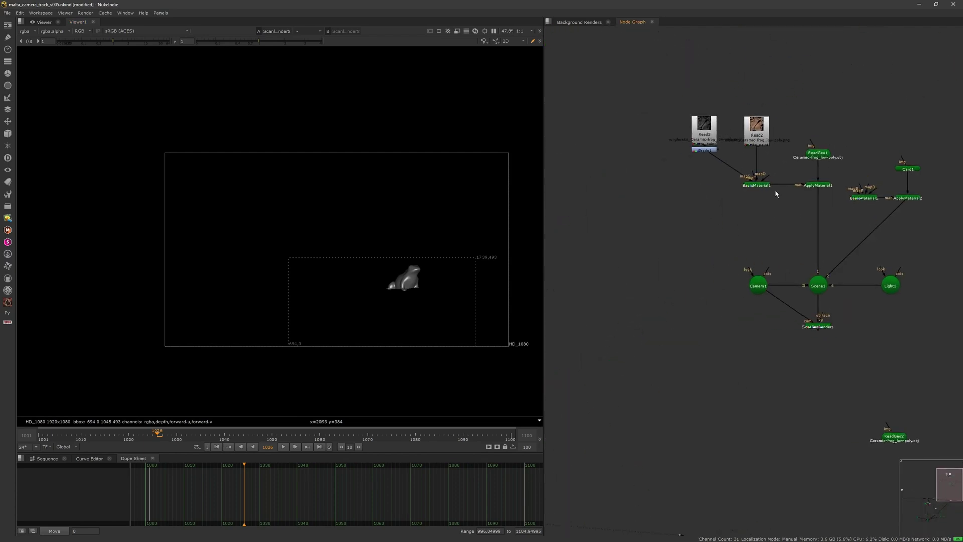
{"action": "scroll", "coordinate": [772, 194], "scroll_direction": "up", "scroll_amount": 3}
{"action": "scroll", "coordinate": [828, 188], "scroll_direction": "down", "scroll_amount": 6}
{"action": "scroll", "coordinate": [818, 188], "scroll_direction": "up", "scroll_amount": 2}
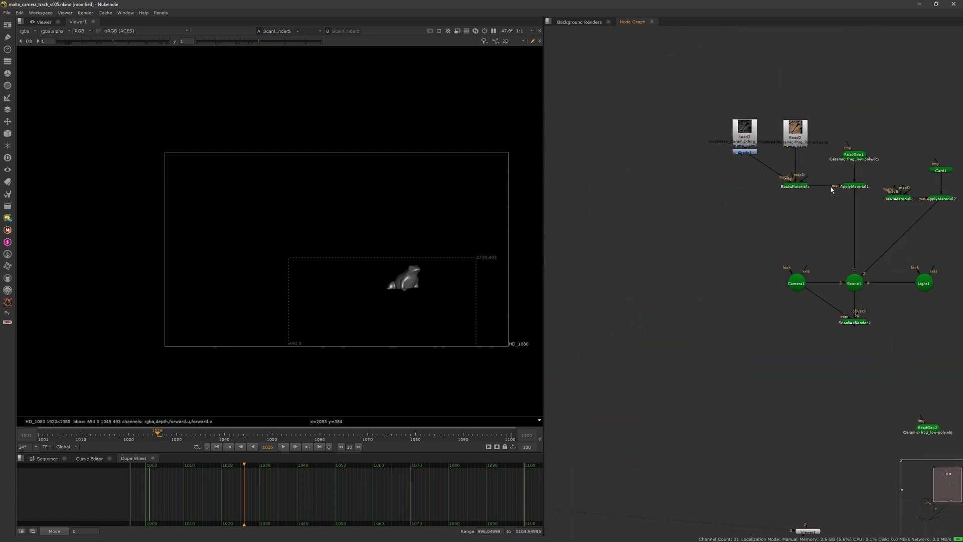
{"action": "left_click_drag", "start_coordinate": [707, 100], "coordinate": [817, 200]}
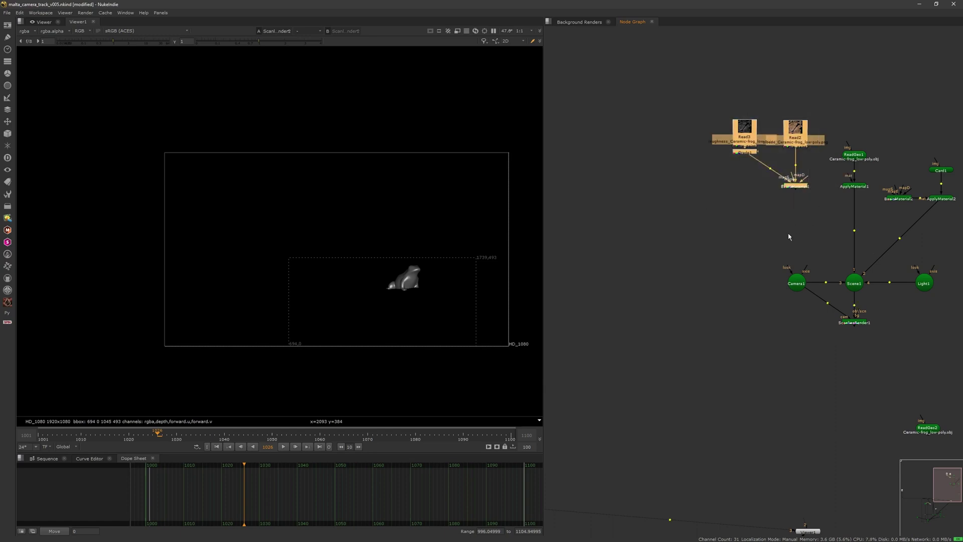
{"action": "middle_click_drag", "start_coordinate": [748, 284], "coordinate": [819, 156]}
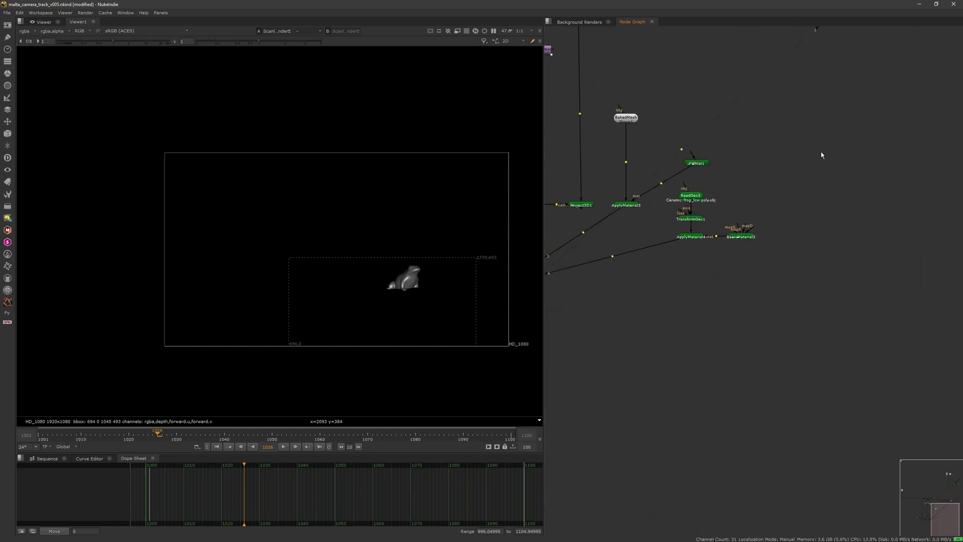
{"action": "key", "text": "ctrl+v"}
{"action": "left_click", "coordinate": [796, 206]}
Connect the pasted textured BasicMaterial to the frog's ApplyMaterial4 in place of BasicMaterial3, and delete BasicMaterial3.
{"action": "scroll", "coordinate": [800, 210], "scroll_direction": "up", "scroll_amount": 1}
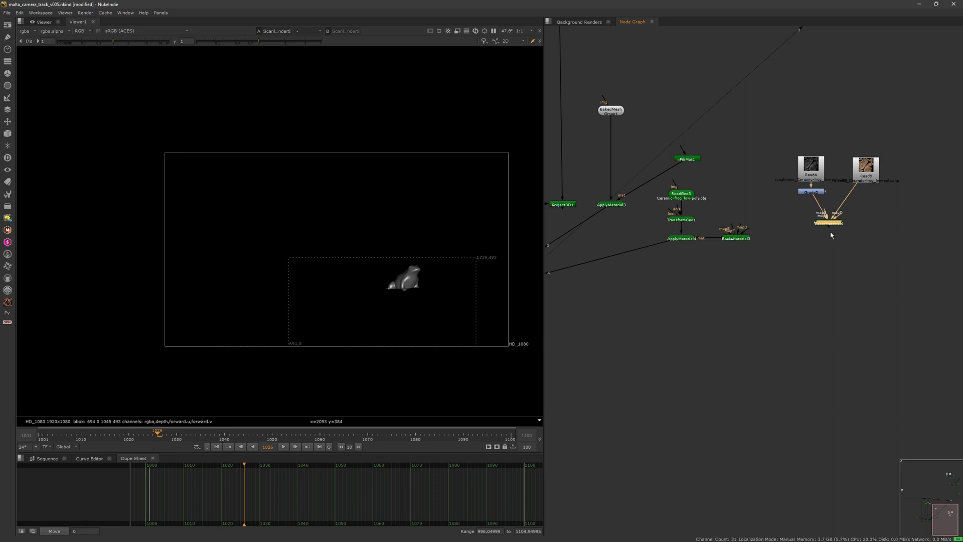
{"action": "scroll", "coordinate": [848, 235], "scroll_direction": "up", "scroll_amount": 1}
{"action": "left_click", "coordinate": [752, 248]}
{"action": "left_click_drag", "start_coordinate": [725, 245], "coordinate": [814, 223]}
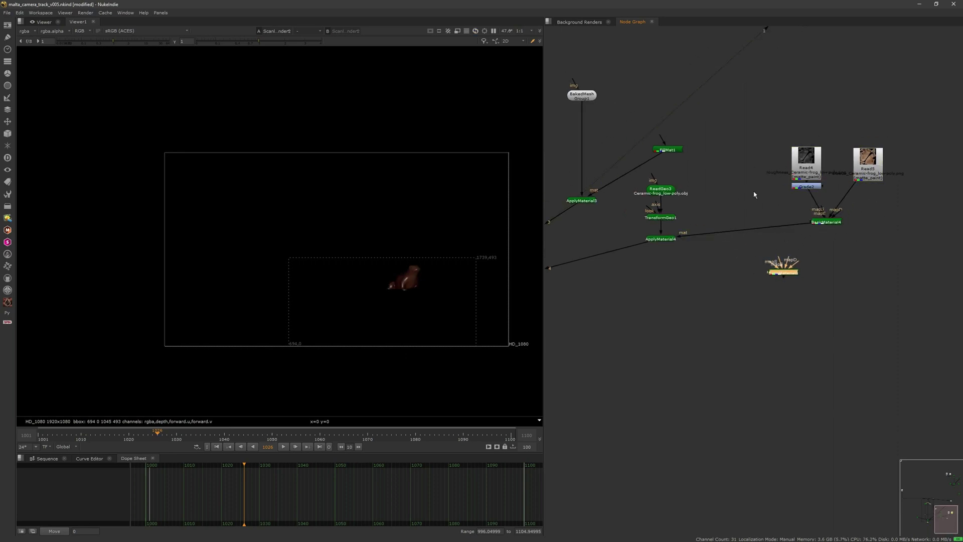
{"action": "scroll", "coordinate": [401, 243], "scroll_direction": "up", "scroll_amount": 5}
{"action": "scroll", "coordinate": [723, 267], "scroll_direction": "down", "scroll_amount": 3}
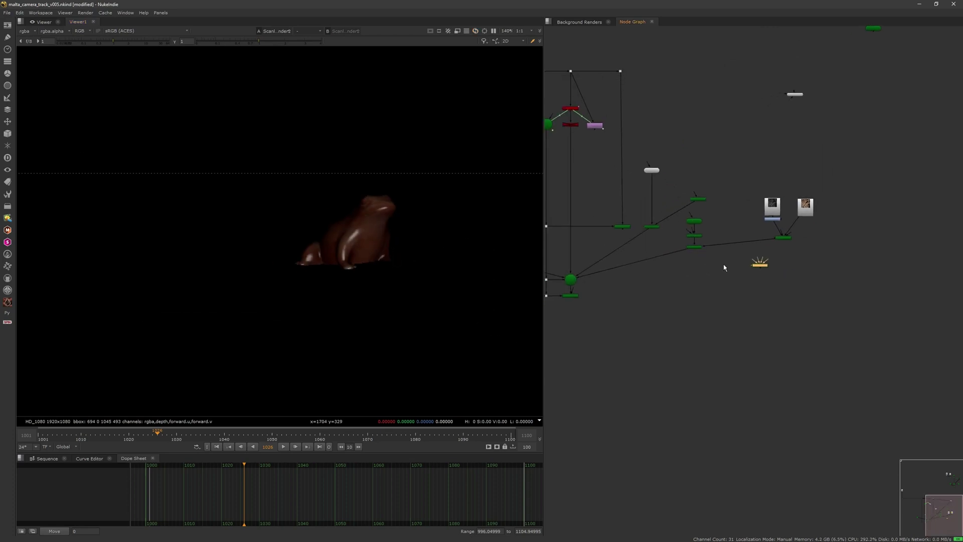
{"action": "middle_click_drag", "start_coordinate": [671, 220], "coordinate": [714, 254]}
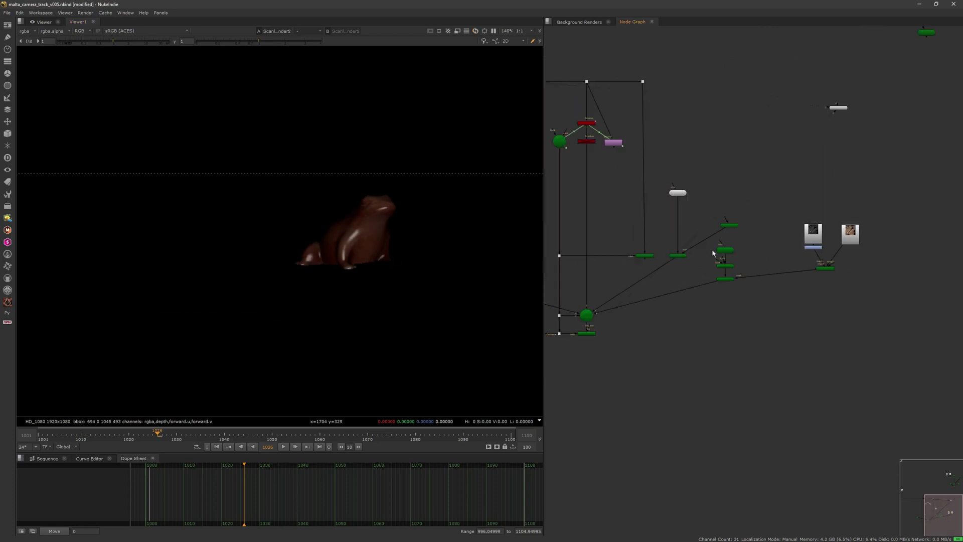
Select ScanlineRender2 and examine the frog's edges up close in its alpha channel and RGB render.
{"action": "scroll", "coordinate": [713, 254], "scroll_direction": "up", "scroll_amount": 3}
{"action": "scroll", "coordinate": [671, 262], "scroll_direction": "down", "scroll_amount": 4}
{"action": "middle_click_drag", "start_coordinate": [655, 298], "coordinate": [808, 226]}
{"action": "scroll", "coordinate": [808, 226], "scroll_direction": "up", "scroll_amount": 3}
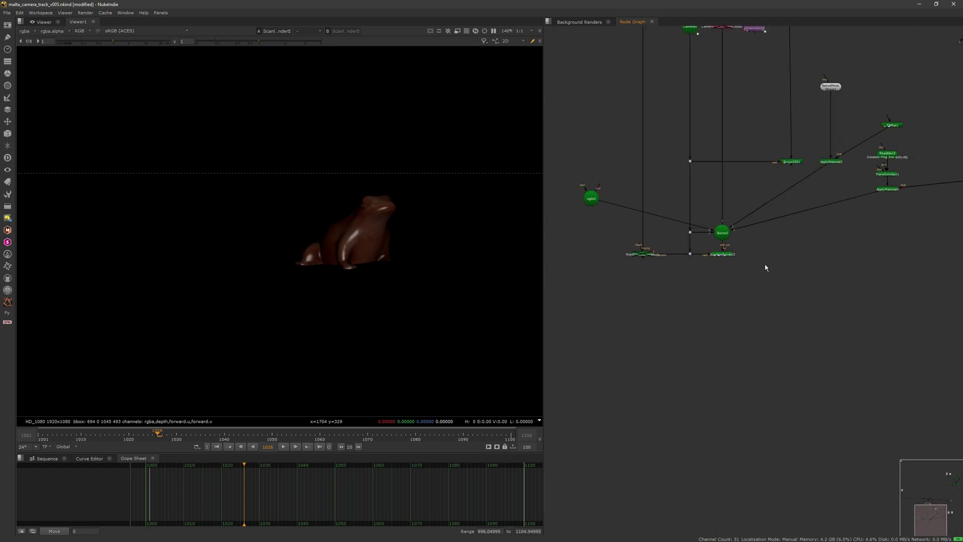
{"action": "left_click", "coordinate": [722, 255]}
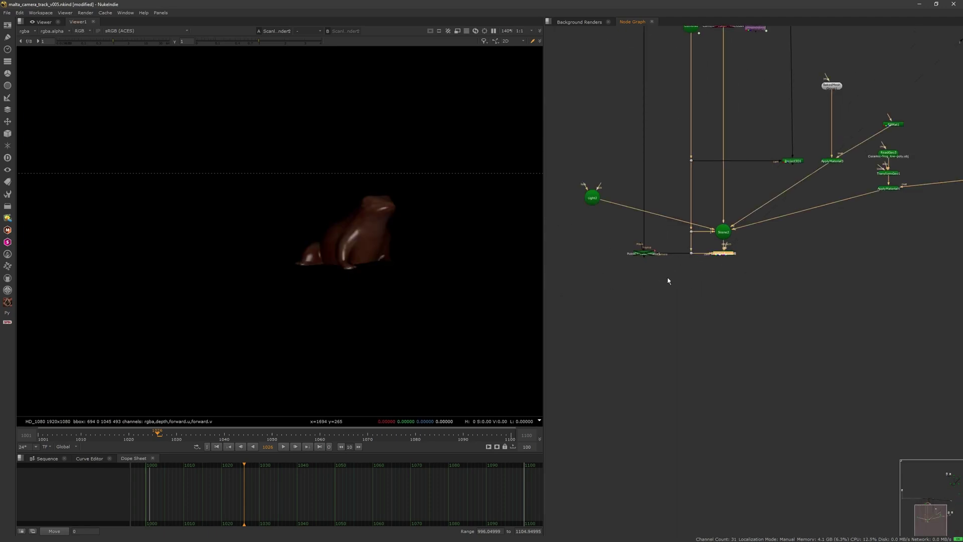
{"action": "scroll", "coordinate": [668, 281], "scroll_direction": "up", "scroll_amount": 2}
{"action": "key", "text": "a"}
{"action": "scroll", "coordinate": [380, 247], "scroll_direction": "up", "scroll_amount": 5}
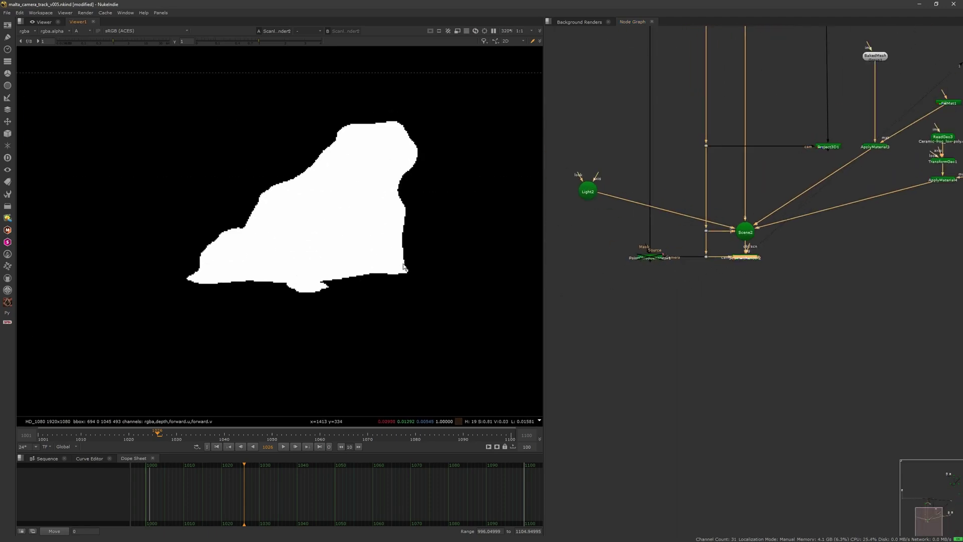
{"action": "key", "text": "a"}
{"action": "key", "text": "a"}
{"action": "key", "text": "a"}
Set ScanlineRender2's antialiasing to high and check the frog's edges in the alpha channel.
{"action": "double_click", "coordinate": [756, 258]}
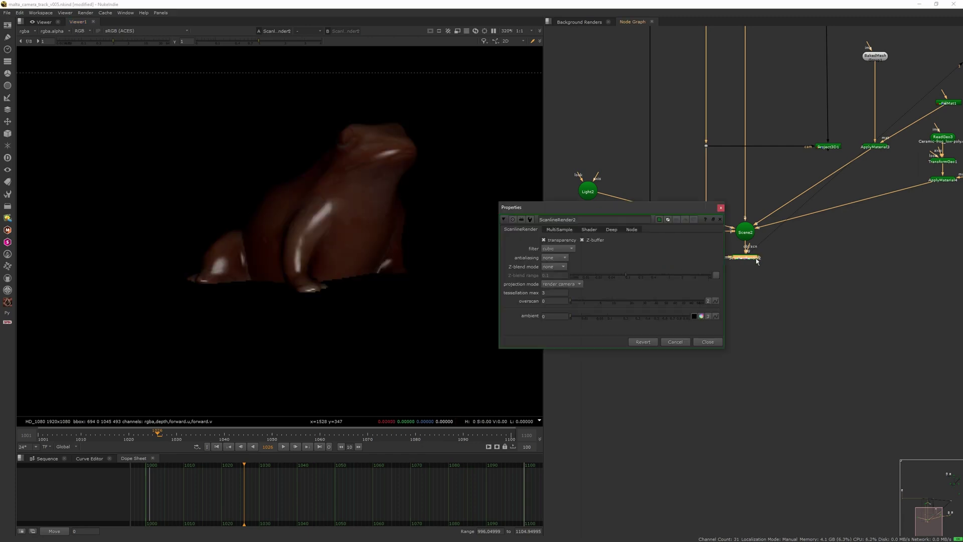
{"action": "left_click", "coordinate": [554, 258]}
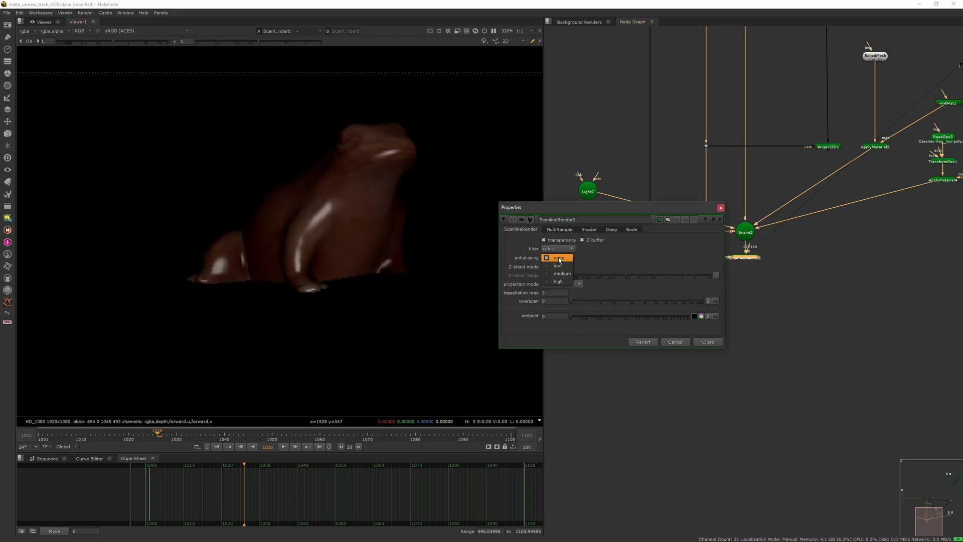
{"action": "left_click", "coordinate": [552, 284]}
{"action": "key", "text": "a"}
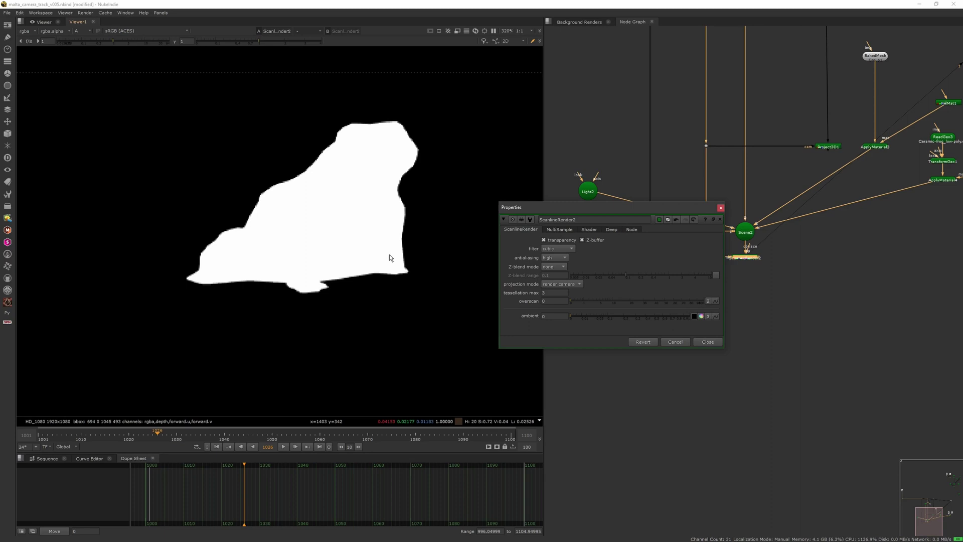
{"action": "key", "text": "a"}
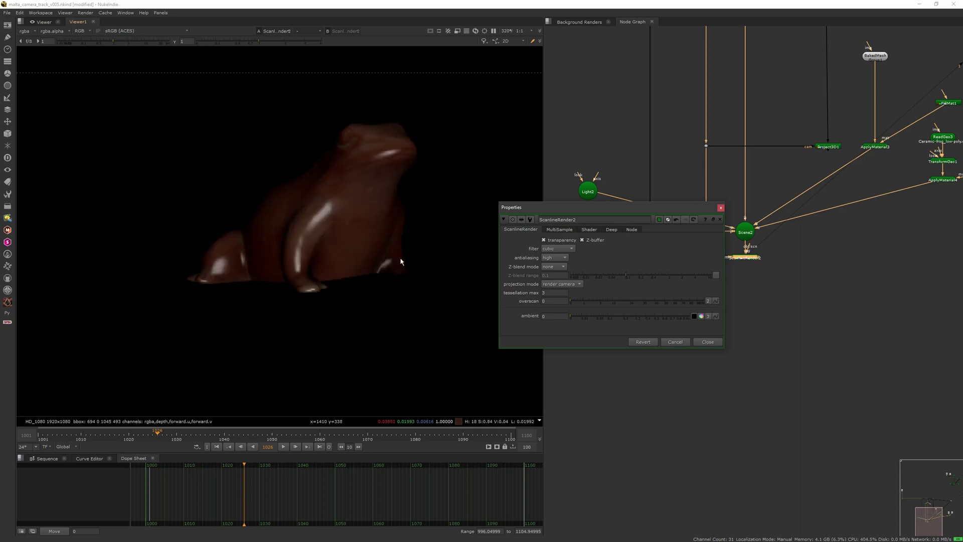
Review ScanlineRender2's MultiSample and Shader settings, including the motion vector options, and close its properties.
{"action": "left_click", "coordinate": [560, 229]}
{"action": "left_click", "coordinate": [590, 230]}
{"action": "left_click", "coordinate": [540, 230]}
{"action": "left_click", "coordinate": [589, 230]}
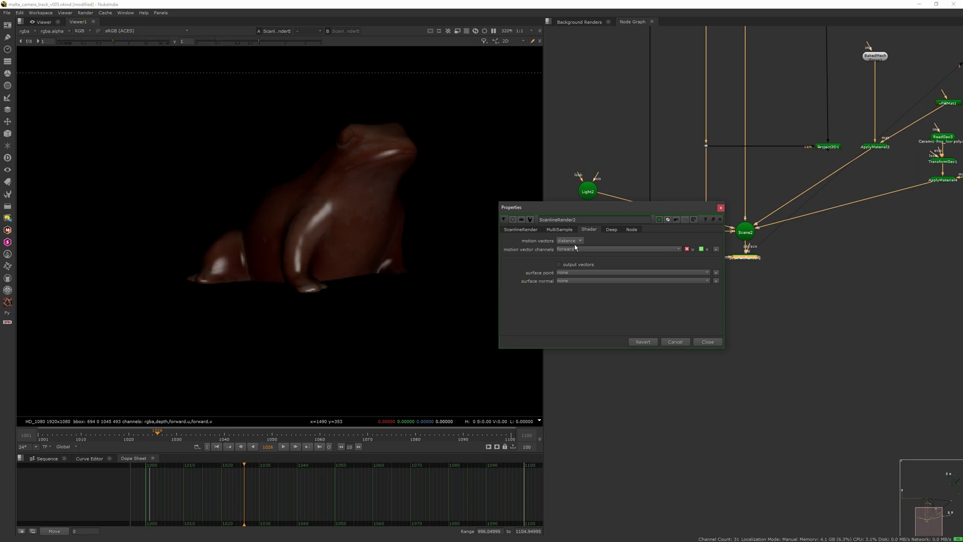
{"action": "left_click", "coordinate": [721, 207]}
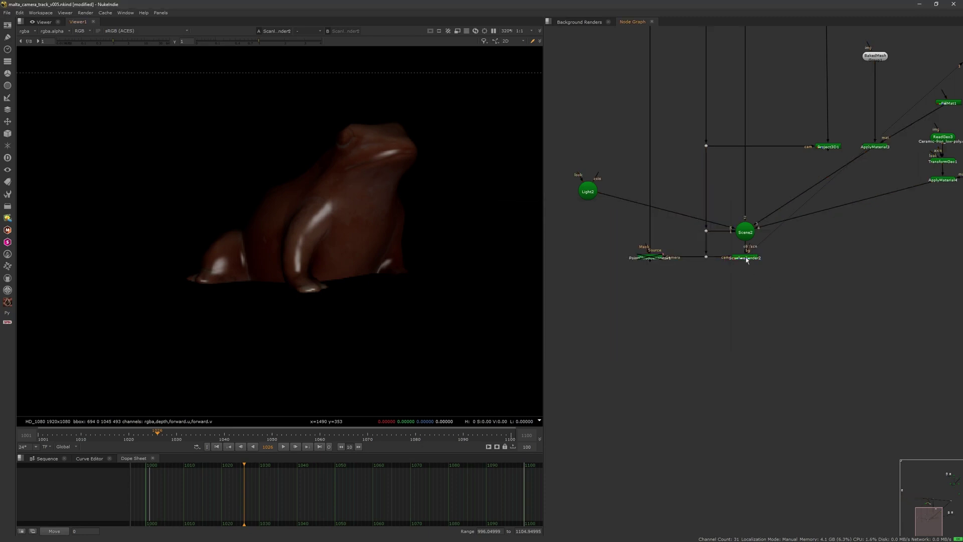
Move the Light2 node to the other side of Scene2, below the frog's ApplyMaterial4.
{"action": "scroll", "coordinate": [713, 262], "scroll_direction": "down", "scroll_amount": 3}
{"action": "left_click_drag", "start_coordinate": [637, 223], "coordinate": [825, 251]}
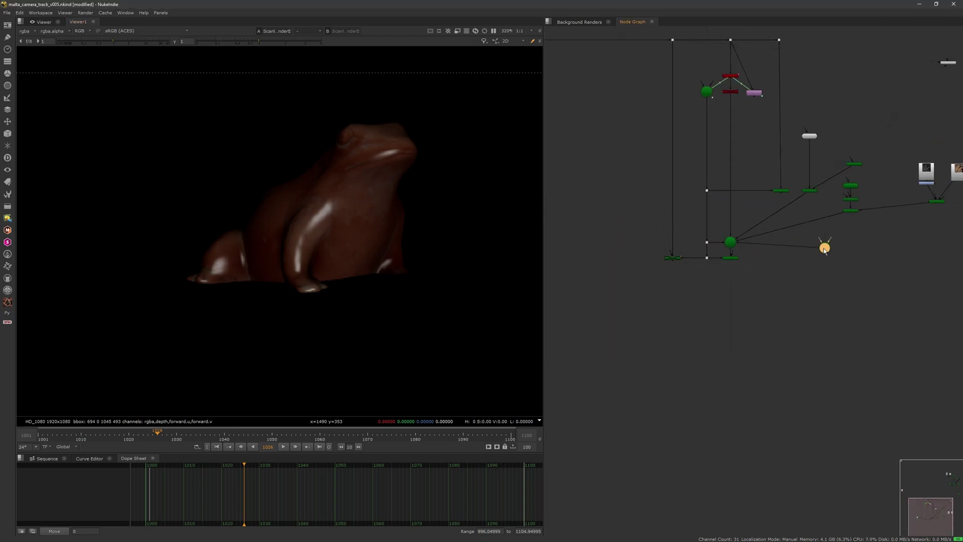
Add a Dot well below the background plate's Read node, connect it to the plate branch and align it vertically.
{"action": "scroll", "coordinate": [692, 288], "scroll_direction": "down", "scroll_amount": 5}
{"action": "scroll", "coordinate": [692, 288], "scroll_direction": "up", "scroll_amount": 4}
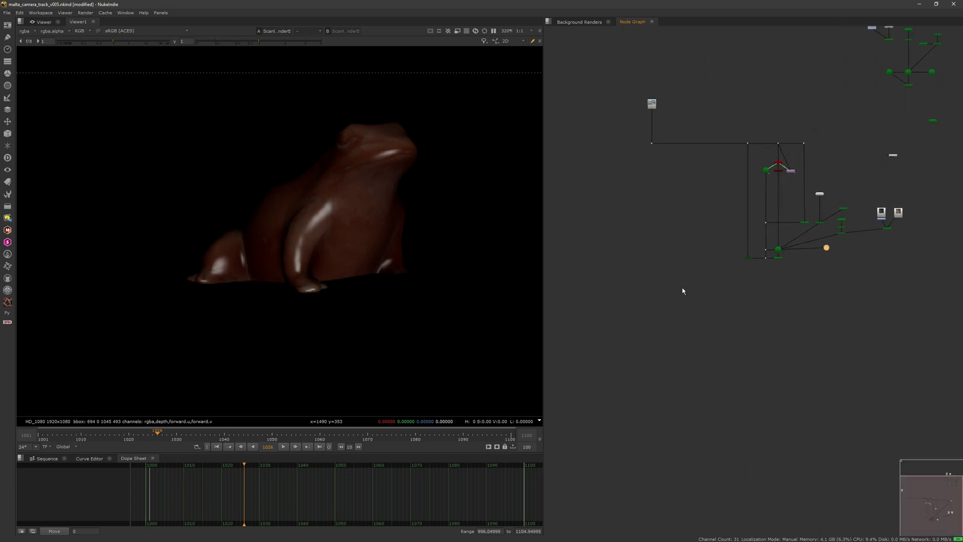
{"action": "key", "text": "period"}
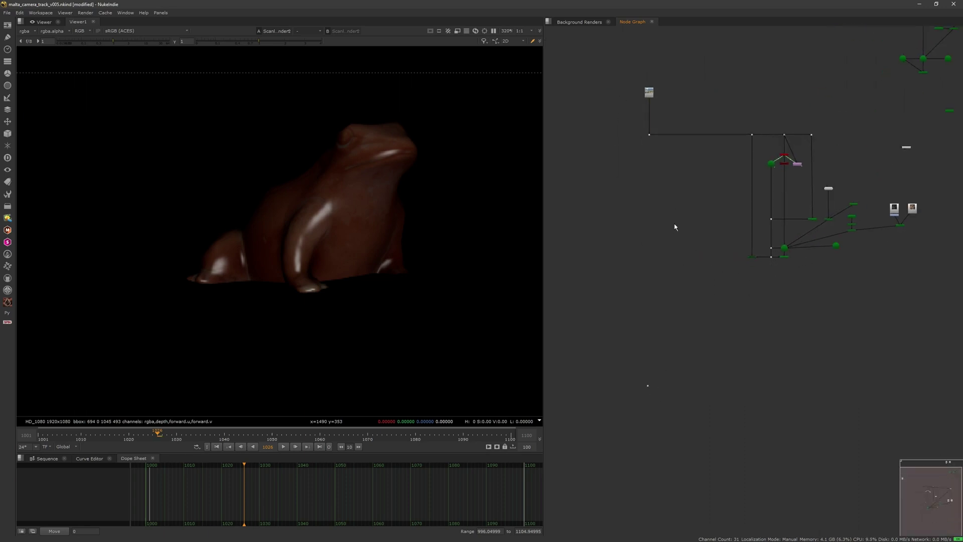
{"action": "key", "text": "y"}
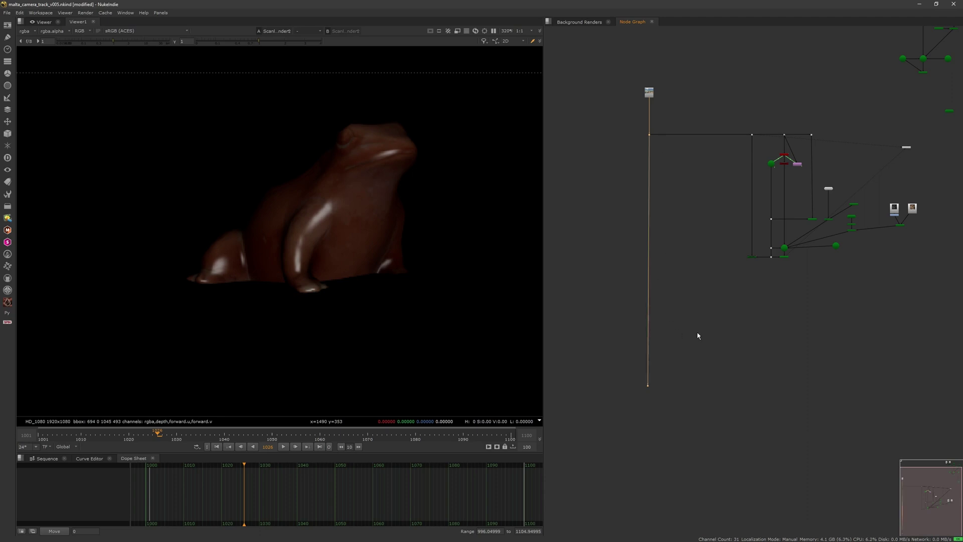
{"action": "left_click", "coordinate": [697, 334]}
{"action": "left_click_drag", "start_coordinate": [648, 386], "coordinate": [649, 386]}
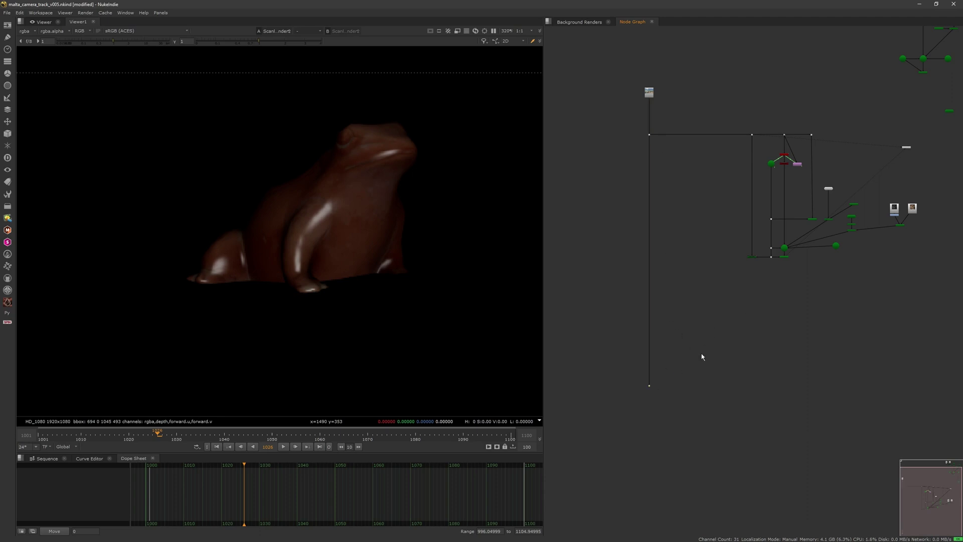
Add a Merge node with the over operation directly below the new Dot on the plate branch and close its properties.
{"action": "key", "text": "m"}
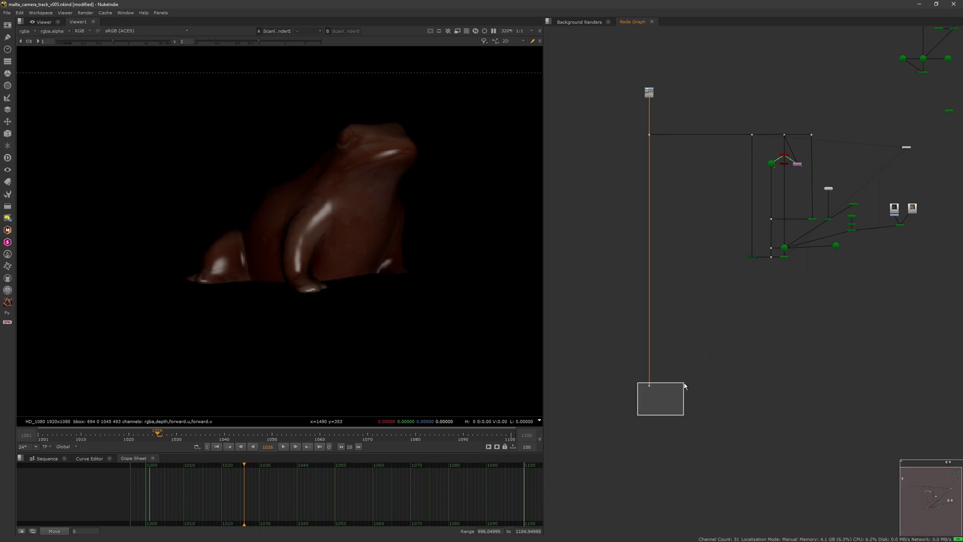
{"action": "left_click", "coordinate": [660, 385]}
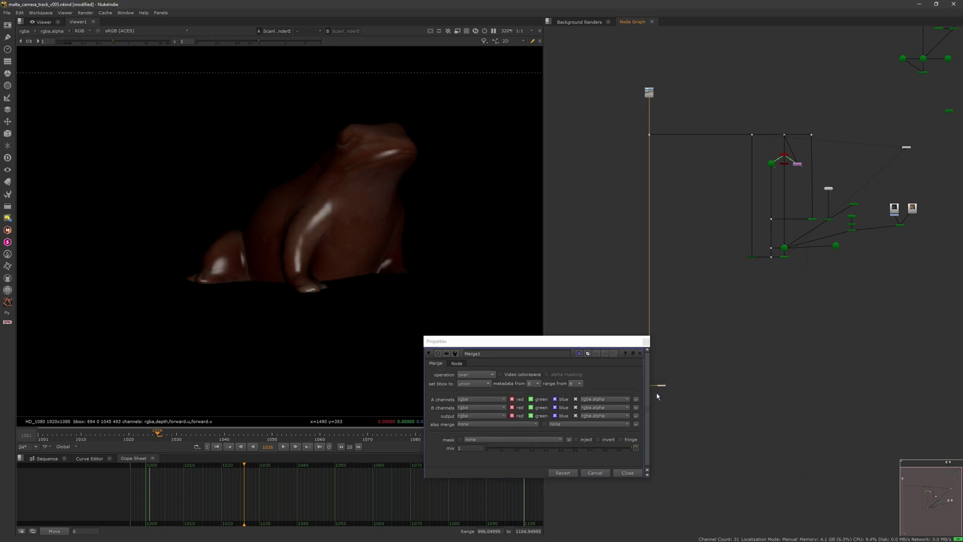
{"action": "left_click", "coordinate": [646, 341]}
{"action": "middle_click_drag", "start_coordinate": [673, 353], "coordinate": [686, 294]}
{"action": "scroll", "coordinate": [682, 327], "scroll_direction": "up", "scroll_amount": 6}
{"action": "left_click_drag", "start_coordinate": [655, 326], "coordinate": [610, 368]}
{"action": "scroll", "coordinate": [629, 364], "scroll_direction": "down", "scroll_amount": 4}
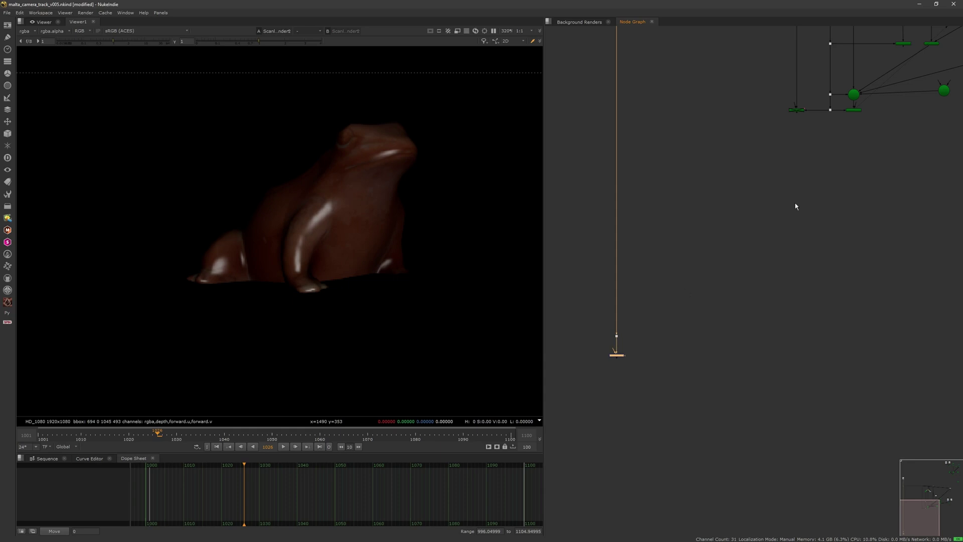
Connect ScanlineRender2's output to the Merge node's foreground input.
{"action": "left_click_drag", "start_coordinate": [832, 131], "coordinate": [869, 105], "text": "shift"}
{"action": "key", "text": "y"}
{"action": "left_click", "coordinate": [683, 310]}
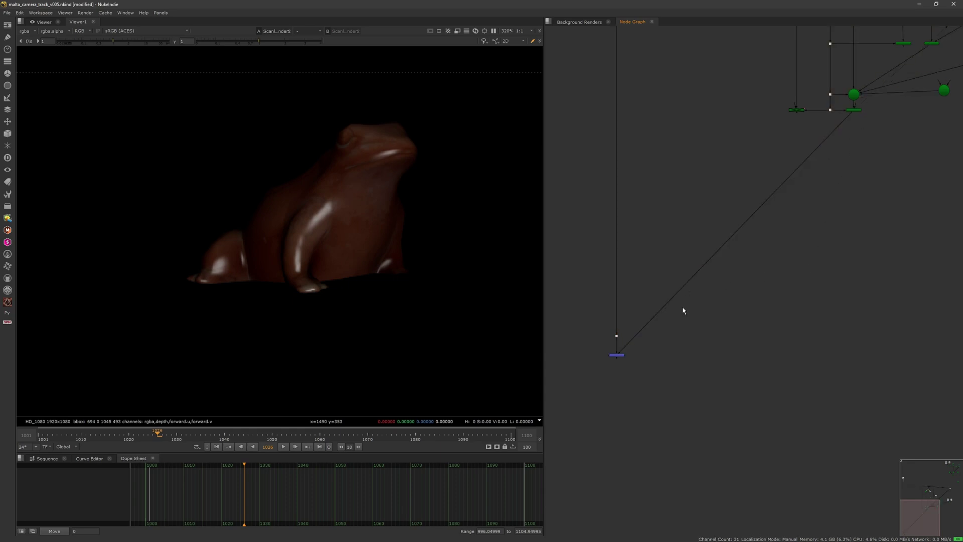
Move the Merge and its Dot up the plate branch and route the ScanlineRender2 connection through a right-angle Dot.
{"action": "left_click", "coordinate": [616, 355]}
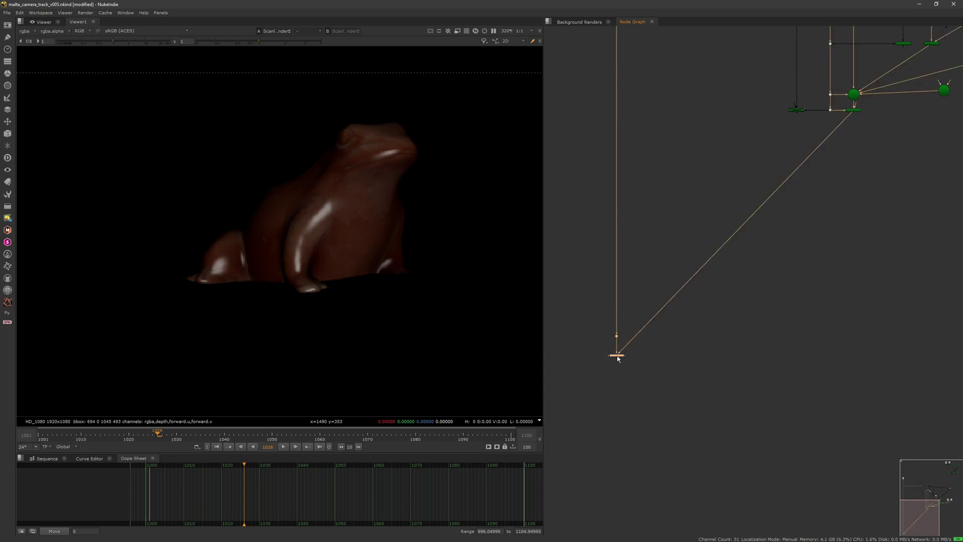
{"action": "left_click_drag", "start_coordinate": [618, 358], "coordinate": [618, 222]}
{"action": "left_click", "coordinate": [673, 236]}
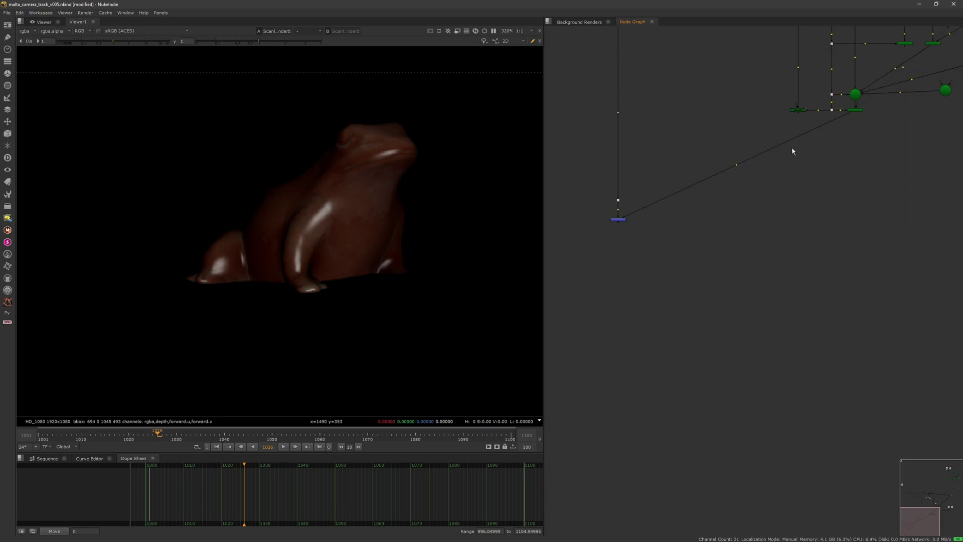
{"action": "middle_click_drag", "start_coordinate": [793, 151], "coordinate": [790, 152]}
{"action": "left_click_drag", "start_coordinate": [732, 166], "coordinate": [852, 215], "text": "ctrl"}
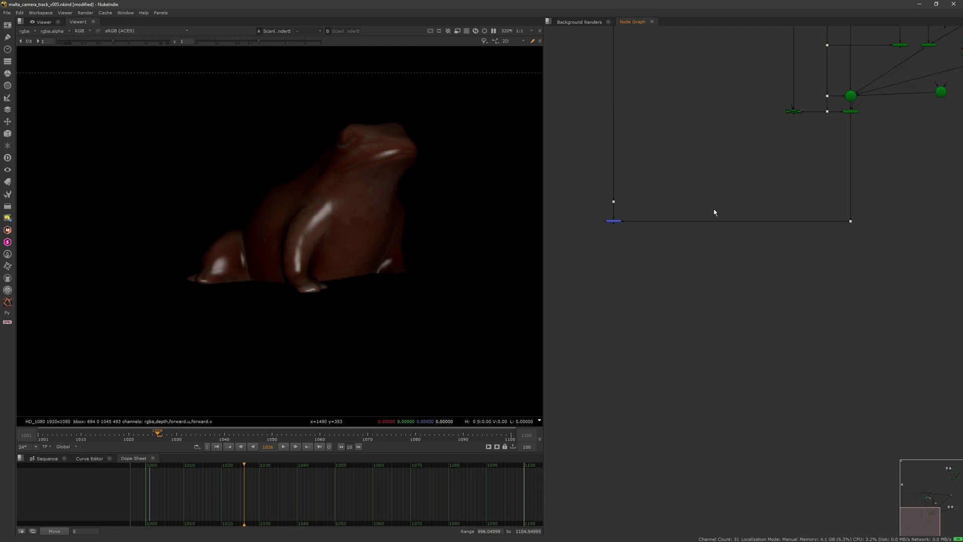
View the Merge output and frame the whole composite of the frog over the cliff plate.
{"action": "left_click_drag", "start_coordinate": [646, 172], "coordinate": [603, 243]}
{"action": "key", "text": "1"}
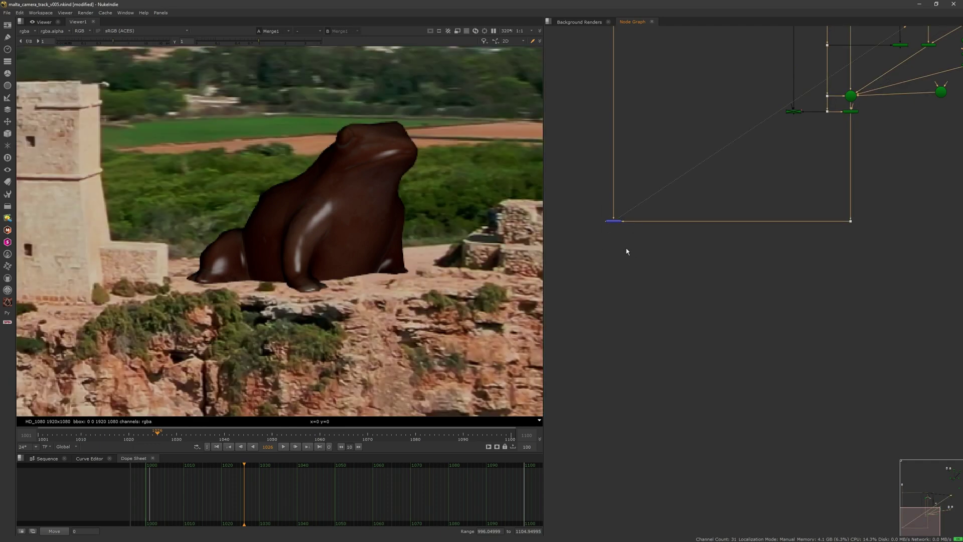
{"action": "scroll", "coordinate": [384, 299], "scroll_direction": "down", "scroll_amount": 2}
{"action": "key", "text": "f"}
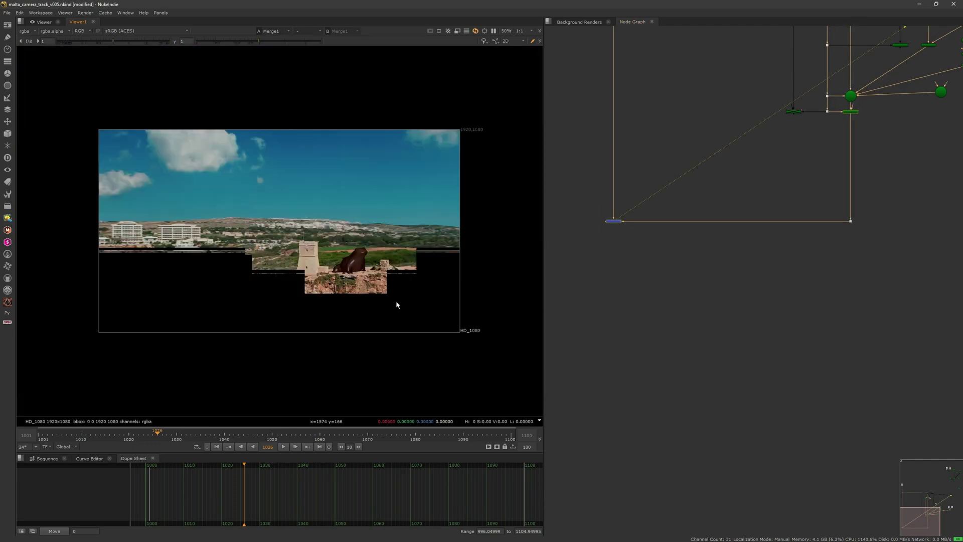
{"action": "middle_click_drag", "start_coordinate": [390, 282], "coordinate": [407, 297]}
{"action": "scroll", "coordinate": [408, 297], "scroll_direction": "up", "scroll_amount": 2}
Raise Light2's intensity to 6.8 to brighten the frog, and close its properties.
{"action": "middle_click_drag", "start_coordinate": [813, 225], "coordinate": [717, 283]}
{"action": "mouse_move", "coordinate": [814, 190]}
{"action": "middle_mouse_down"}
{"action": "mouse_move", "coordinate": [759, 233]}
{"action": "mouse_move", "coordinate": [748, 305]}
{"action": "middle_mouse_up"}
{"action": "left_click", "coordinate": [779, 268]}
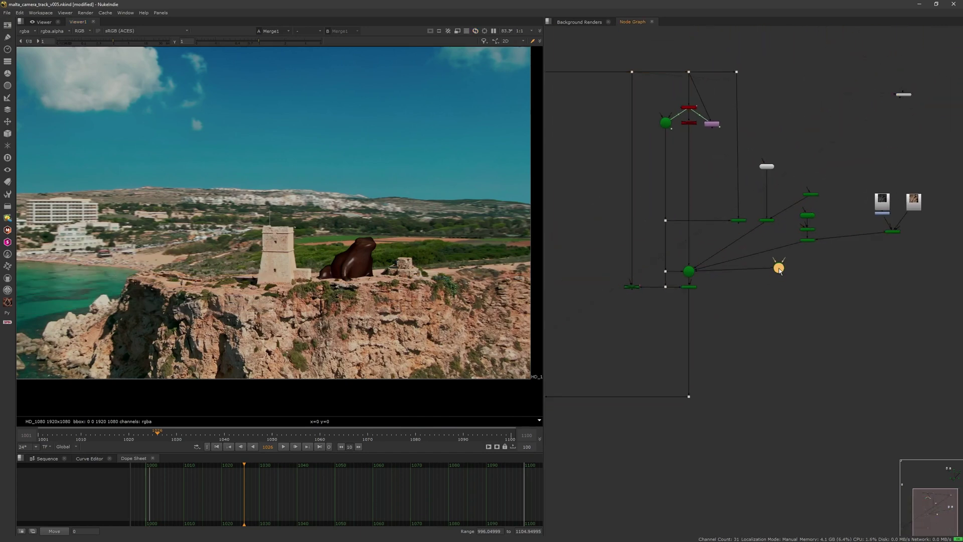
{"action": "double_click", "coordinate": [779, 272]}
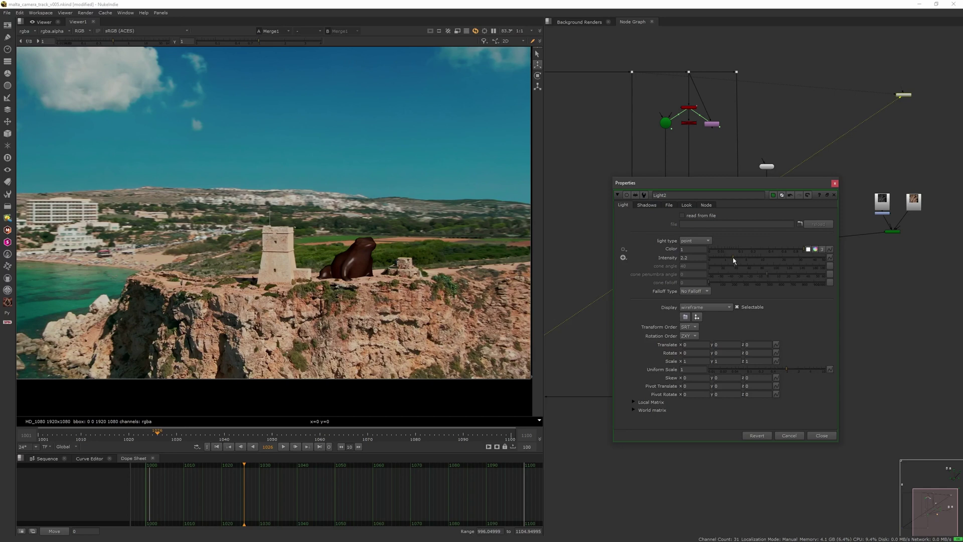
{"action": "left_click_drag", "start_coordinate": [733, 257], "coordinate": [753, 259]}
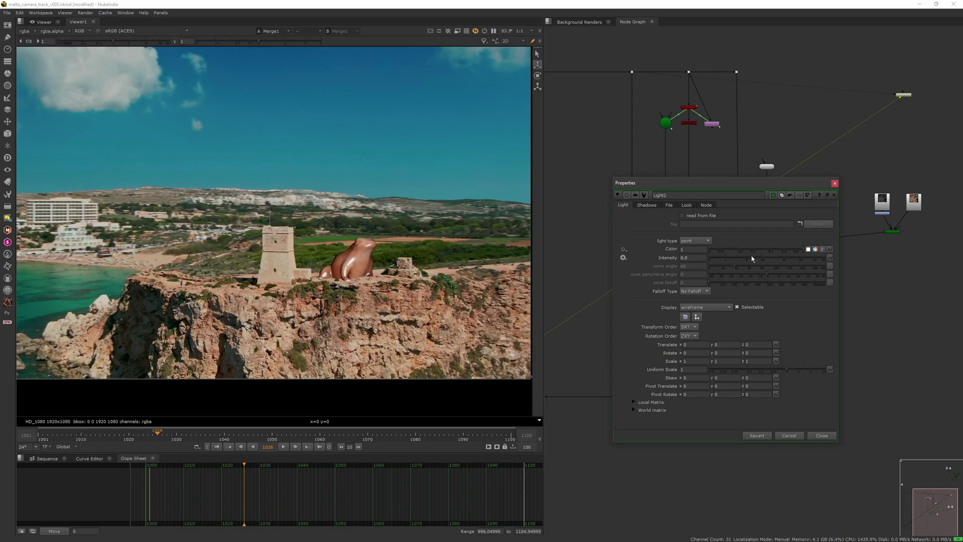
{"action": "left_click", "coordinate": [753, 258]}
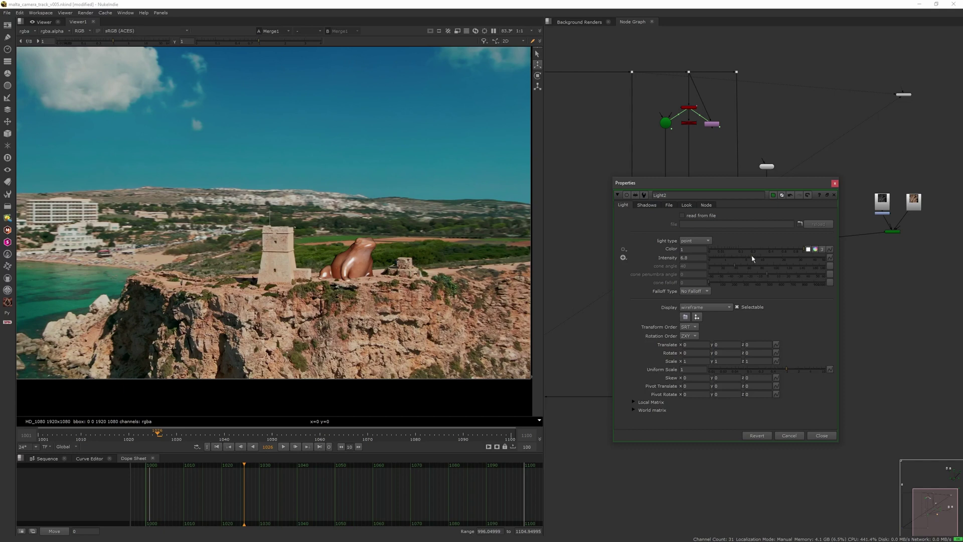
{"action": "left_click", "coordinate": [835, 184]}
{"action": "scroll", "coordinate": [820, 255], "scroll_direction": "down", "scroll_amount": 3}
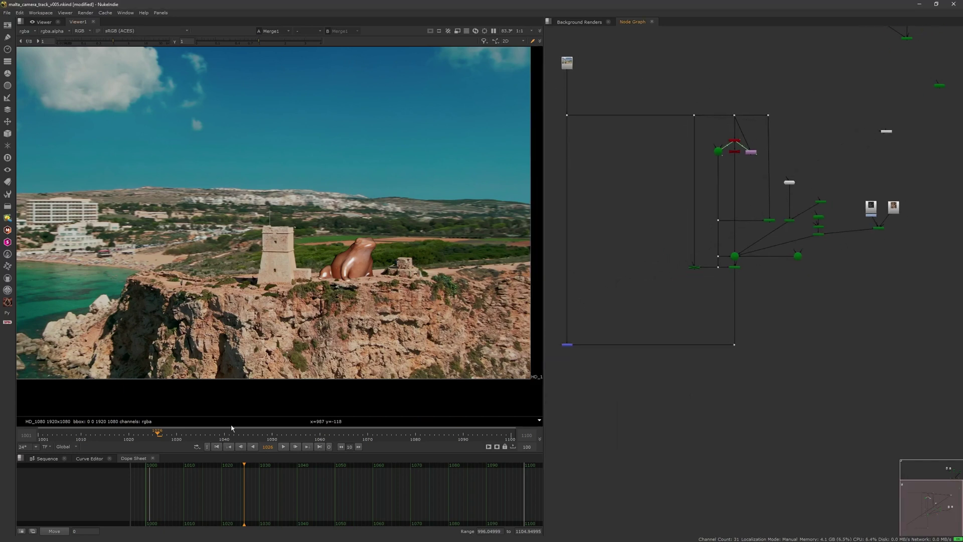
Play the composite from the first frame and watch how the frog sticks to the cliff.
{"action": "left_click_drag", "start_coordinate": [224, 435], "coordinate": [119, 436]}
{"action": "left_click", "coordinate": [217, 447]}
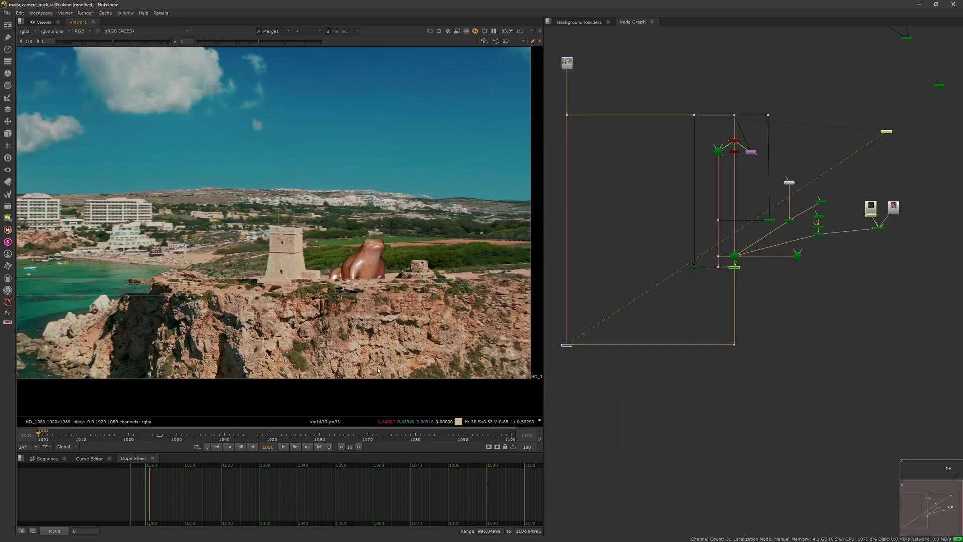
{"action": "mouse_move", "coordinate": [390, 332]}
{"action": "middle_mouse_down"}
{"action": "mouse_move", "coordinate": [397, 353]}
{"action": "mouse_move", "coordinate": [381, 333]}
{"action": "mouse_move", "coordinate": [396, 316]}
{"action": "middle_mouse_up"}
{"action": "scroll", "coordinate": [396, 353], "scroll_direction": "down", "scroll_amount": 2}
{"action": "scroll", "coordinate": [381, 333], "scroll_direction": "up", "scroll_amount": 1}
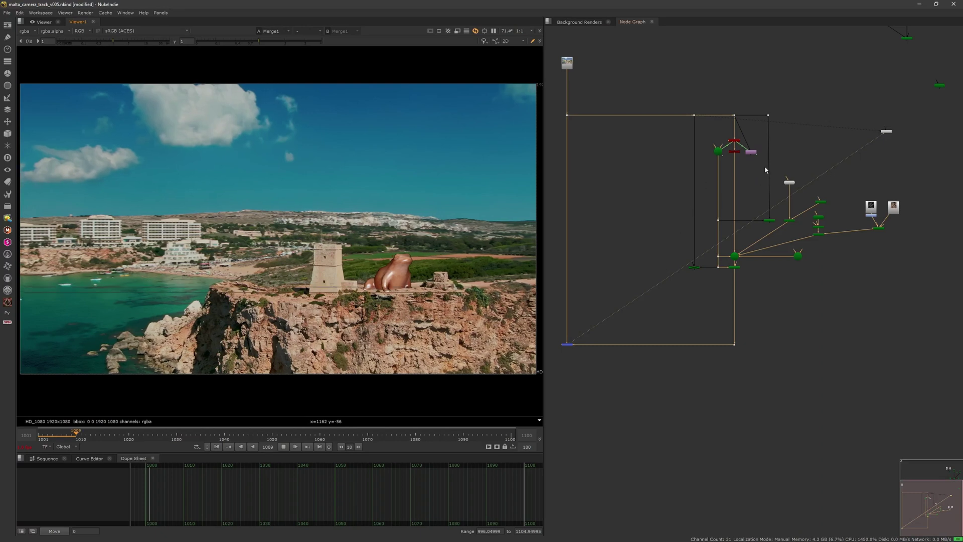
Move the LensDistortion1 node up beside CameraTracker1.
{"action": "scroll", "coordinate": [766, 165], "scroll_direction": "up", "scroll_amount": 5}
{"action": "scroll", "coordinate": [767, 246], "scroll_direction": "up", "scroll_amount": 4}
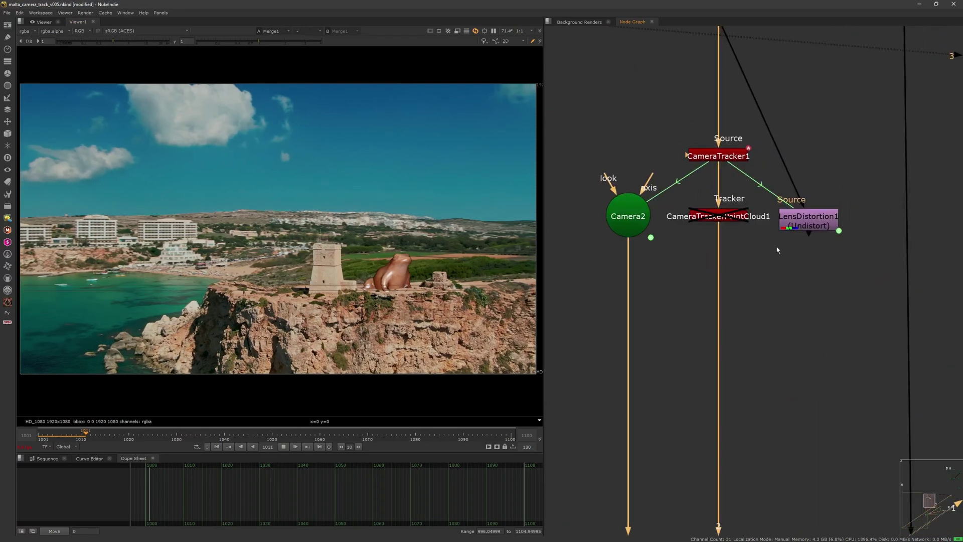
{"action": "left_click_drag", "start_coordinate": [790, 216], "coordinate": [825, 154]}
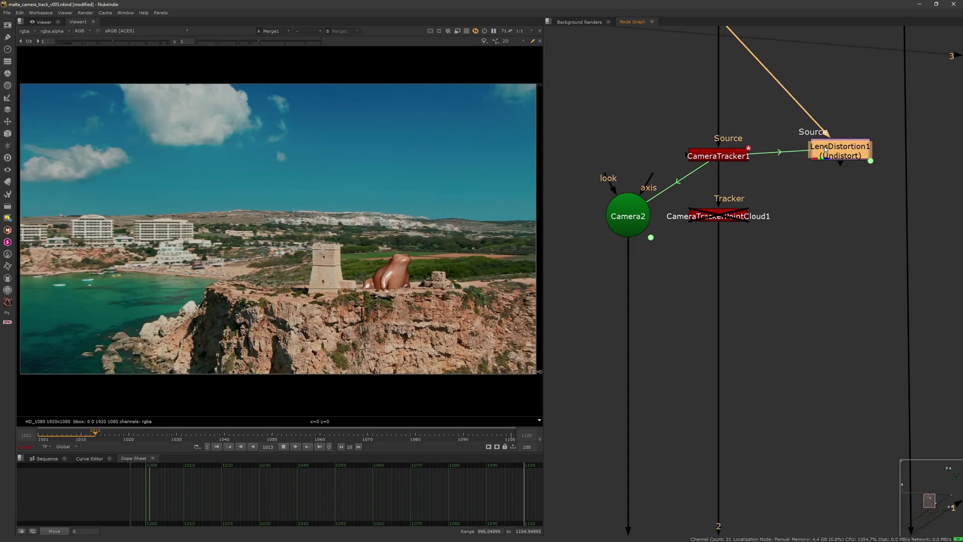
Examine the disabled CameraTrackerPointCloud1 and point cloud generator nodes and how they connect to the tracking setup.
{"action": "left_click", "coordinate": [729, 222]}
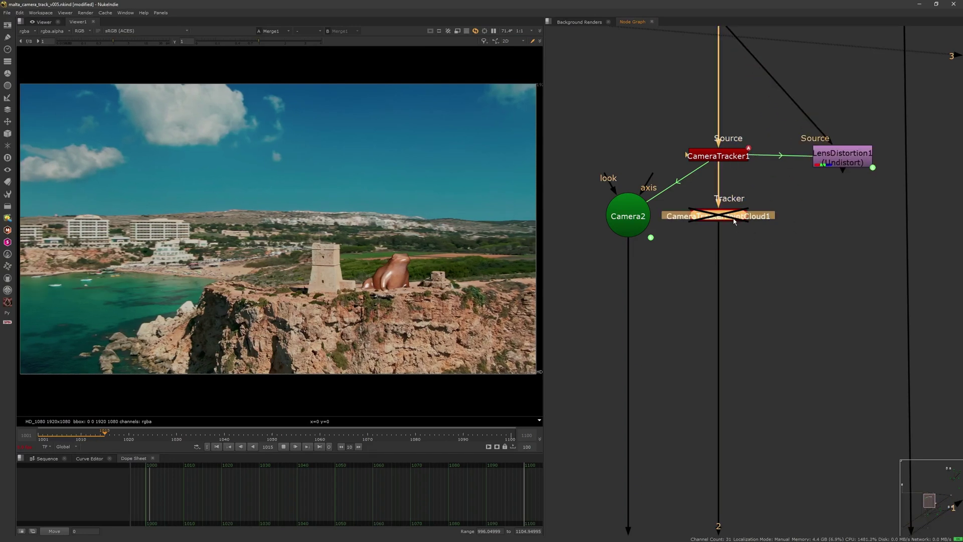
{"action": "scroll", "coordinate": [744, 276], "scroll_direction": "down", "scroll_amount": 5}
{"action": "mouse_move", "coordinate": [697, 454]}
{"action": "middle_mouse_down"}
{"action": "mouse_move", "coordinate": [723, 316]}
{"action": "mouse_move", "coordinate": [716, 196]}
{"action": "mouse_move", "coordinate": [749, 223]}
{"action": "mouse_move", "coordinate": [700, 462]}
{"action": "middle_mouse_up"}
{"action": "scroll", "coordinate": [667, 312], "scroll_direction": "up", "scroll_amount": 3}
{"action": "middle_click_drag", "start_coordinate": [778, 156], "coordinate": [766, 381]}
{"action": "middle_click_drag", "start_coordinate": [736, 307], "coordinate": [737, 279]}
{"action": "middle_click_drag", "start_coordinate": [648, 521], "coordinate": [729, 133]}
{"action": "left_click", "coordinate": [702, 316]}
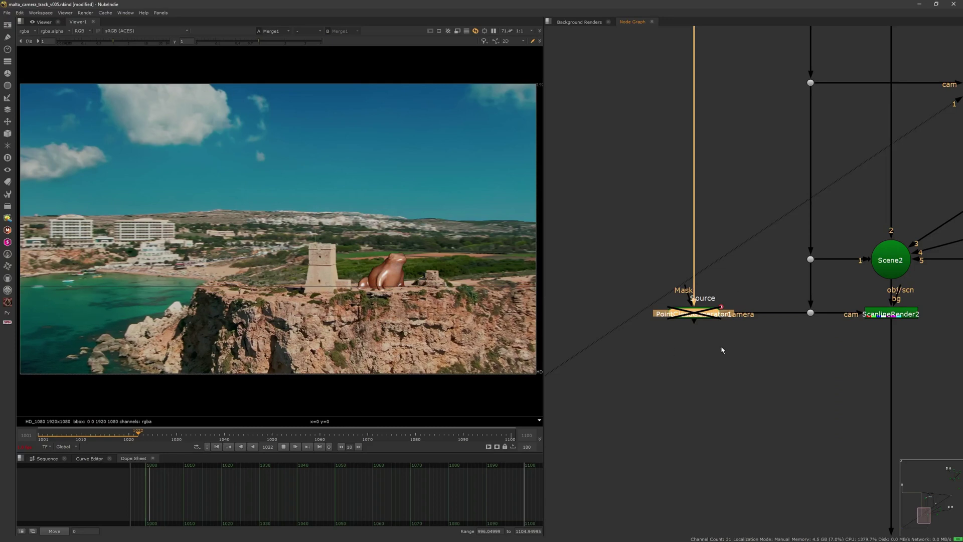
{"action": "scroll", "coordinate": [740, 353], "scroll_direction": "down", "scroll_amount": 6}
{"action": "scroll", "coordinate": [758, 291], "scroll_direction": "up", "scroll_amount": 5}
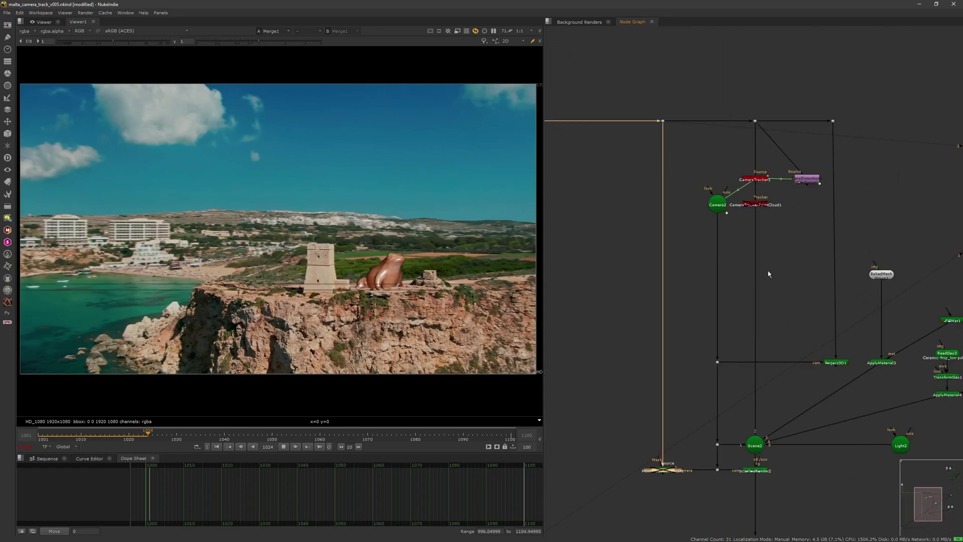
Stop playback, insert LensDistortion1 between ScanlineRender2 and the Dot leading to the Merge, check its output mode, and align it.
{"action": "left_click", "coordinate": [284, 447]}
{"action": "middle_click_drag", "start_coordinate": [869, 192], "coordinate": [864, 126]}
{"action": "left_click_drag", "start_coordinate": [820, 102], "coordinate": [761, 310]}
{"action": "double_click", "coordinate": [760, 310]}
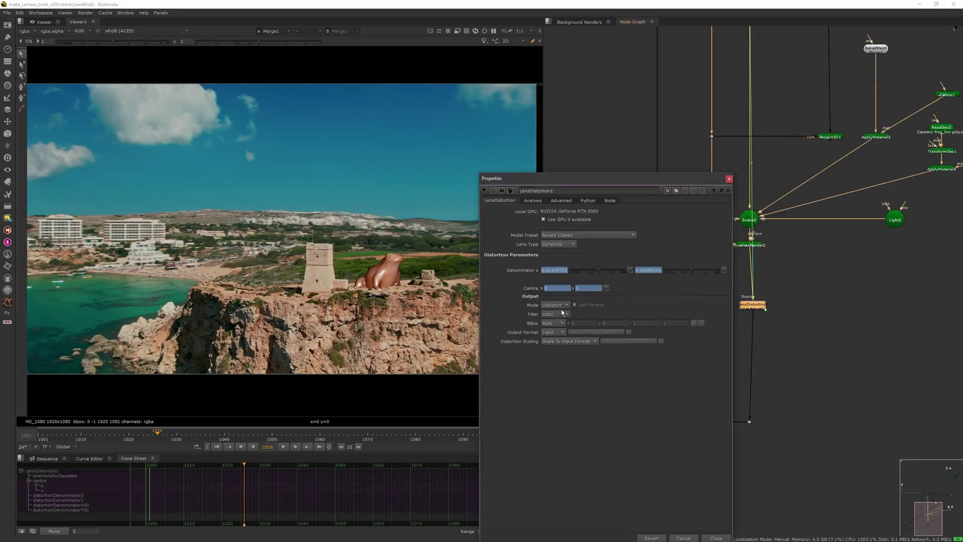
{"action": "left_click", "coordinate": [729, 180]}
{"action": "left_click", "coordinate": [782, 276]}
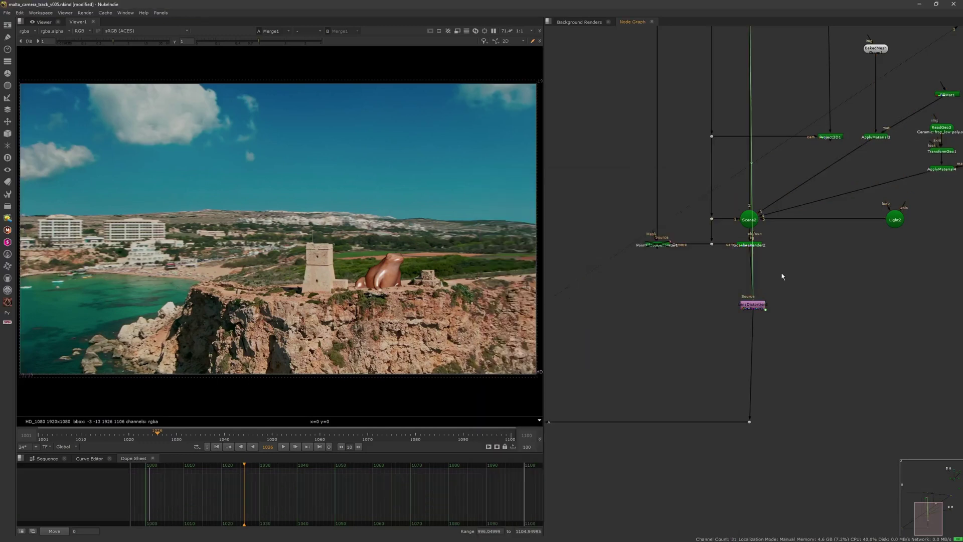
{"action": "left_click_drag", "start_coordinate": [761, 307], "coordinate": [758, 308]}
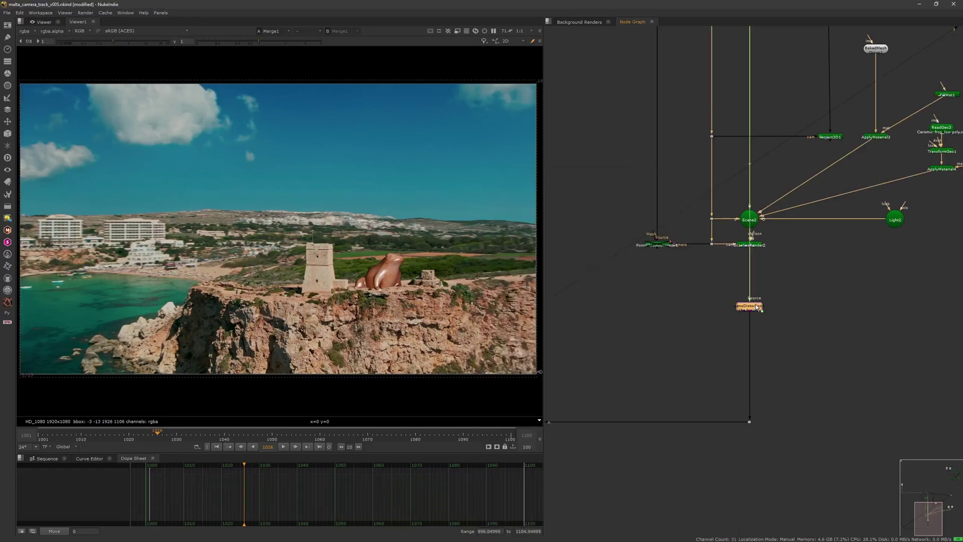
Play the lens-distorted composite from the first frame and check the frog's placement against the tower and cliff.
{"action": "left_click", "coordinate": [218, 447]}
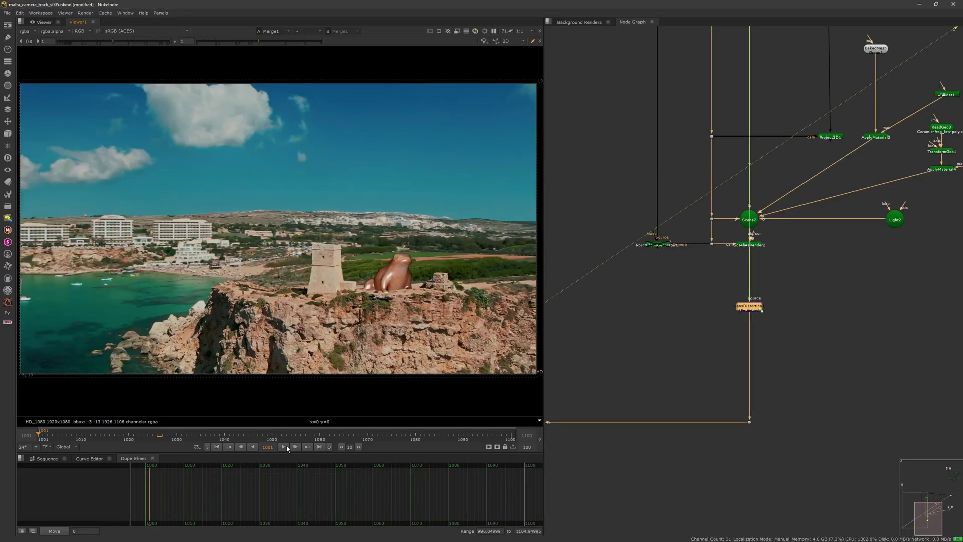
{"action": "left_click", "coordinate": [284, 447]}
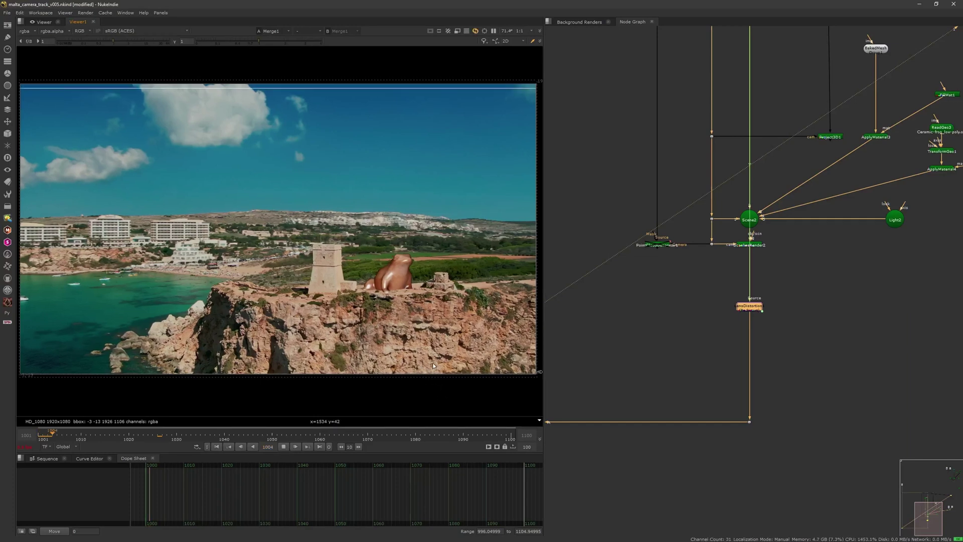
{"action": "scroll", "coordinate": [703, 362], "scroll_direction": "down", "scroll_amount": 3}
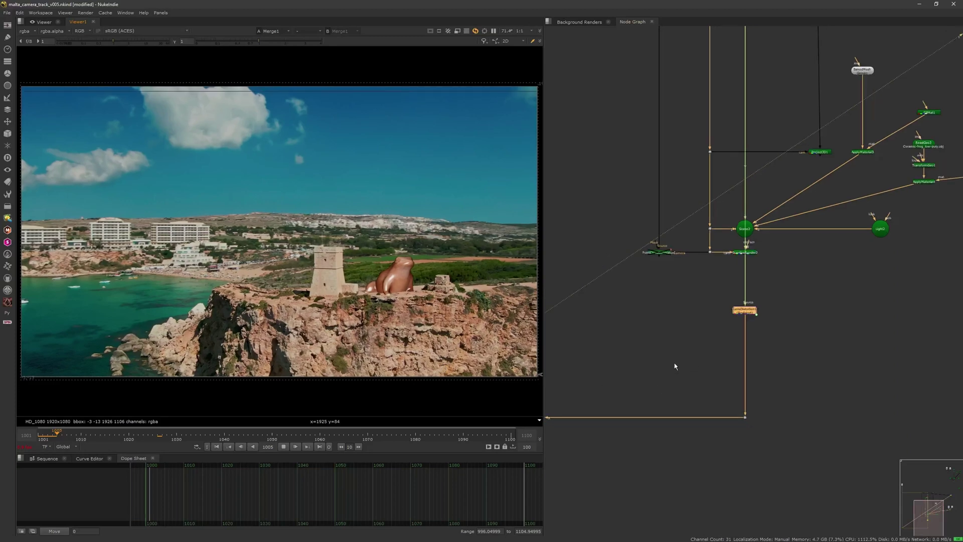
{"action": "scroll", "coordinate": [692, 347], "scroll_direction": "down", "scroll_amount": 3}
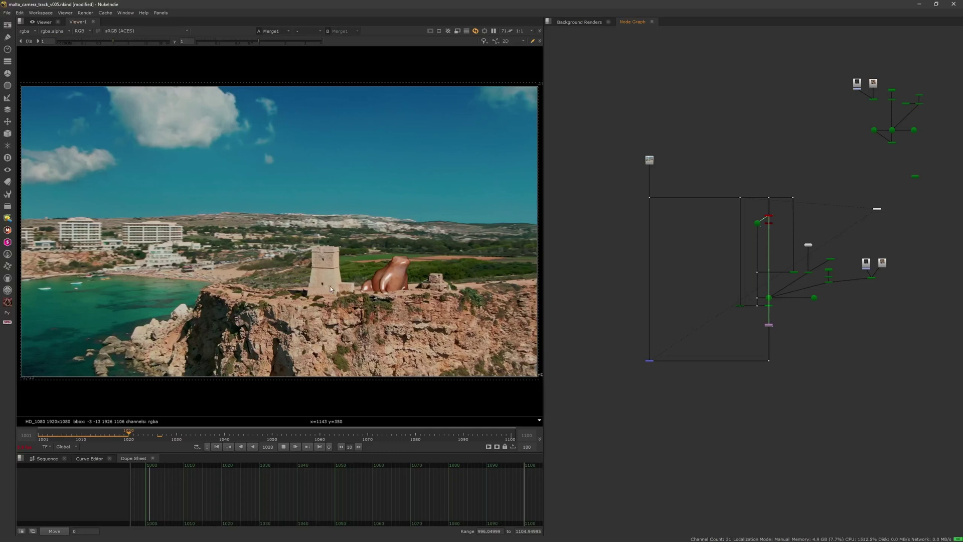
{"action": "key", "text": "Right"}
{"action": "key", "text": "Right"}
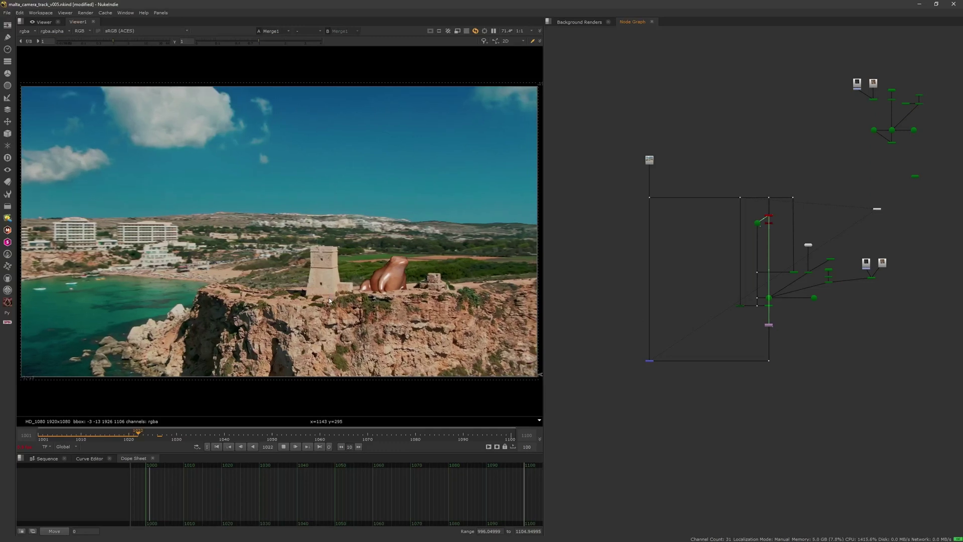
{"action": "key", "text": "Right"}
{"action": "key", "text": "Right"}
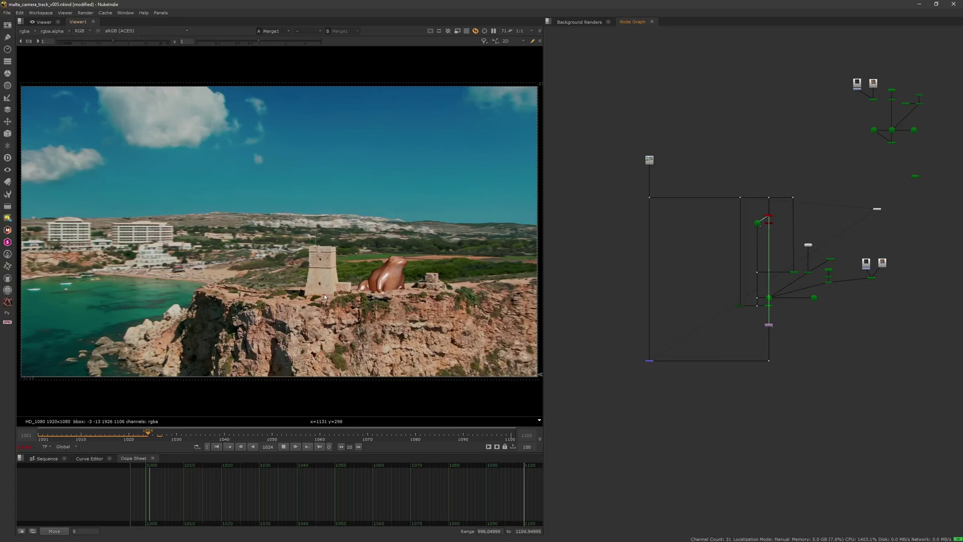
{"action": "key", "text": "Right"}
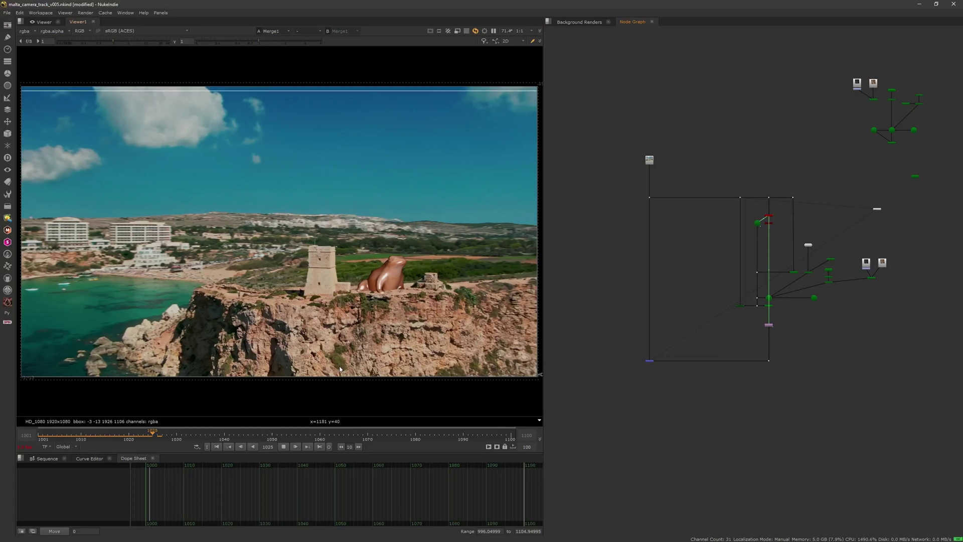
Examine CameraTracker1, its linked Camera2 and the disabled CameraTrackerPointCloud1 while the composite plays.
{"action": "scroll", "coordinate": [781, 225], "scroll_direction": "up", "scroll_amount": 10}
{"action": "middle_click_drag", "start_coordinate": [751, 223], "coordinate": [776, 286]}
{"action": "left_click", "coordinate": [744, 229]}
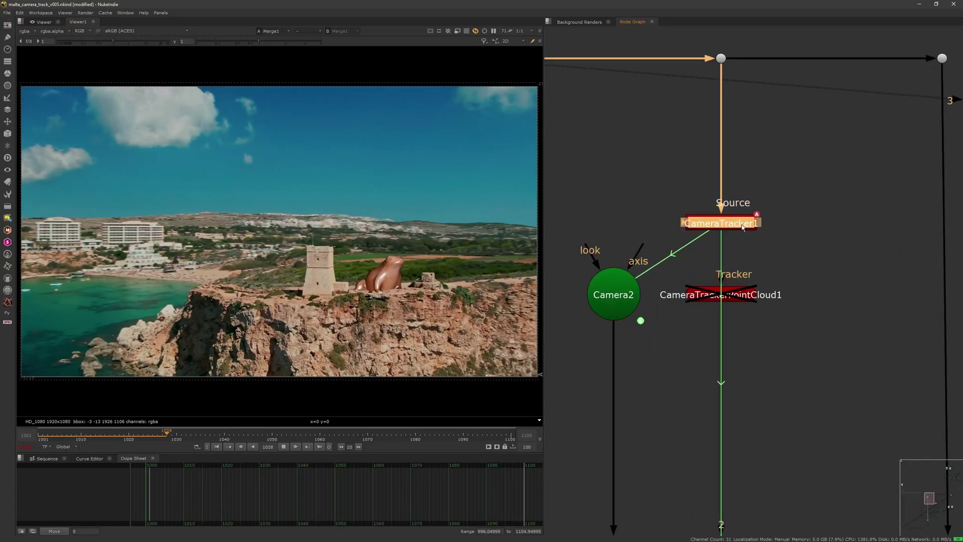
{"action": "scroll", "coordinate": [781, 265], "scroll_direction": "down", "scroll_amount": 2}
{"action": "scroll", "coordinate": [773, 259], "scroll_direction": "down", "scroll_amount": 6}
{"action": "key", "text": "Right"}
{"action": "key", "text": "Right"}
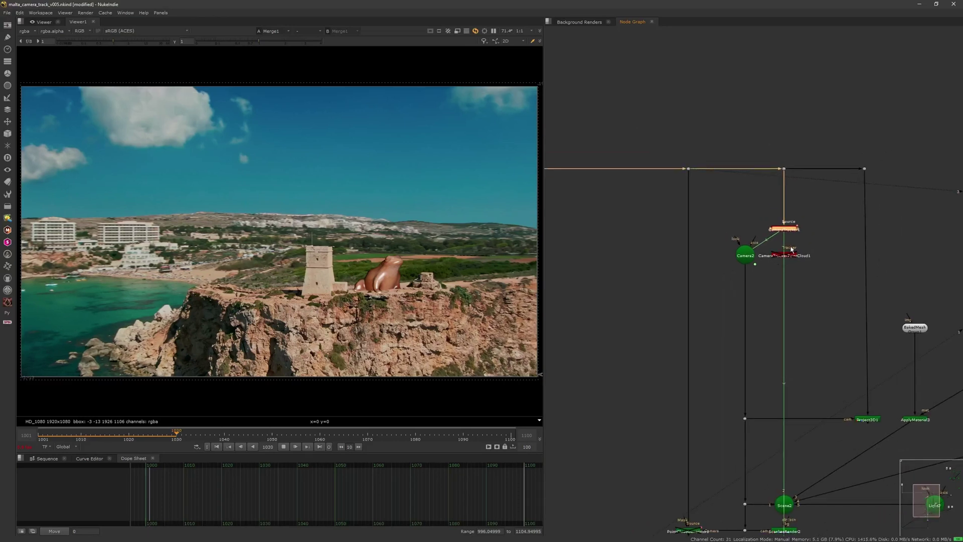
{"action": "key", "text": "Right"}
{"action": "scroll", "coordinate": [783, 256], "scroll_direction": "up", "scroll_amount": 3}
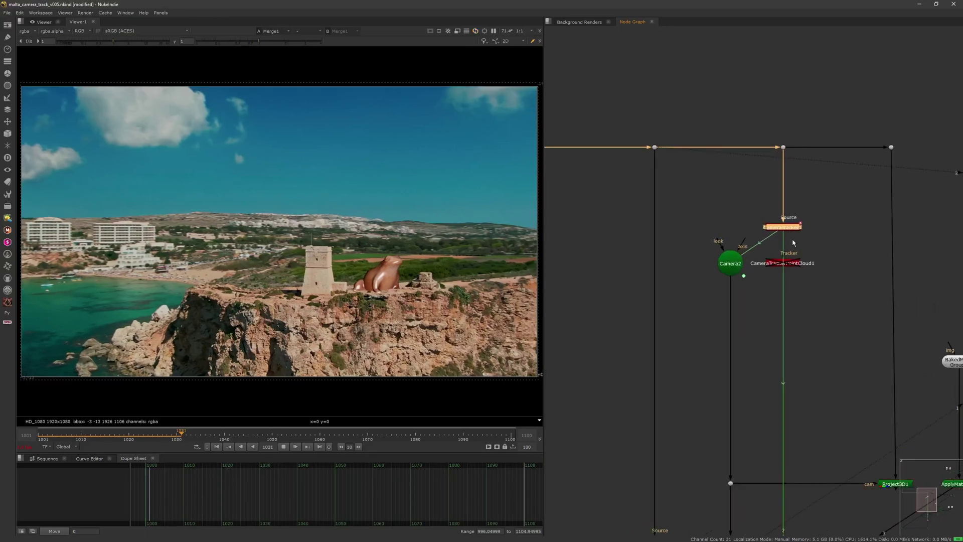
{"action": "left_click", "coordinate": [812, 256]}
{"action": "key", "text": "Right"}
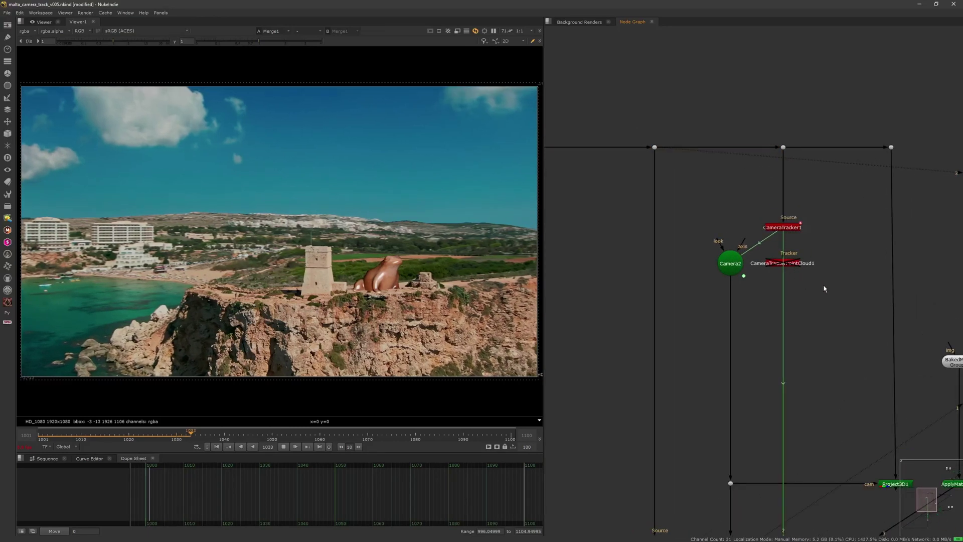
Nudge LensDistortion1 slightly sideways beneath ScanlineRender2 to expose its connection lines.
{"action": "scroll", "coordinate": [825, 289], "scroll_direction": "down", "scroll_amount": 6}
{"action": "middle_click_drag", "start_coordinate": [776, 330], "coordinate": [757, 239]}
{"action": "left_click_drag", "start_coordinate": [792, 348], "coordinate": [783, 352]}
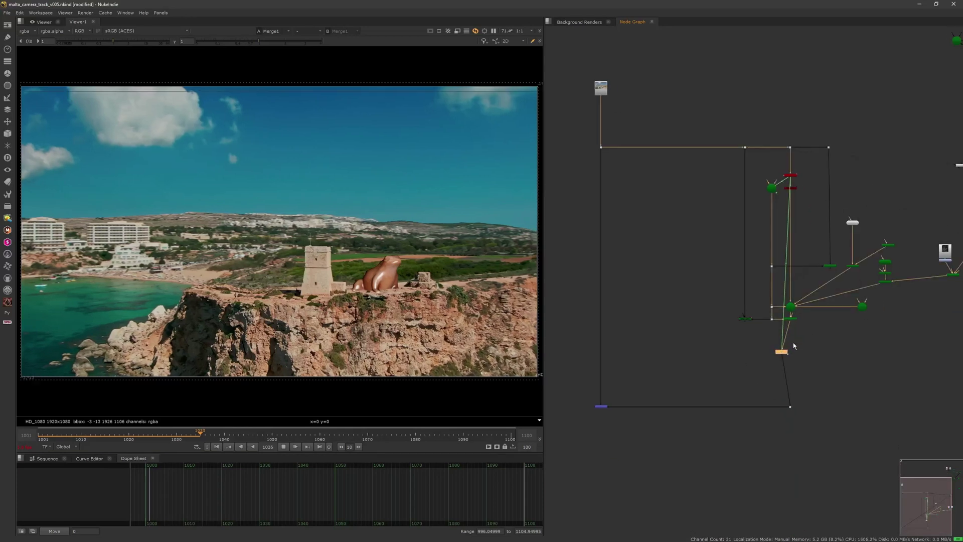
{"action": "middle_click_drag", "start_coordinate": [794, 346], "coordinate": [783, 325]}
{"action": "key", "text": "Right"}
{"action": "key", "text": "Right"}
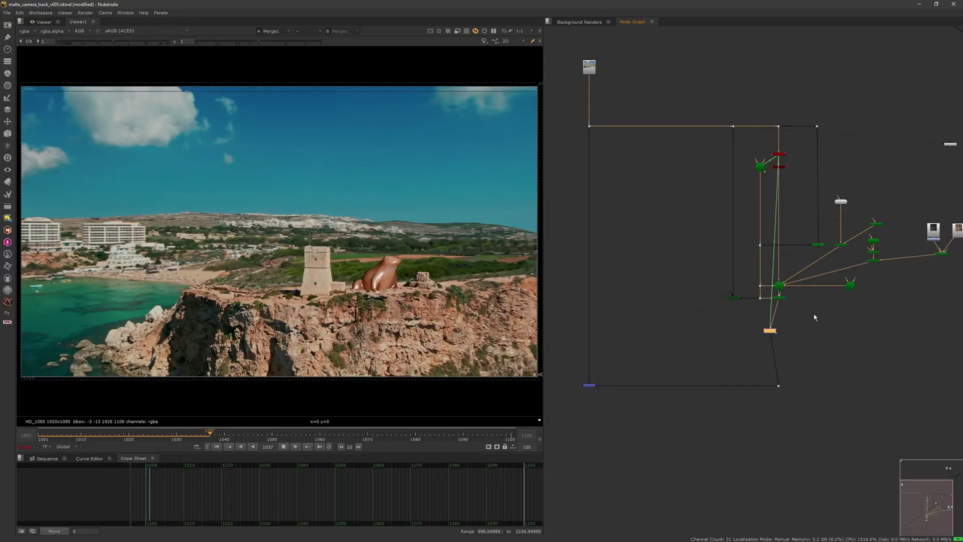
Replay the composite from the first frame and inspect the frog and tower up close for tracking stability.
{"action": "left_click", "coordinate": [218, 447]}
{"action": "key", "text": "l"}
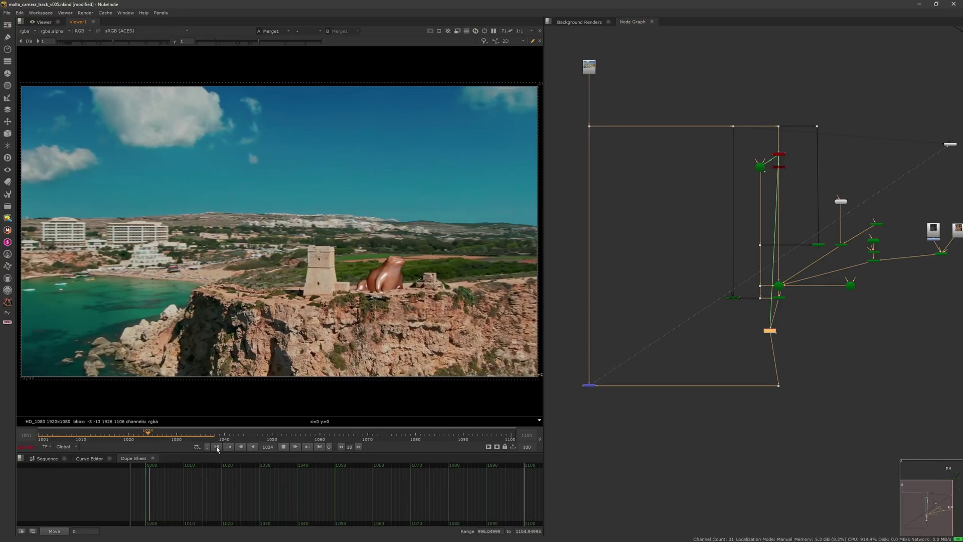
{"action": "key", "text": "k"}
{"action": "scroll", "coordinate": [311, 376], "scroll_direction": "up", "scroll_amount": 4}
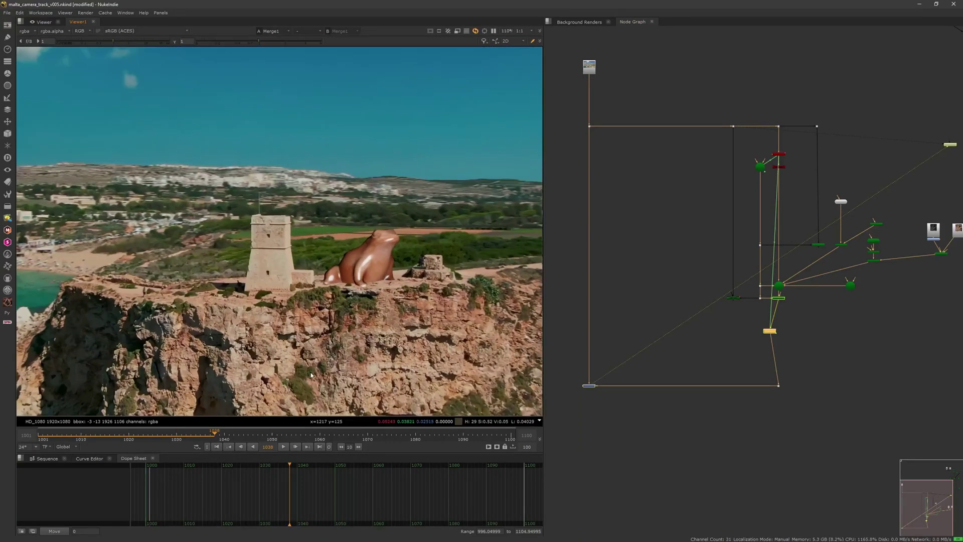
{"action": "left_click", "coordinate": [217, 447]}
{"action": "left_click", "coordinate": [284, 447]}
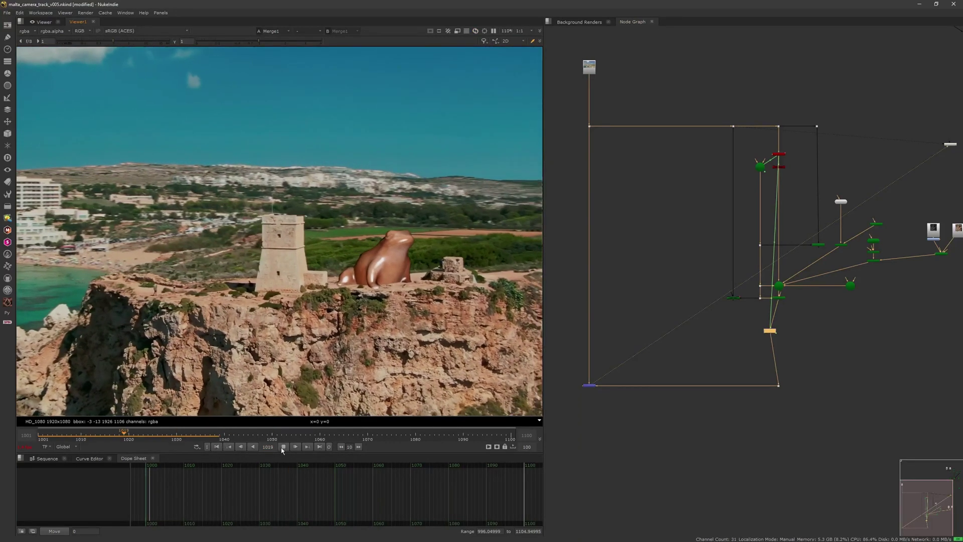
{"action": "left_click", "coordinate": [284, 446]}
Add a MotionBlur node beneath LensDistortion1 and close its properties.
{"action": "middle_click_drag", "start_coordinate": [747, 357], "coordinate": [718, 338]}
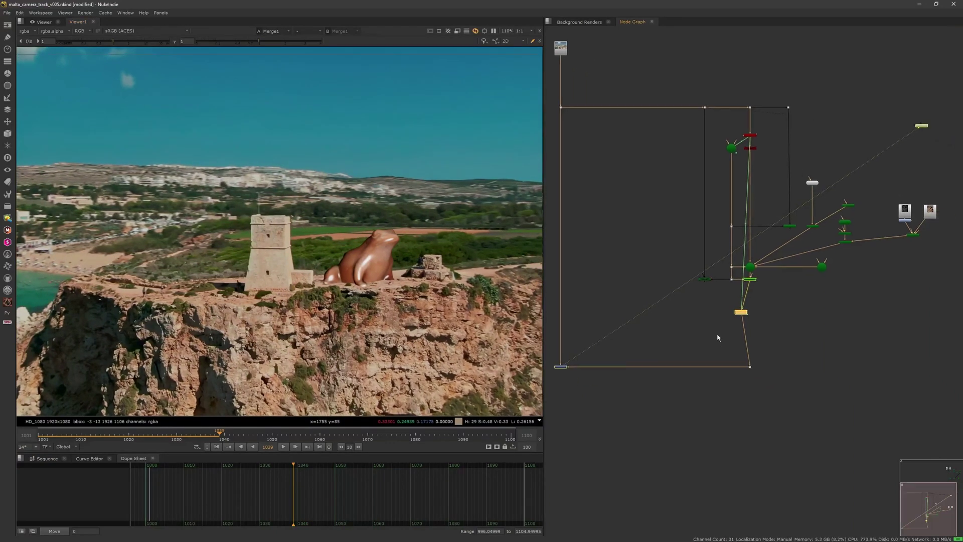
{"action": "scroll", "coordinate": [718, 338], "scroll_direction": "up", "scroll_amount": 5}
{"action": "key", "text": "Tab"}
{"action": "type", "text": "moti"}
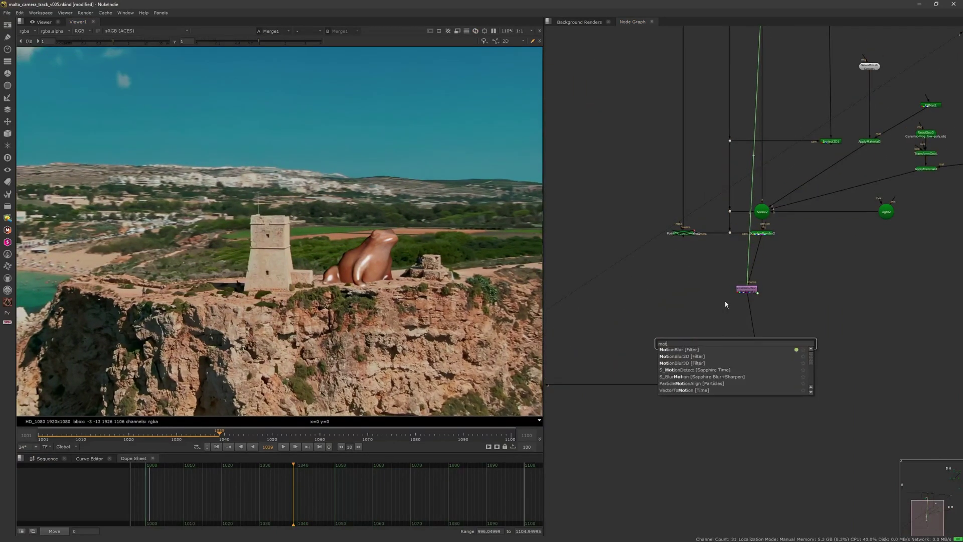
{"action": "type", "text": "onBlur [Filter"}
{"action": "left_click", "coordinate": [696, 349]}
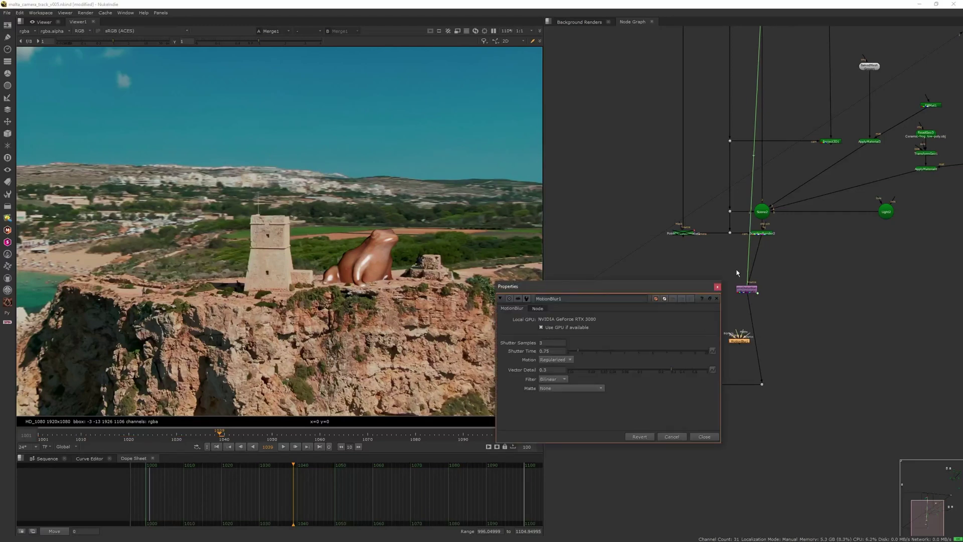
{"action": "left_click", "coordinate": [717, 287]}
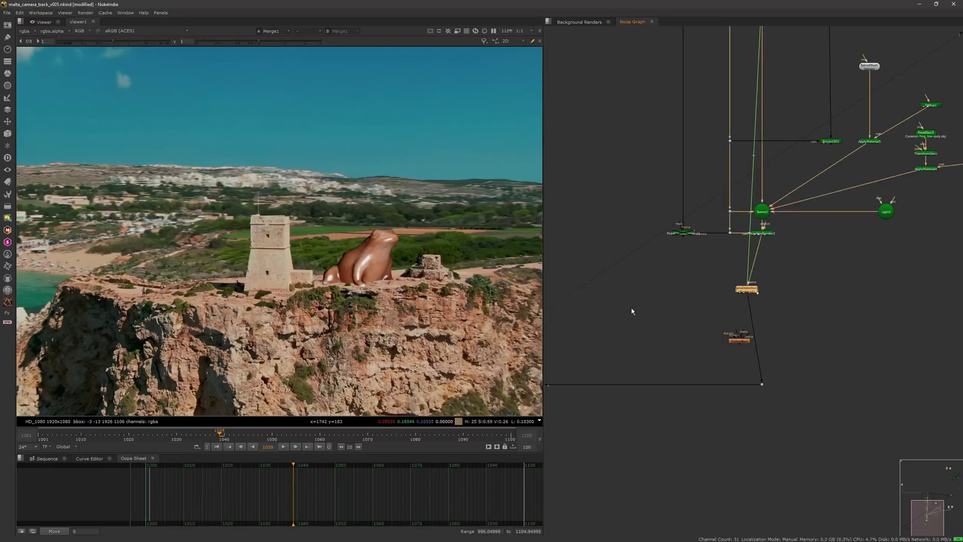
Insert MotionBlur1 between ScanlineRender2 and LensDistortion1, moving LensDistortion1 farther down to make room.
{"action": "scroll", "coordinate": [786, 246], "scroll_direction": "up", "scroll_amount": 2}
{"action": "left_click_drag", "start_coordinate": [725, 379], "coordinate": [804, 294]}
{"action": "left_click_drag", "start_coordinate": [736, 306], "coordinate": [747, 402]}
{"action": "left_click_drag", "start_coordinate": [804, 296], "coordinate": [755, 296]}
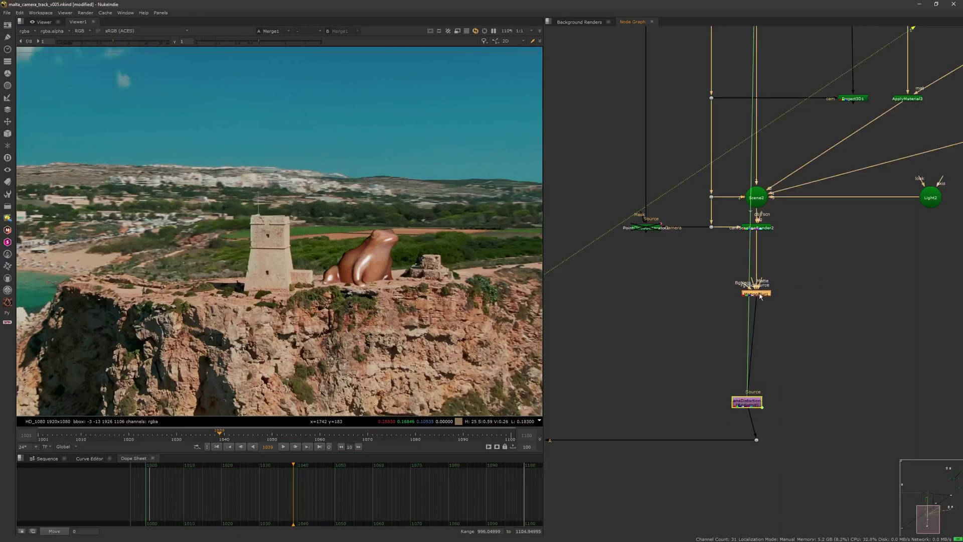
View MotionBlur1's output and check ScanlineRender2's motion vector settings on its shader options.
{"action": "double_click", "coordinate": [768, 296]}
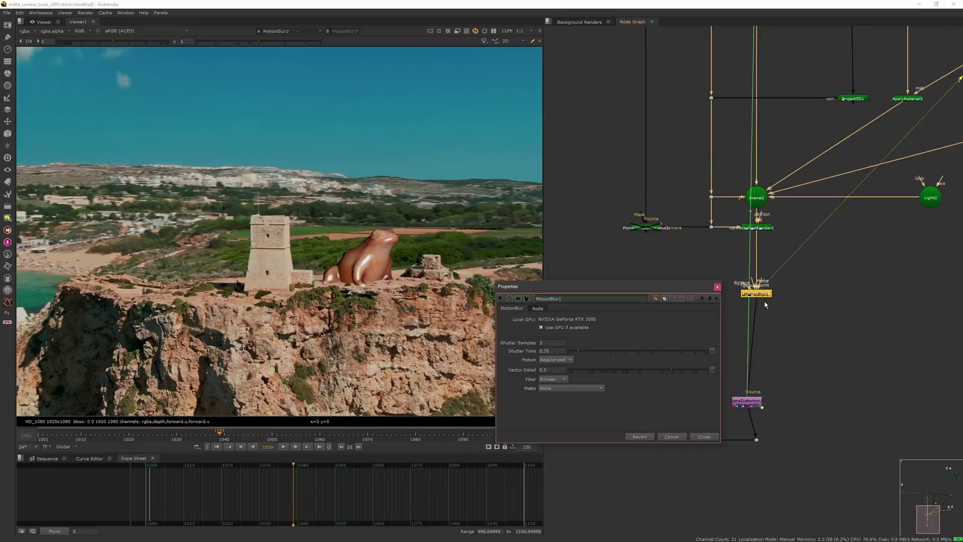
{"action": "left_click", "coordinate": [717, 286]}
{"action": "key", "text": "1"}
{"action": "left_click", "coordinate": [757, 230]}
{"action": "double_click", "coordinate": [758, 228]}
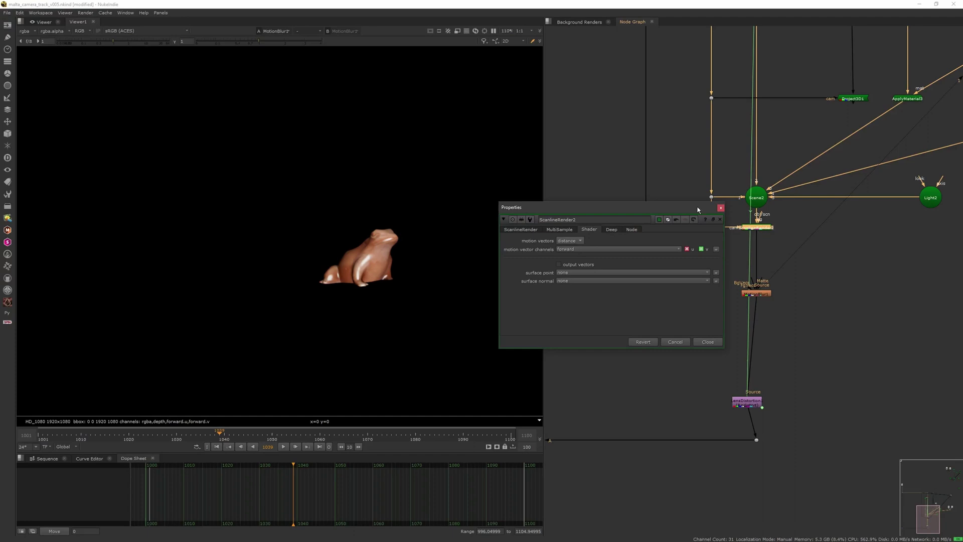
{"action": "left_click", "coordinate": [721, 208]}
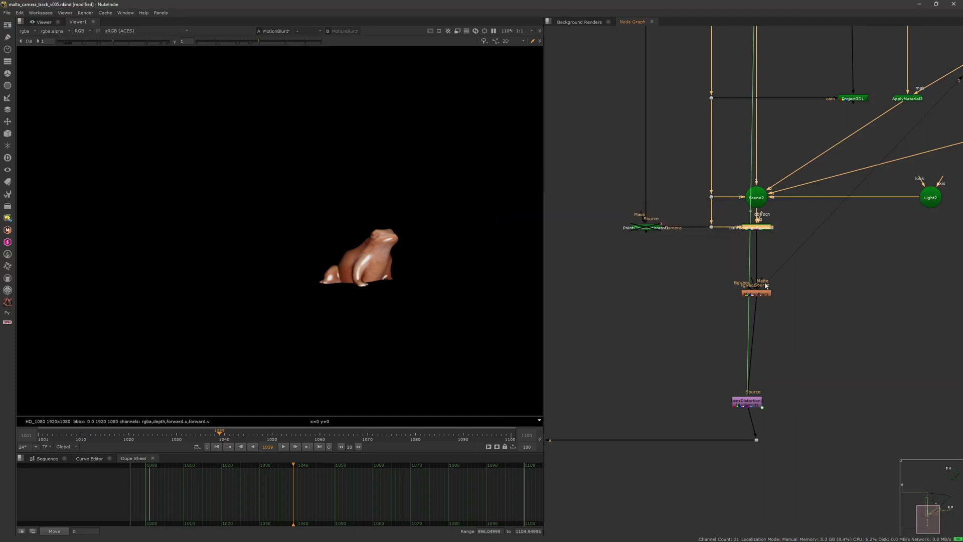
Set MotionBlur1's shutter time to 0.5 and enter a new number of shutter samples.
{"action": "left_click", "coordinate": [763, 296]}
{"action": "double_click", "coordinate": [763, 296]}
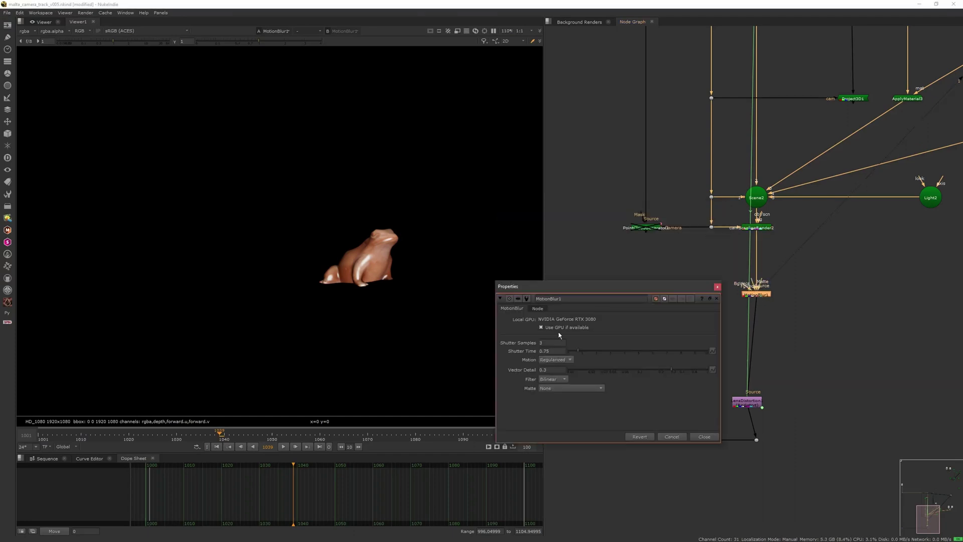
{"action": "left_click_drag", "start_coordinate": [554, 351], "coordinate": [528, 347]}
{"action": "type", "text": ".5"}
{"action": "double_click", "coordinate": [551, 342]}
{"action": "type", "text": "14"}
{"action": "key", "text": "BackSpace"}
{"action": "left_click", "coordinate": [717, 286]}
Compare the isolated frog up close with MotionBlur1 disabled and enabled.
{"action": "scroll", "coordinate": [414, 257], "scroll_direction": "up", "scroll_amount": 4}
{"action": "scroll", "coordinate": [538, 322], "scroll_direction": "up", "scroll_amount": 2}
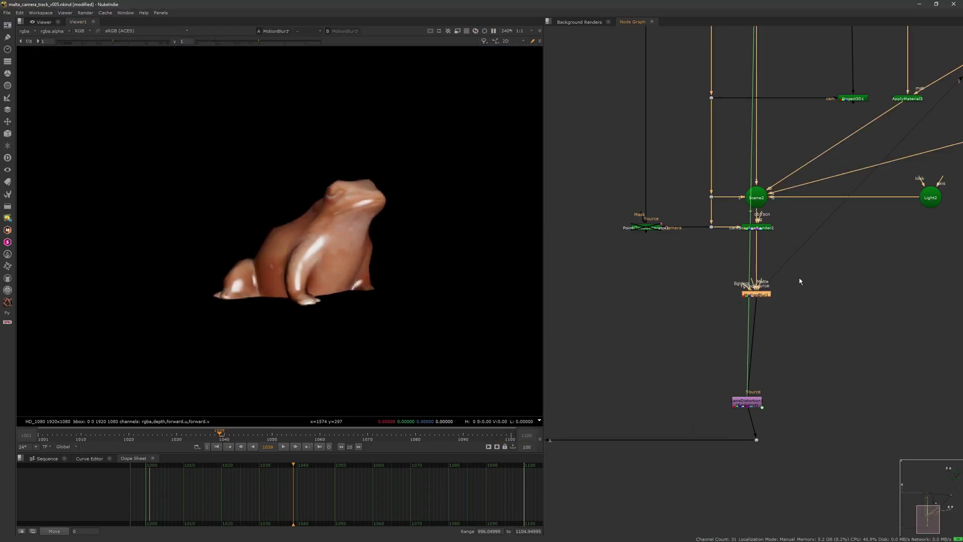
{"action": "key", "text": "d"}
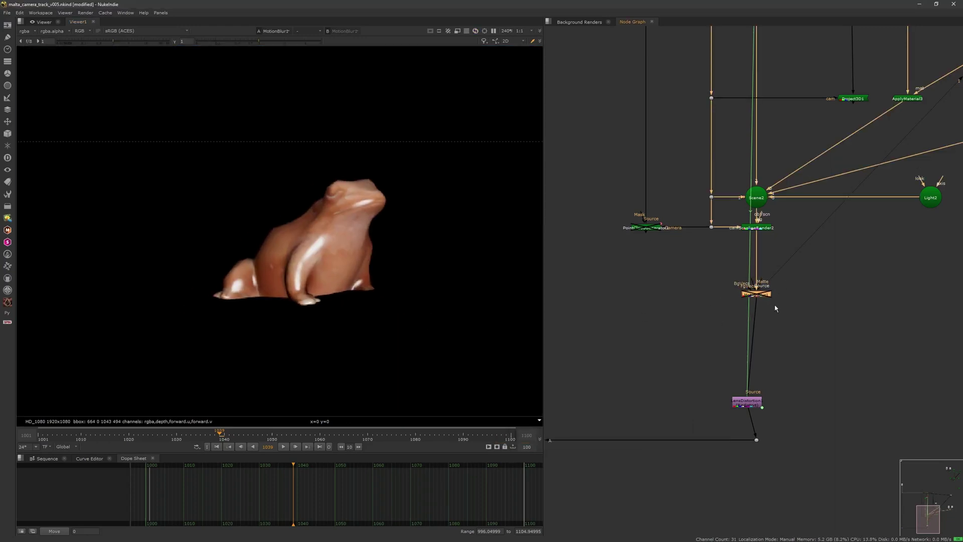
{"action": "key", "text": "d"}
{"action": "left_click", "coordinate": [806, 326]}
View the Merge1 composite and inspect the motion-blurred frog against the cliff plate.
{"action": "key", "text": "2"}
{"action": "key", "text": "1"}
{"action": "middle_click_drag", "start_coordinate": [790, 341], "coordinate": [738, 352], "text": "alt"}
{"action": "scroll", "coordinate": [783, 332], "scroll_direction": "up", "scroll_amount": 5}
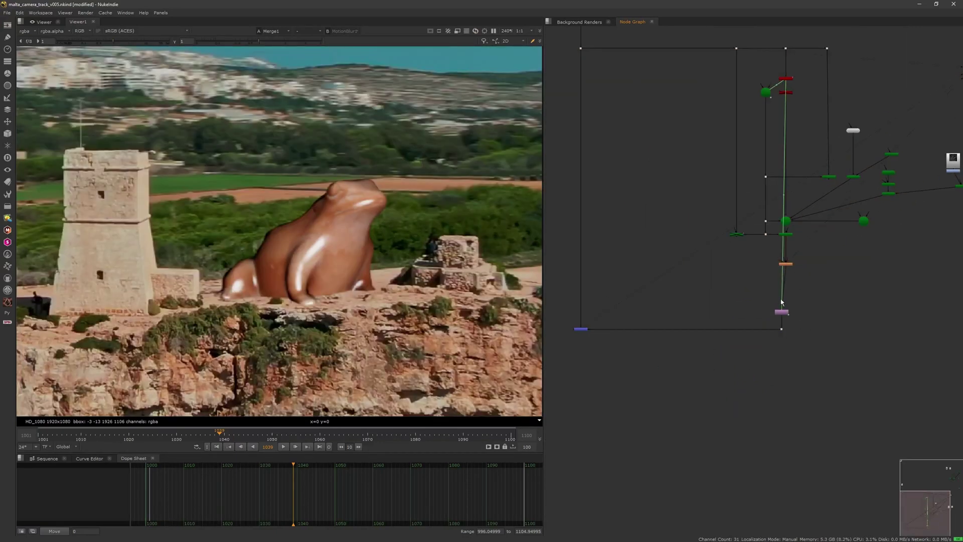
{"action": "scroll", "coordinate": [442, 308], "scroll_direction": "down", "scroll_amount": 4}
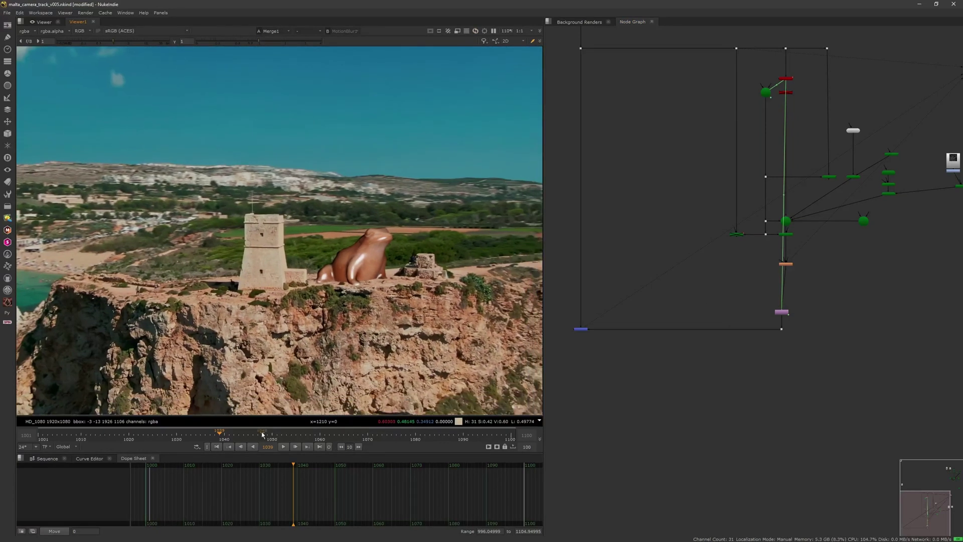
Set the project frame rate to 25 fps in the project settings.
{"action": "key", "text": "s"}
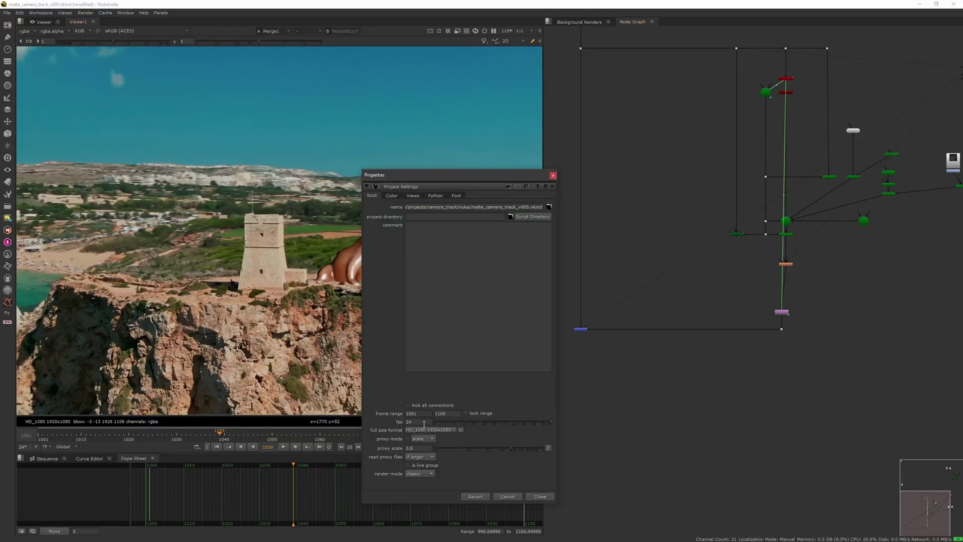
{"action": "left_click", "coordinate": [424, 423]}
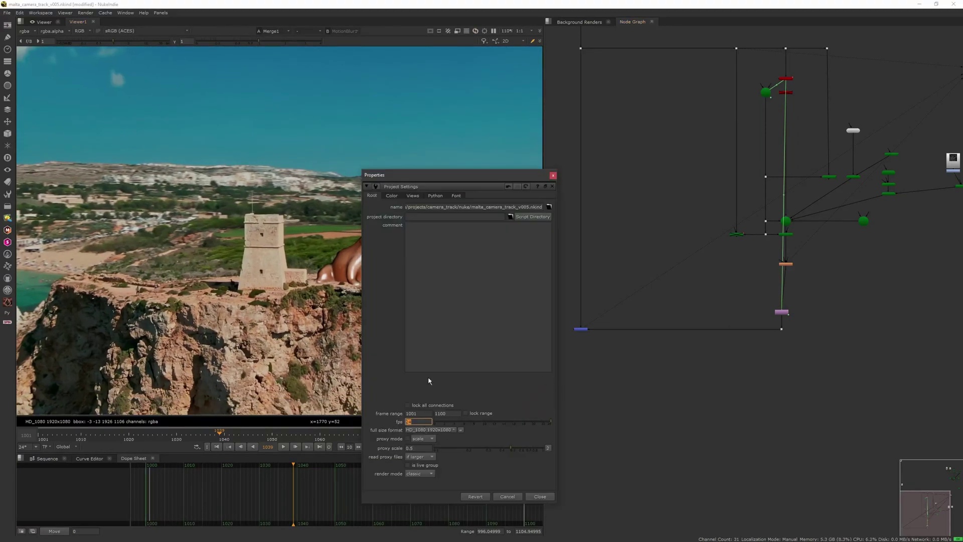
{"action": "left_click", "coordinate": [540, 496]}
Play the motion-blurred composite from the first frame, and review the shot at full frame.
{"action": "left_click", "coordinate": [217, 447]}
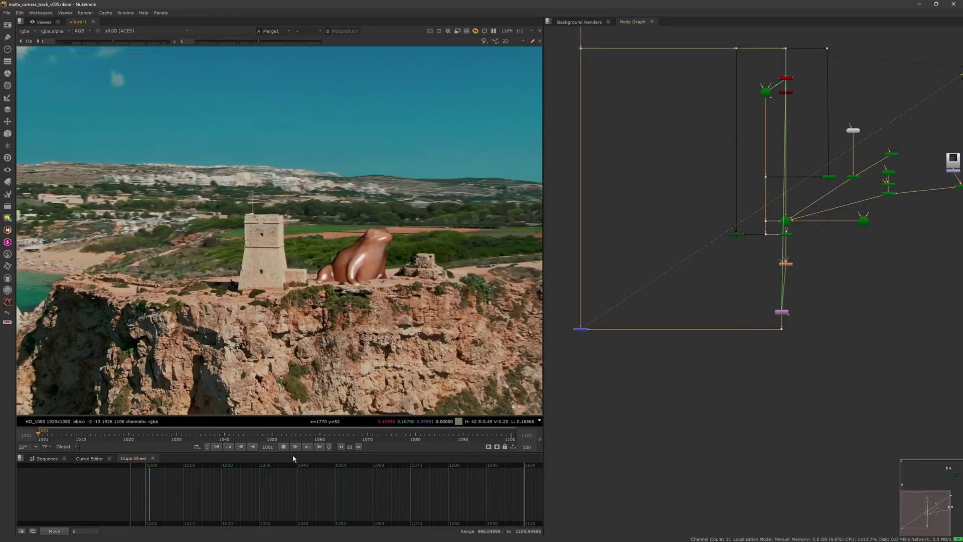
{"action": "left_click", "coordinate": [284, 447]}
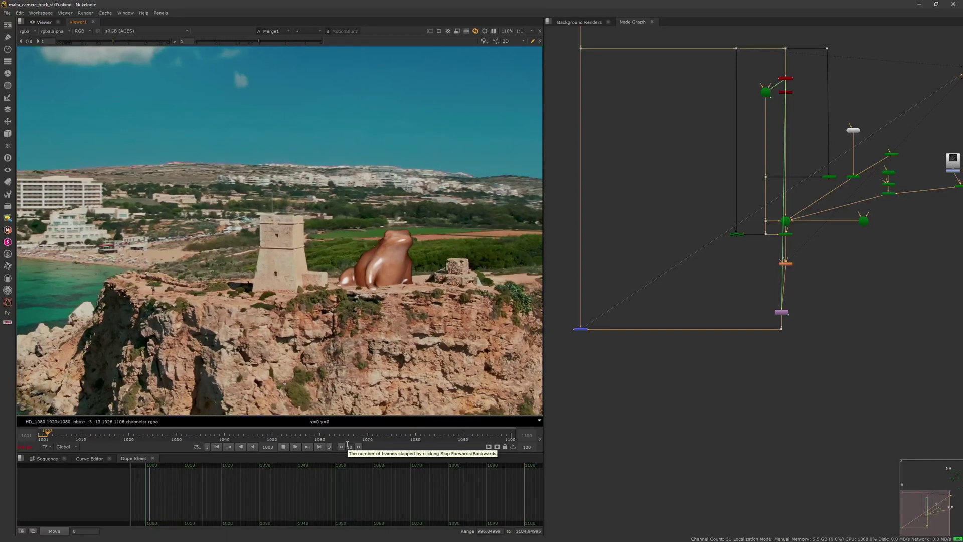
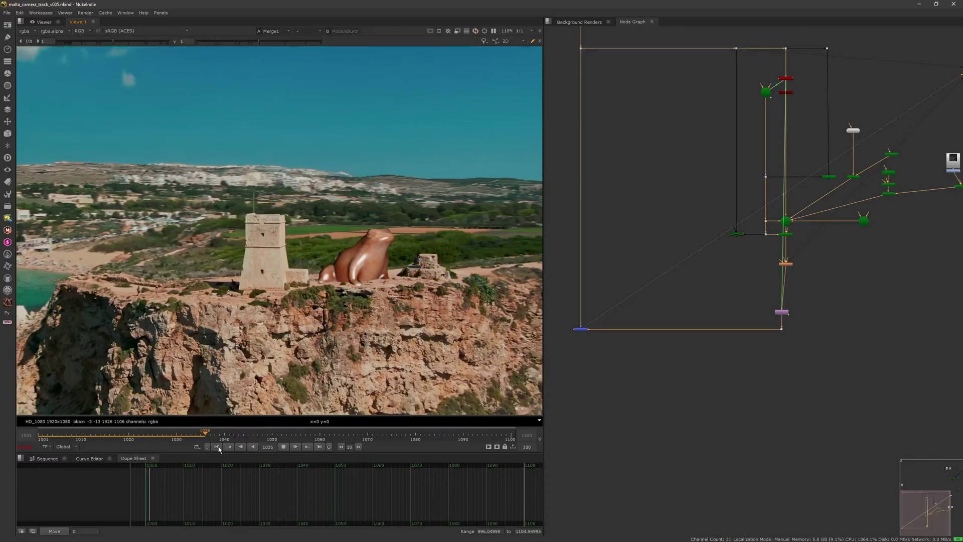
{"action": "left_click", "coordinate": [217, 447]}
{"action": "middle_click", "coordinate": [336, 370]}
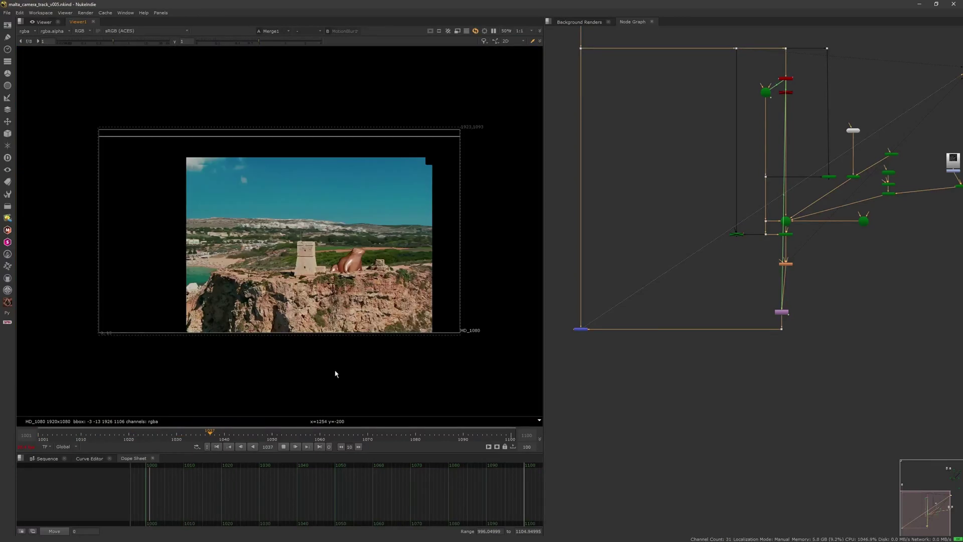
{"action": "scroll", "coordinate": [336, 371], "scroll_direction": "up", "scroll_amount": 2}
{"action": "middle_click_drag", "start_coordinate": [336, 365], "coordinate": [337, 376]}
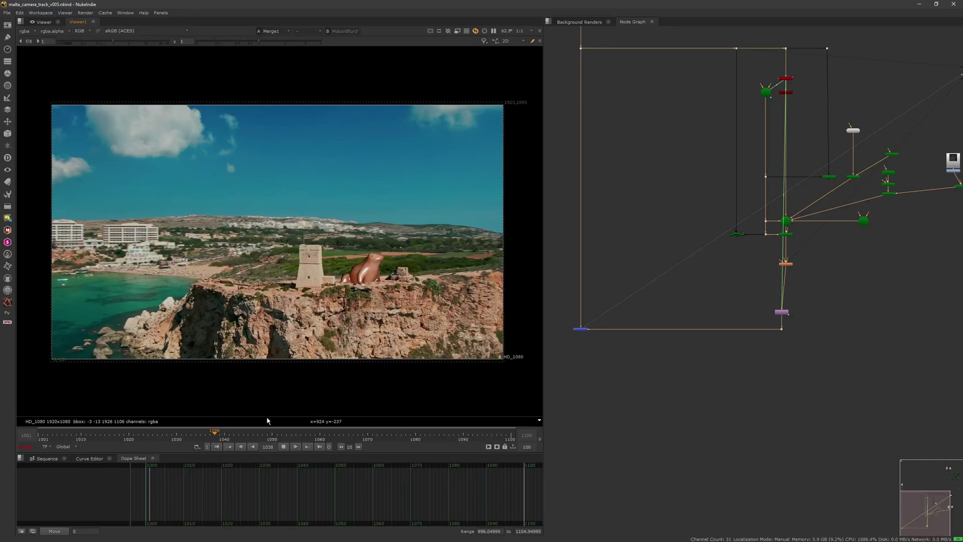
{"action": "left_click", "coordinate": [217, 447]}
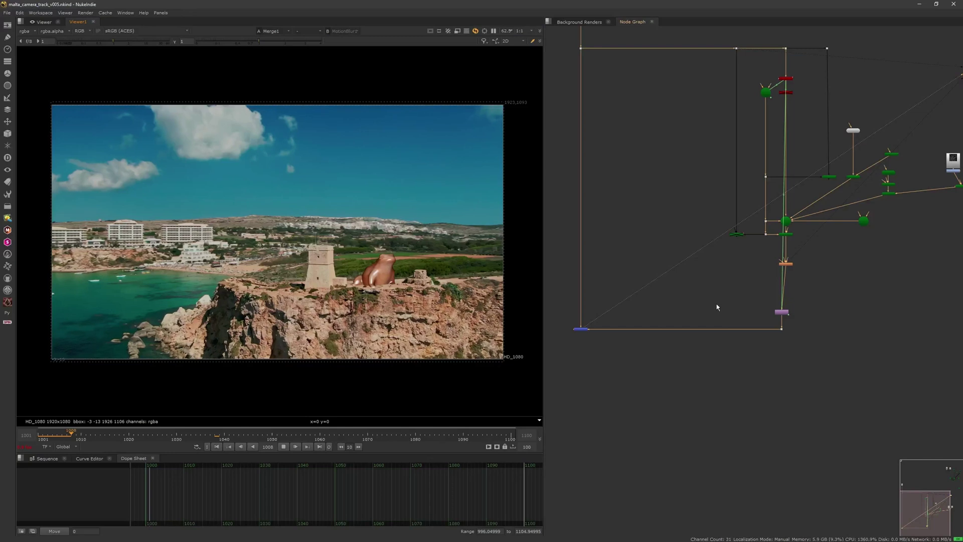
Select the light node feeding Scene2, replay the composite from the start, and examine the tower's shadow direction up close.
{"action": "scroll", "coordinate": [803, 248], "scroll_direction": "up", "scroll_amount": 4}
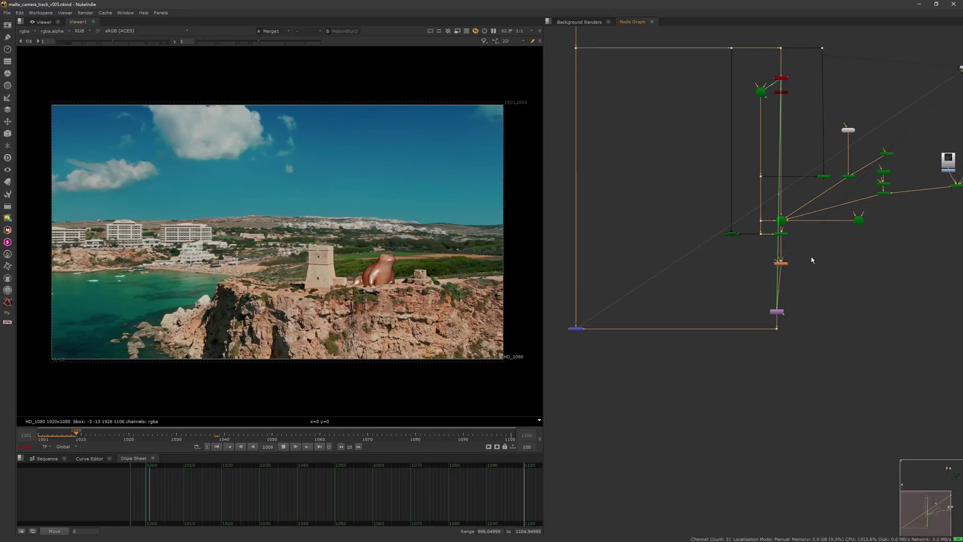
{"action": "left_click", "coordinate": [836, 198]}
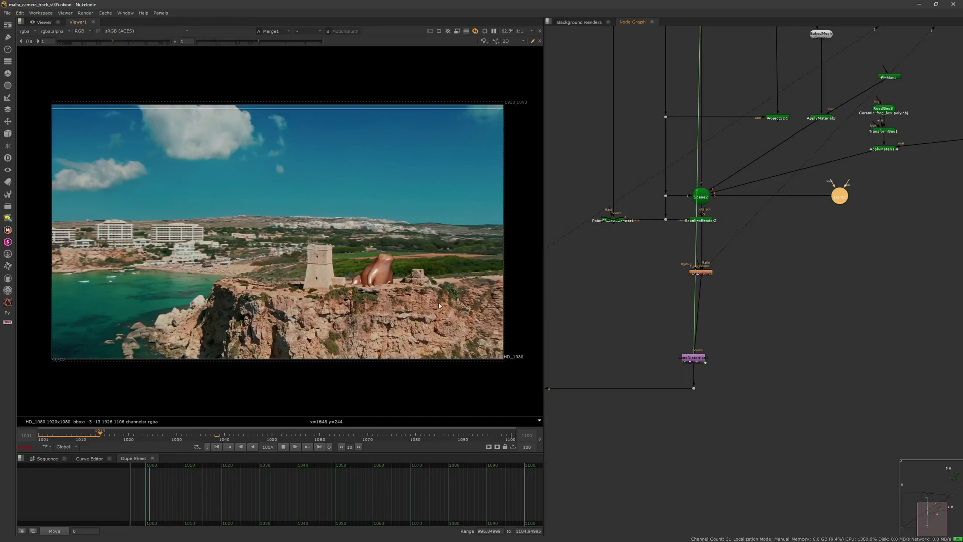
{"action": "left_click", "coordinate": [284, 446]}
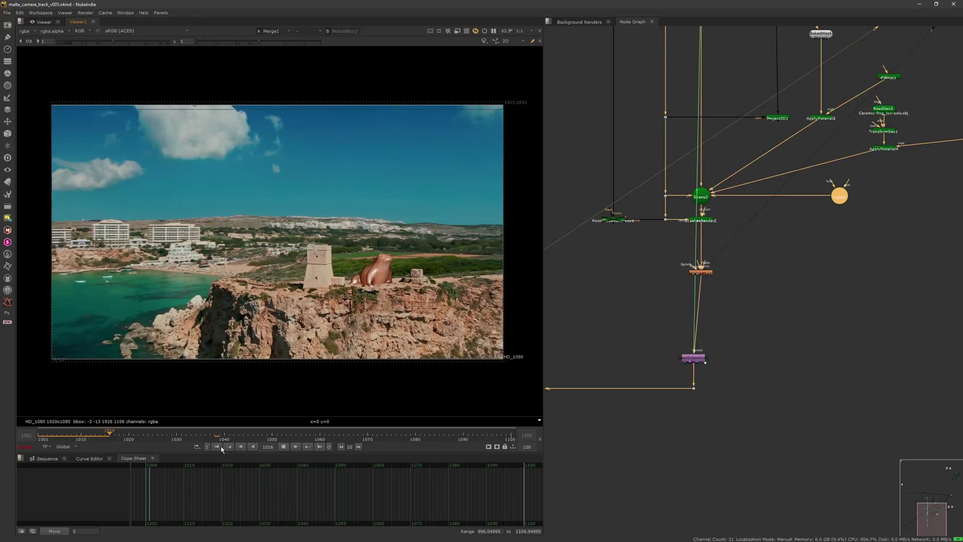
{"action": "left_click", "coordinate": [217, 446]}
{"action": "scroll", "coordinate": [303, 288], "scroll_direction": "up", "scroll_amount": 7}
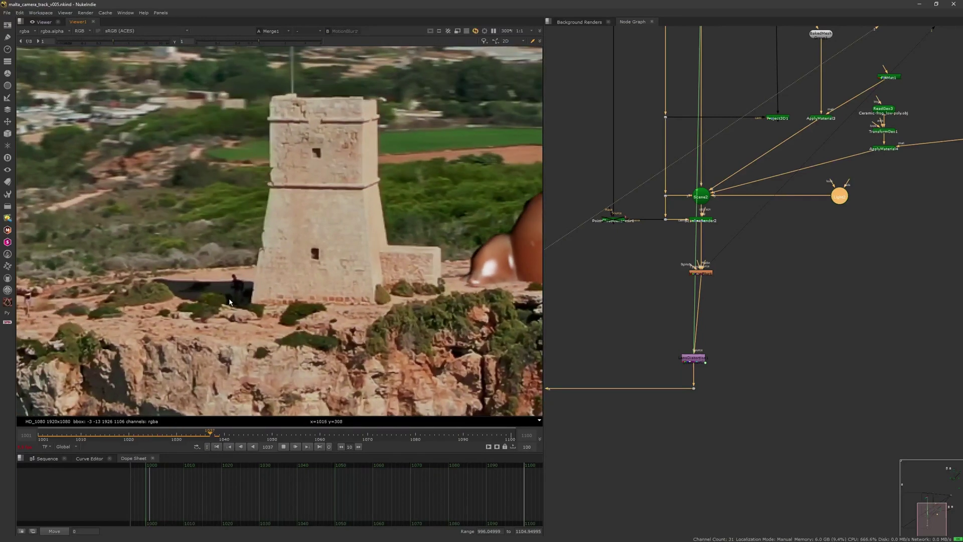
{"action": "scroll", "coordinate": [415, 270], "scroll_direction": "down", "scroll_amount": 8}
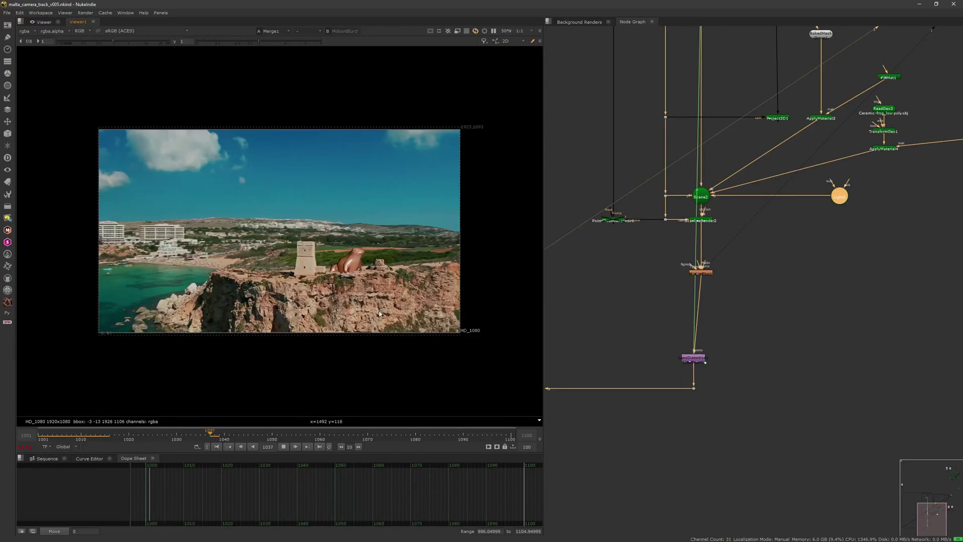
Replay the composite from the first frame, and check how the frog sits on the cliff around frame 1039.
{"action": "scroll", "coordinate": [351, 338], "scroll_direction": "up", "scroll_amount": 3}
{"action": "scroll", "coordinate": [361, 370], "scroll_direction": "down", "scroll_amount": 2}
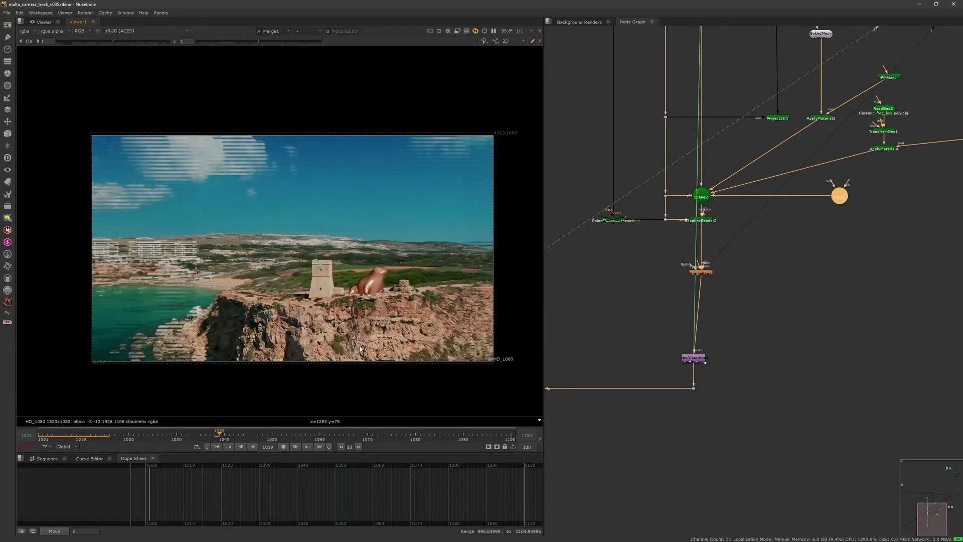
{"action": "left_click", "coordinate": [217, 447]}
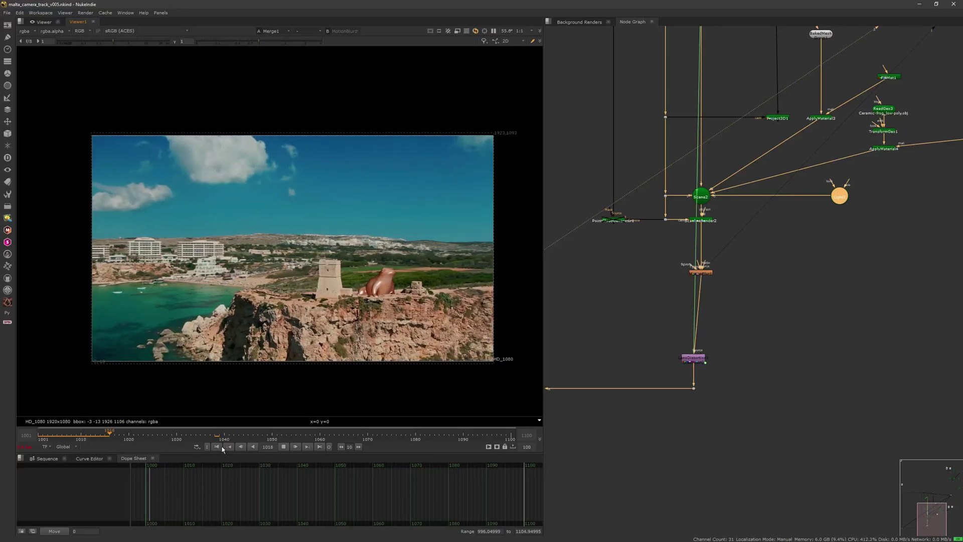
{"action": "left_click", "coordinate": [220, 438]}
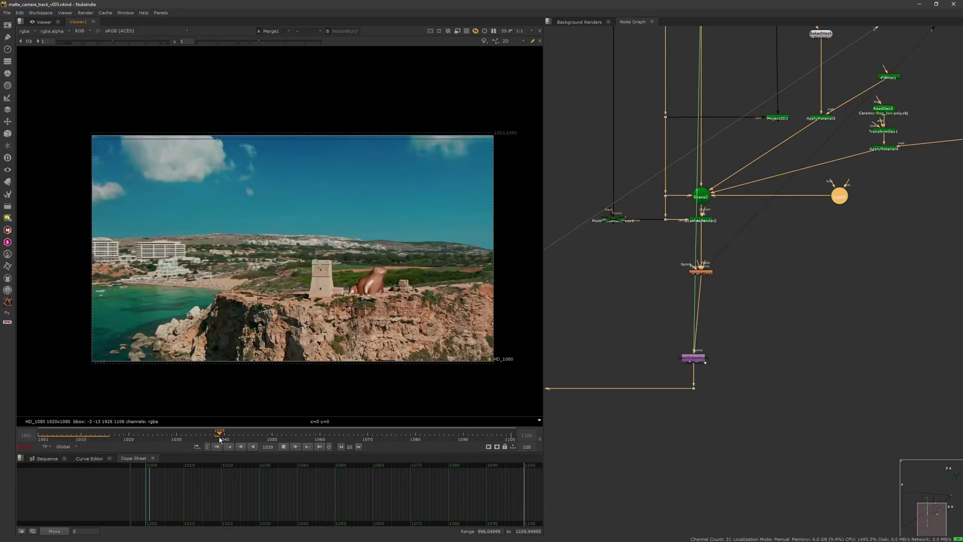
Disable the MotionBlur node below the scanline render, and replay the composite from the first frame.
{"action": "left_click", "coordinate": [284, 446]}
{"action": "left_click_drag", "start_coordinate": [748, 249], "coordinate": [671, 301]}
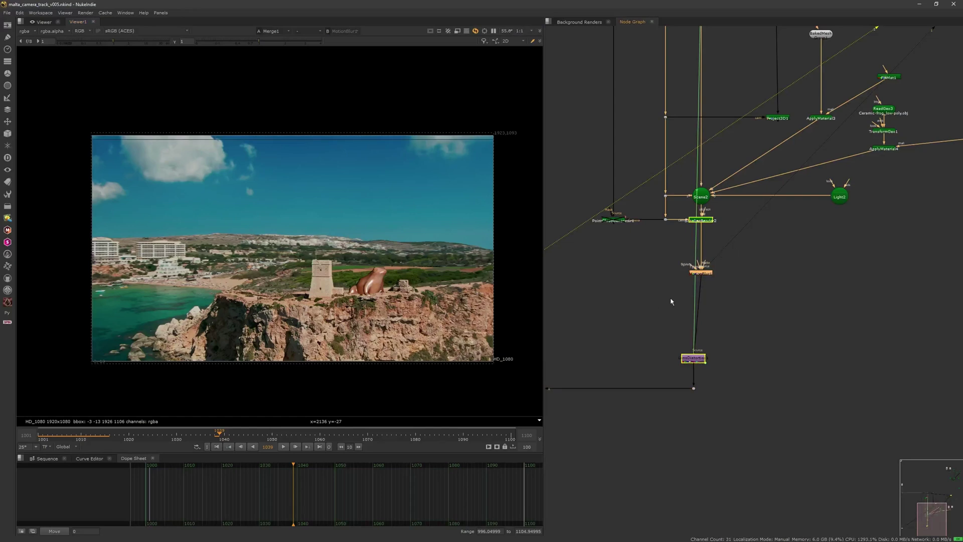
{"action": "key", "text": "d"}
{"action": "key", "text": "i"}
{"action": "left_click", "coordinate": [224, 448]}
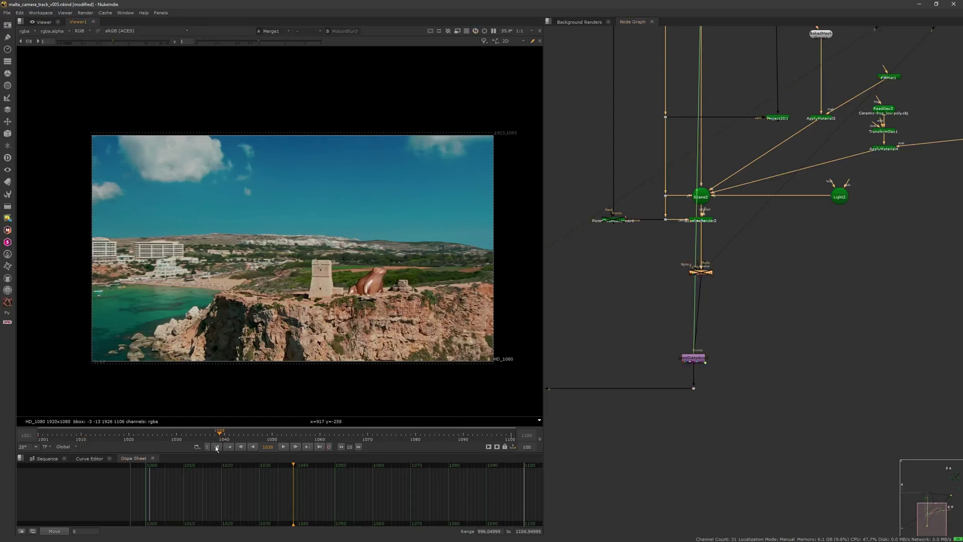
{"action": "left_click", "coordinate": [284, 446]}
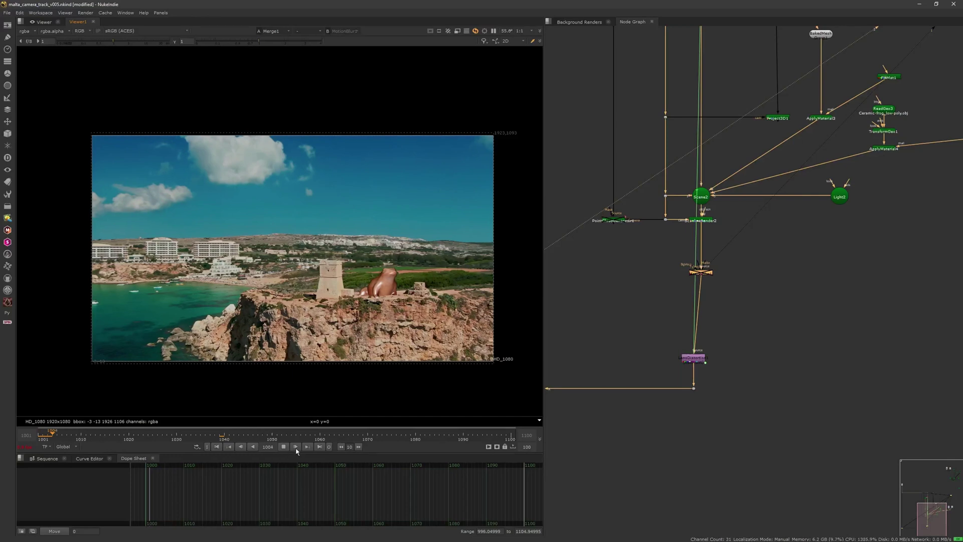
Review the CameraTracker1 node's camera, user-track, auto-track and feature settings, and close its properties.
{"action": "key", "text": "f"}
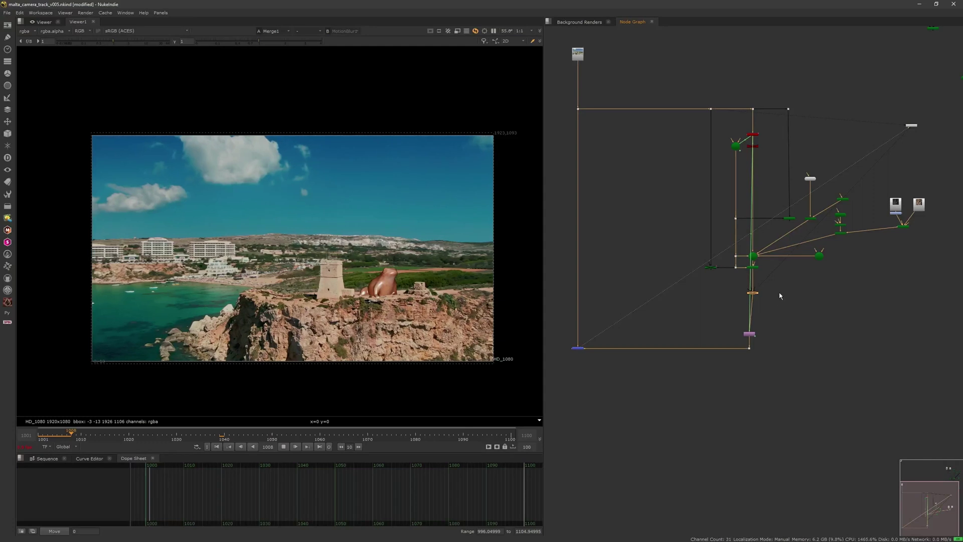
{"action": "scroll", "coordinate": [825, 270], "scroll_direction": "up", "scroll_amount": 4}
{"action": "middle_click_drag", "start_coordinate": [825, 270], "coordinate": [773, 321]}
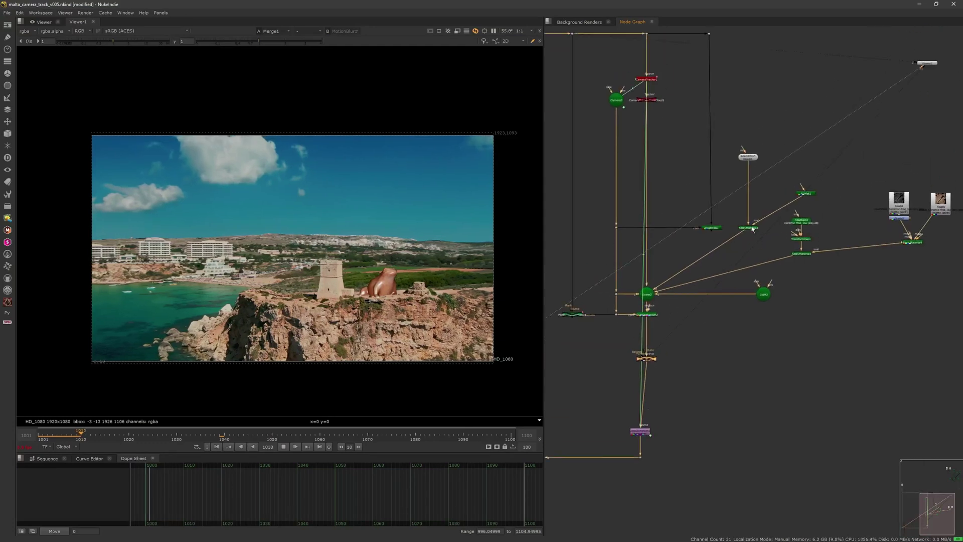
{"action": "scroll", "coordinate": [712, 247], "scroll_direction": "up", "scroll_amount": 6}
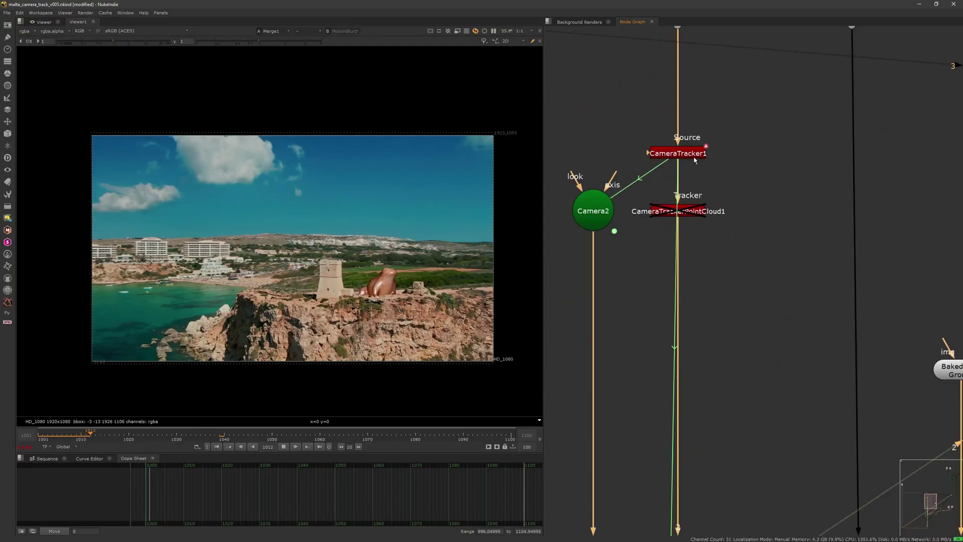
{"action": "double_click", "coordinate": [695, 153]}
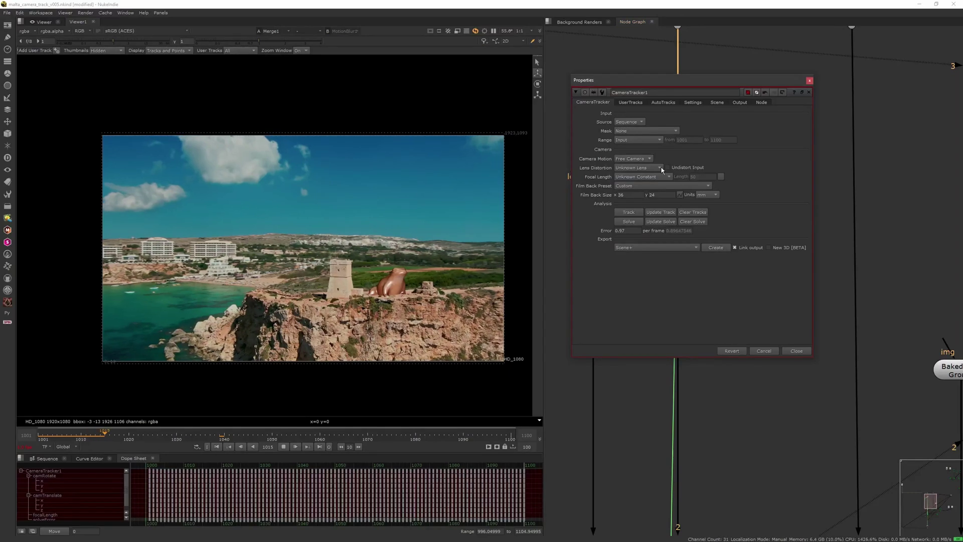
{"action": "left_click", "coordinate": [633, 103]}
{"action": "left_click", "coordinate": [662, 103]}
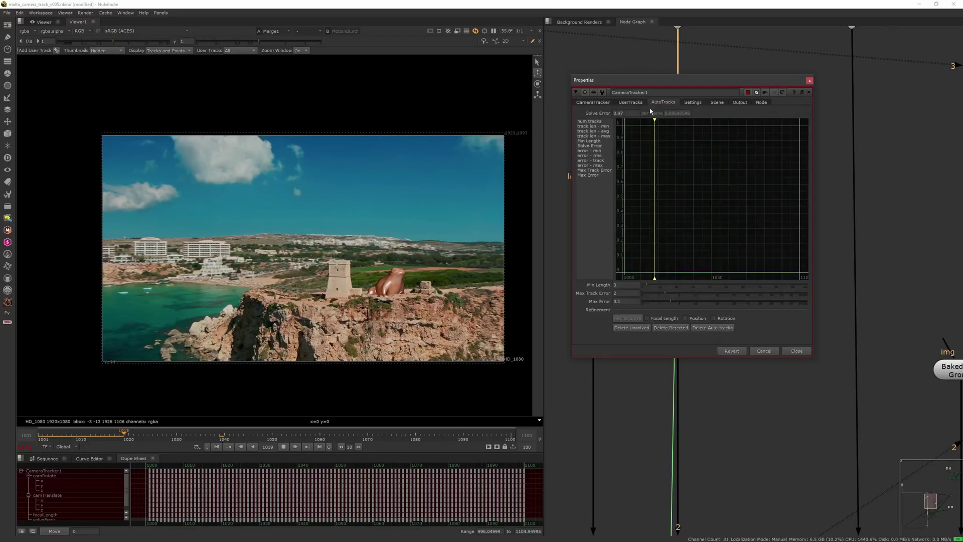
{"action": "left_click", "coordinate": [692, 103]}
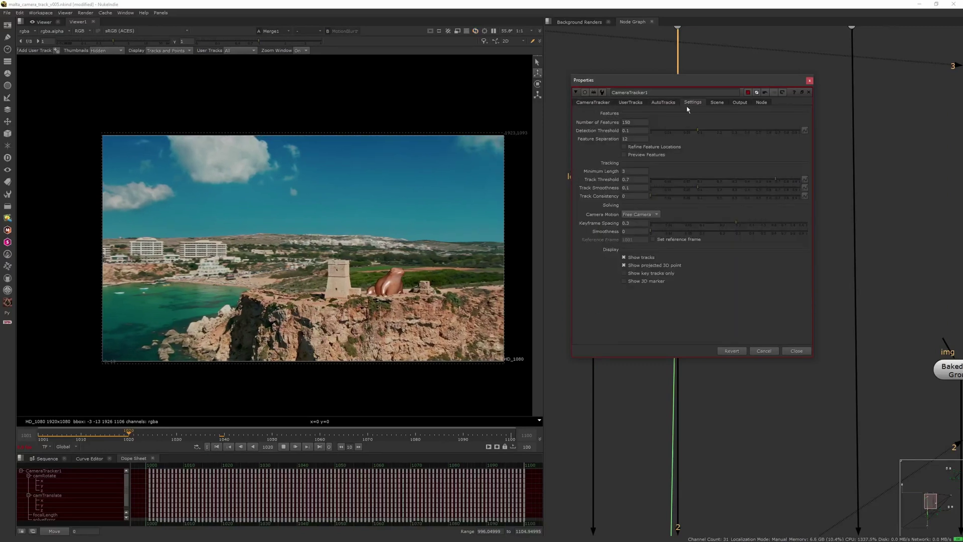
{"action": "left_click", "coordinate": [599, 103]}
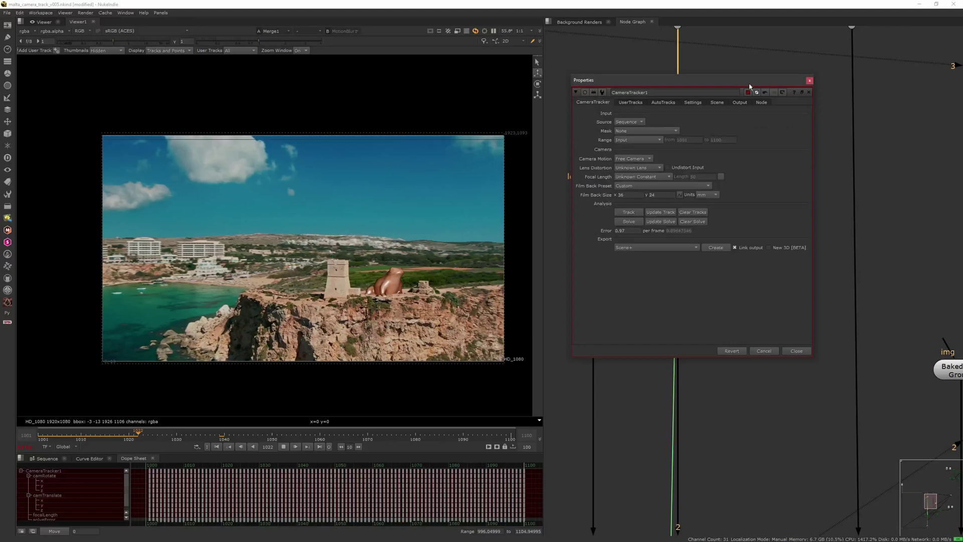
{"action": "left_click", "coordinate": [809, 81]}
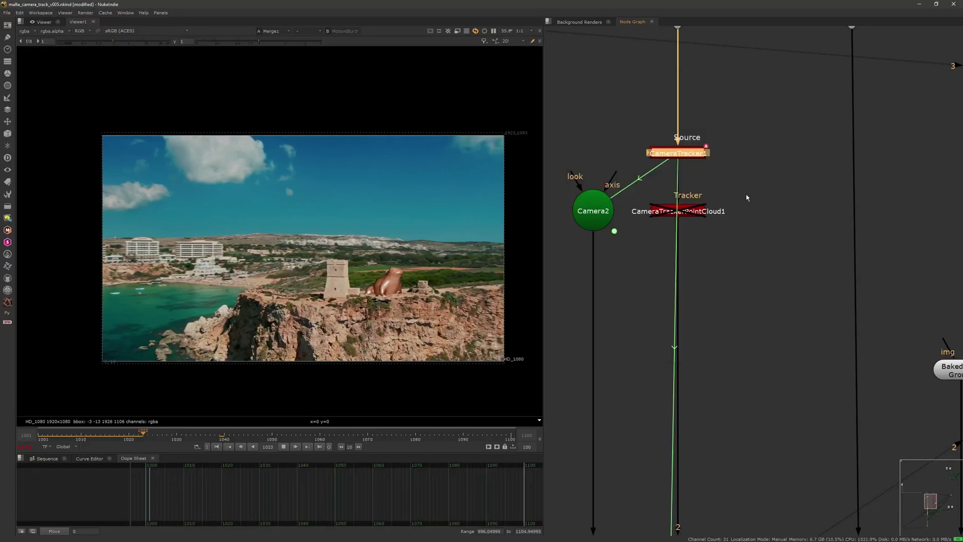
Replay the unblurred composite from the start, and examine the frog's tracking on the cliff from about frame 1060 onward.
{"action": "left_click", "coordinate": [217, 447]}
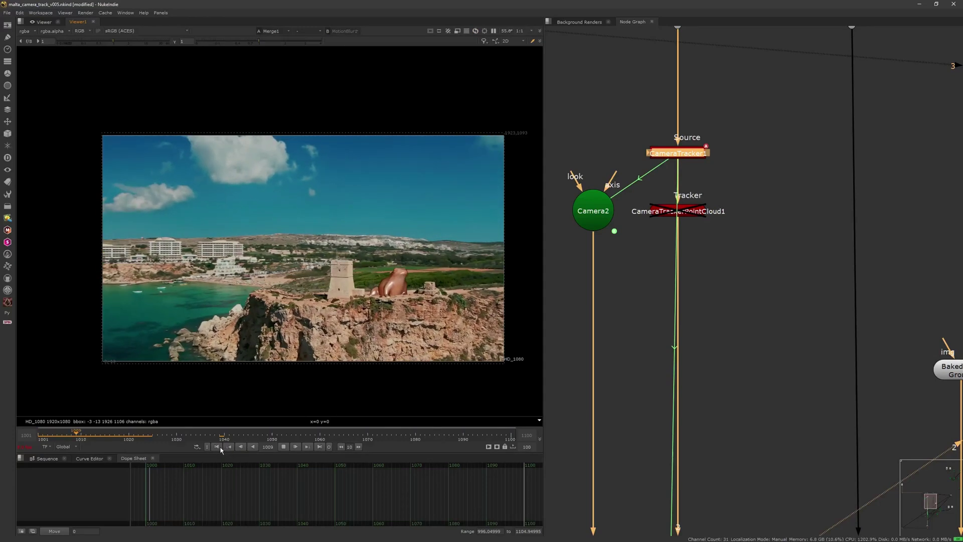
{"action": "left_click_drag", "start_coordinate": [250, 434], "coordinate": [326, 441]}
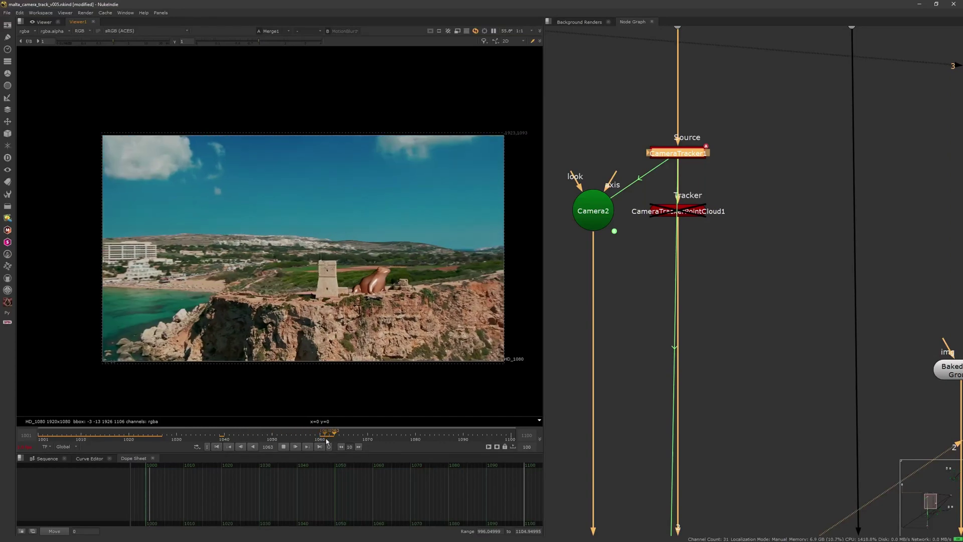
{"action": "key", "text": "Right"}
{"action": "key", "text": "Right"}
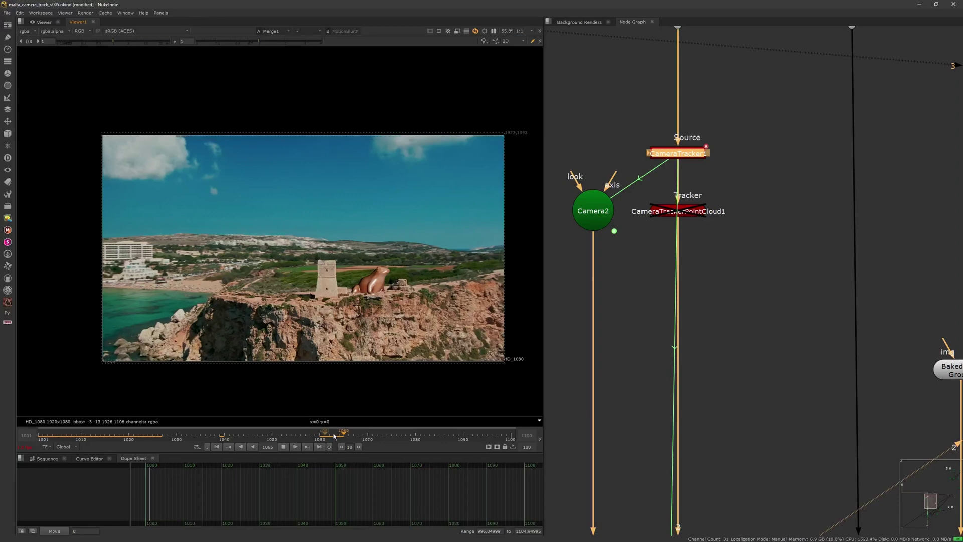
{"action": "key", "text": "Right"}
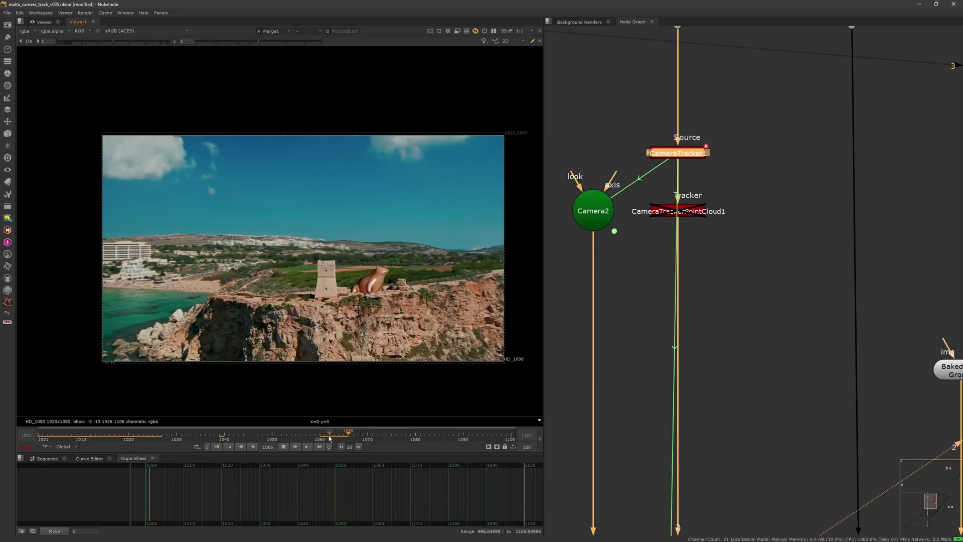
{"action": "key", "text": "Right"}
{"action": "key", "text": "Right"}
{"action": "key", "text": "Right"}
Stop the playback, and replay the composite from frame 1024 to check the frog's lock to the cliff.
{"action": "scroll", "coordinate": [736, 280], "scroll_direction": "down", "scroll_amount": 5}
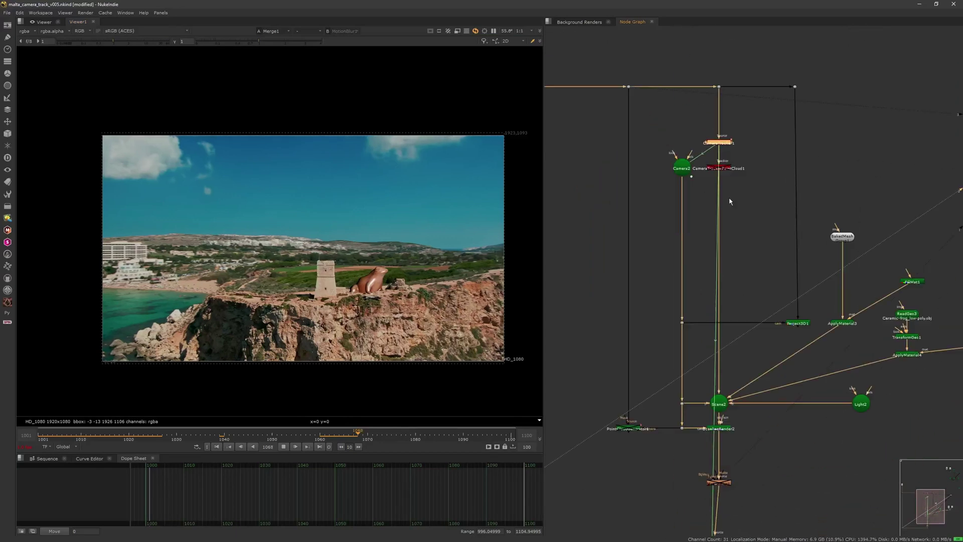
{"action": "middle_click_drag", "start_coordinate": [661, 217], "coordinate": [663, 180]}
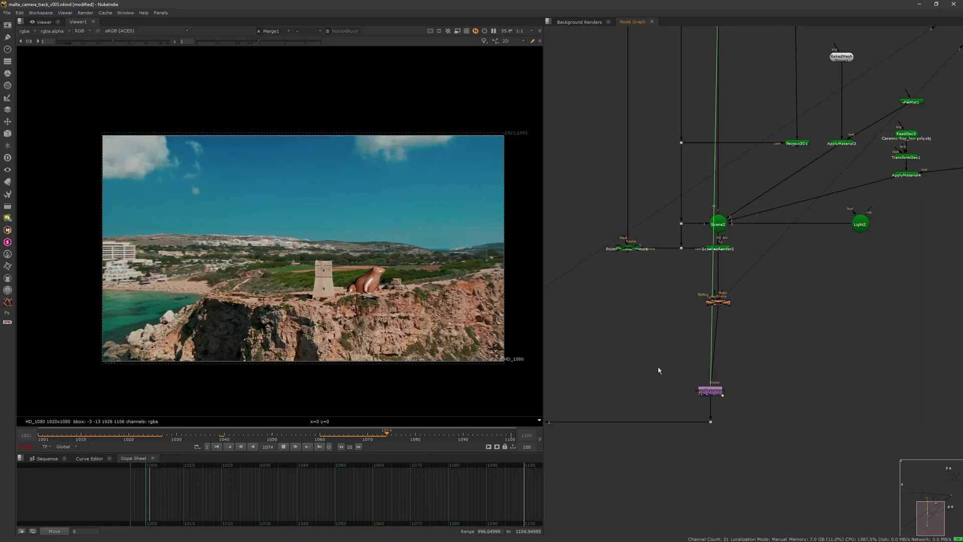
{"action": "left_click", "coordinate": [325, 435]}
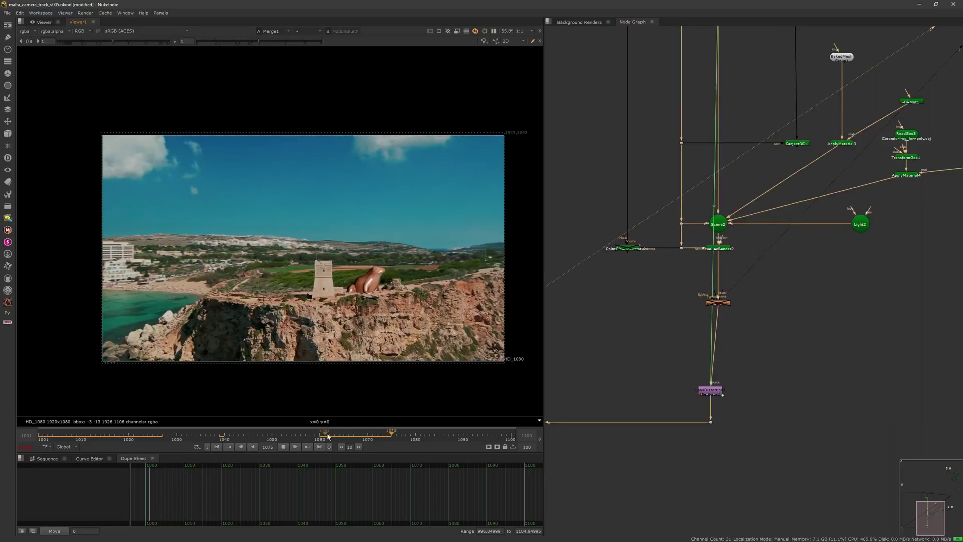
{"action": "left_click", "coordinate": [326, 435]}
{"action": "left_click", "coordinate": [285, 446]}
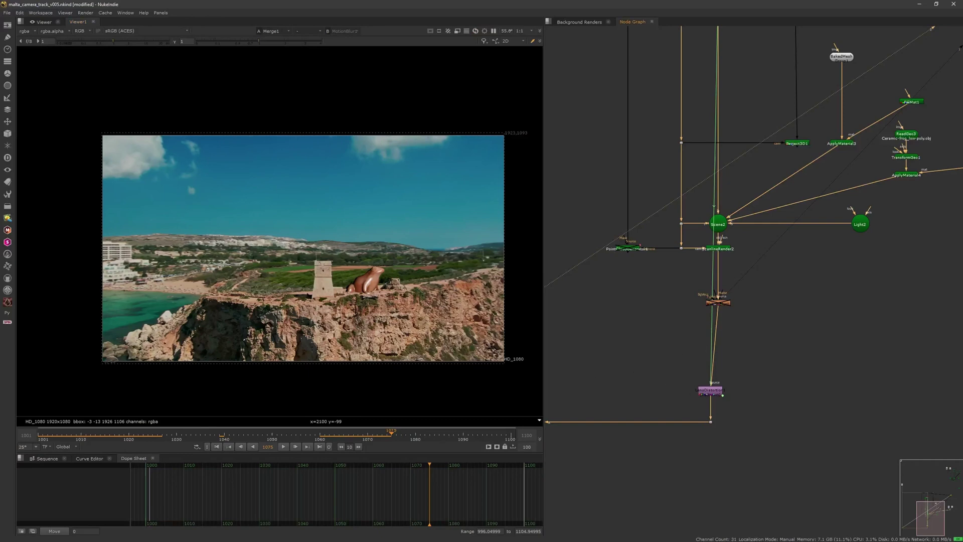
{"action": "left_click", "coordinate": [150, 434]}
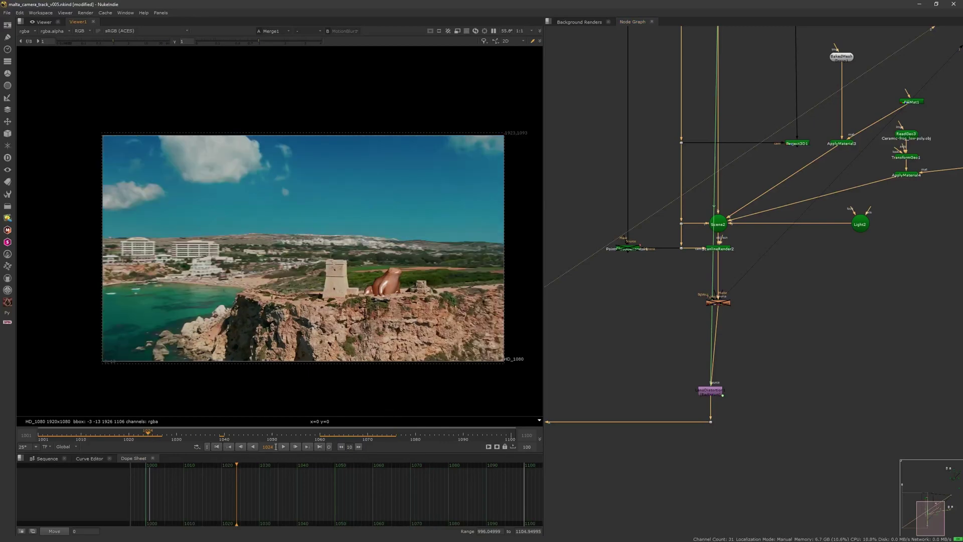
{"action": "left_click", "coordinate": [283, 446]}
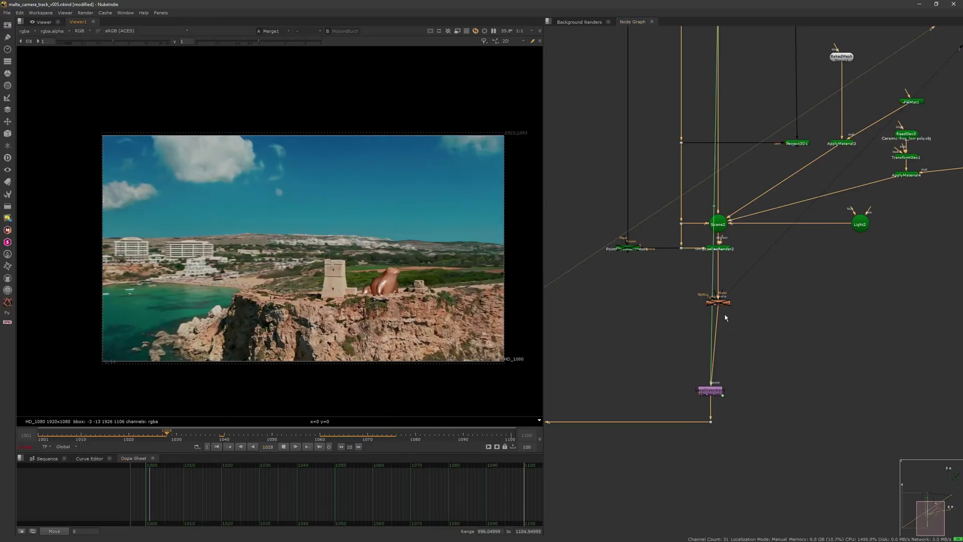